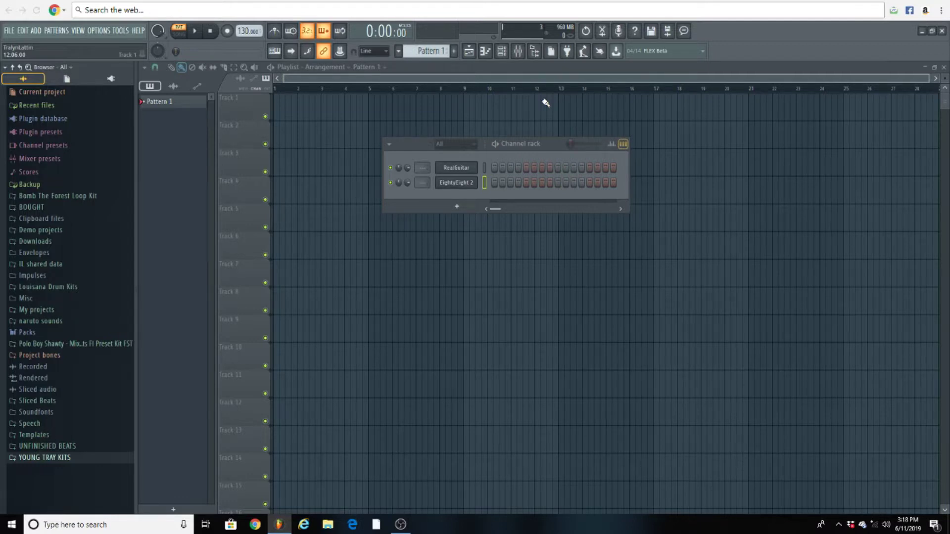
Step: Reposition the channel rack and open the piano roll of the EightyEight 2 channel
{"action": "left_click_drag", "start_coordinate": [415, 145], "coordinate": [455, 202]}
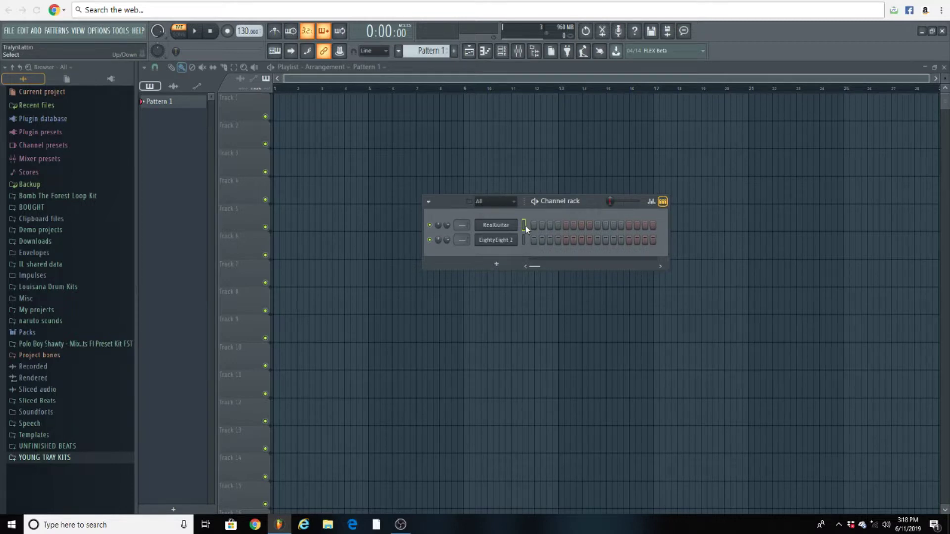
{"action": "right_click", "coordinate": [512, 225]}
{"action": "left_click", "coordinate": [522, 213]}
{"action": "right_click", "coordinate": [511, 238]}
{"action": "left_click", "coordinate": [534, 240]}
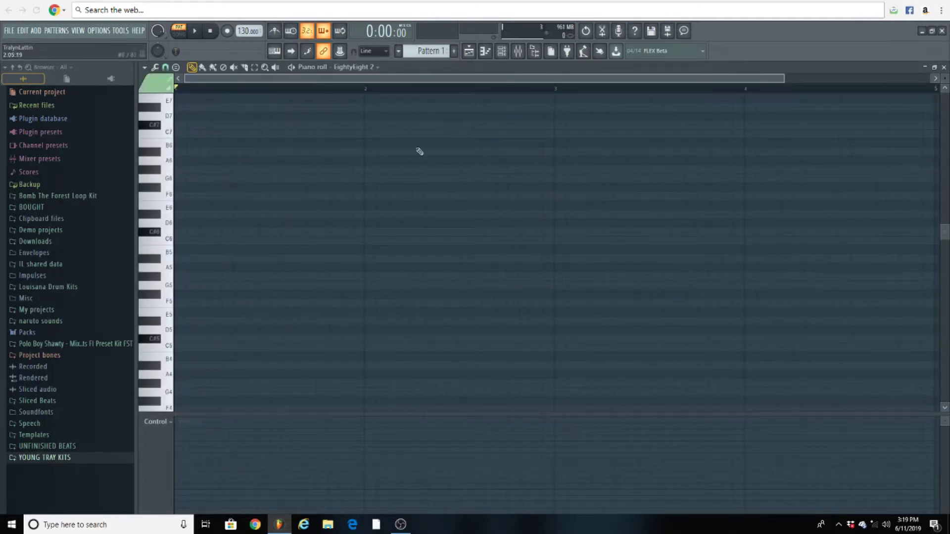
Step: Show the channel rack over the piano roll and check the EightyEight 2 instrument window, then close that window
{"action": "left_click", "coordinate": [501, 51]}
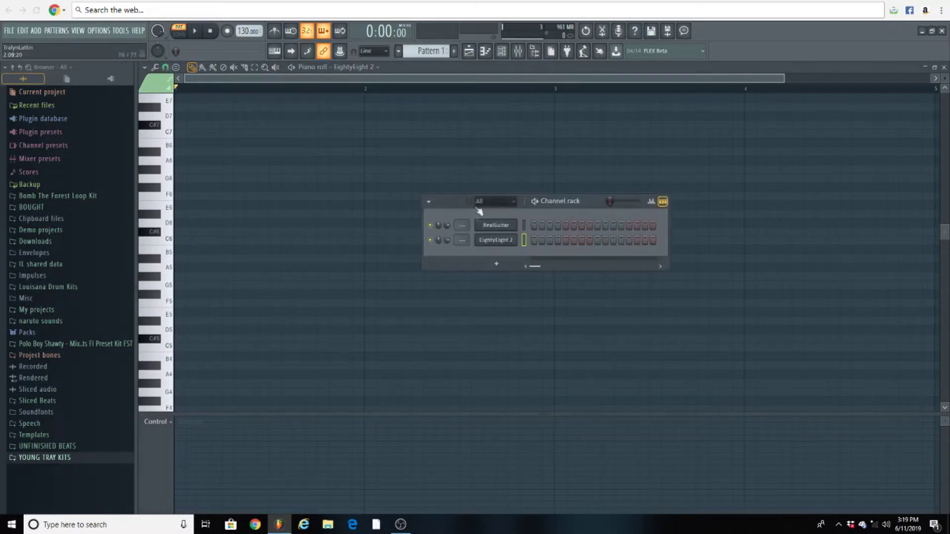
{"action": "left_click", "coordinate": [486, 241]}
{"action": "left_click_drag", "start_coordinate": [493, 133], "coordinate": [836, 179]}
{"action": "left_click", "coordinate": [482, 242]}
{"action": "left_click_drag", "start_coordinate": [453, 204], "coordinate": [461, 190]}
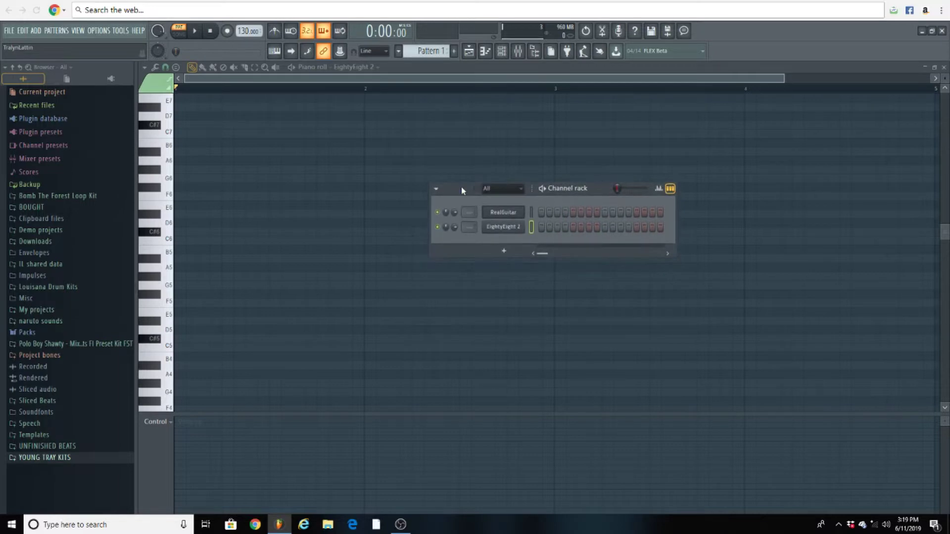
Step: Browse YOUNG TRAY KITS to the [FREQKIT] folder and expand its MIDI Scales folder
{"action": "left_click", "coordinate": [65, 460]}
{"action": "scroll", "coordinate": [77, 417], "scroll_direction": "down", "scroll_amount": 8}
{"action": "scroll", "coordinate": [78, 418], "scroll_direction": "down", "scroll_amount": 5}
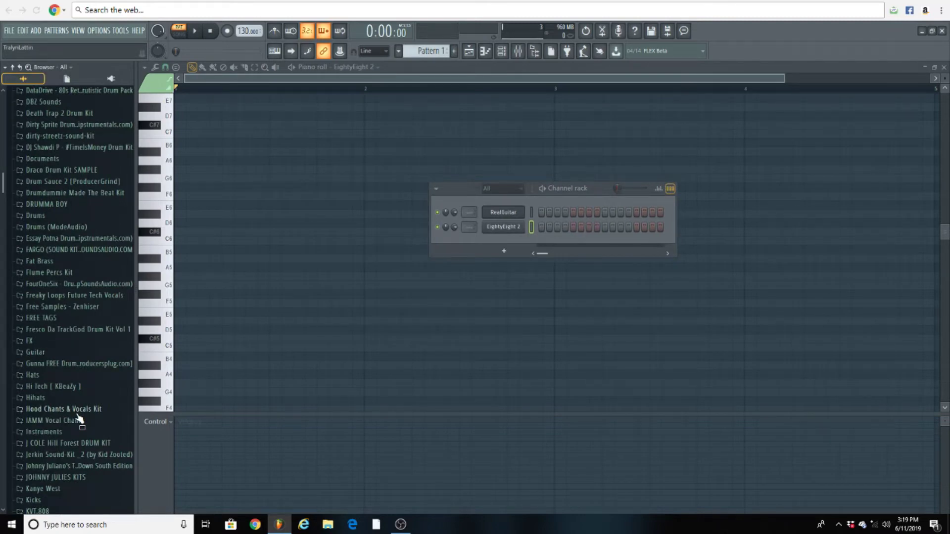
{"action": "scroll", "coordinate": [51, 422], "scroll_direction": "down", "scroll_amount": 8}
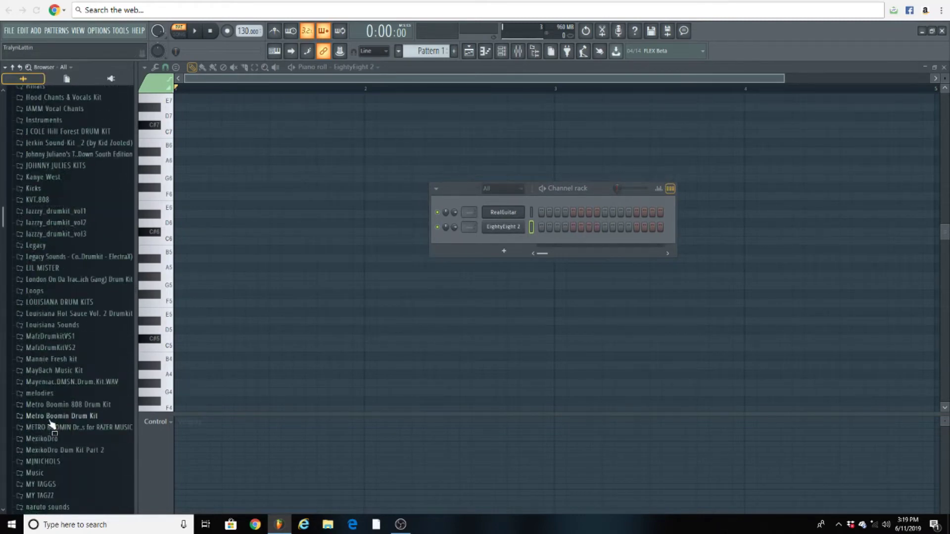
{"action": "scroll", "coordinate": [52, 425], "scroll_direction": "up", "scroll_amount": 11}
{"action": "scroll", "coordinate": [53, 421], "scroll_direction": "down", "scroll_amount": 8}
{"action": "scroll", "coordinate": [52, 421], "scroll_direction": "down", "scroll_amount": 20}
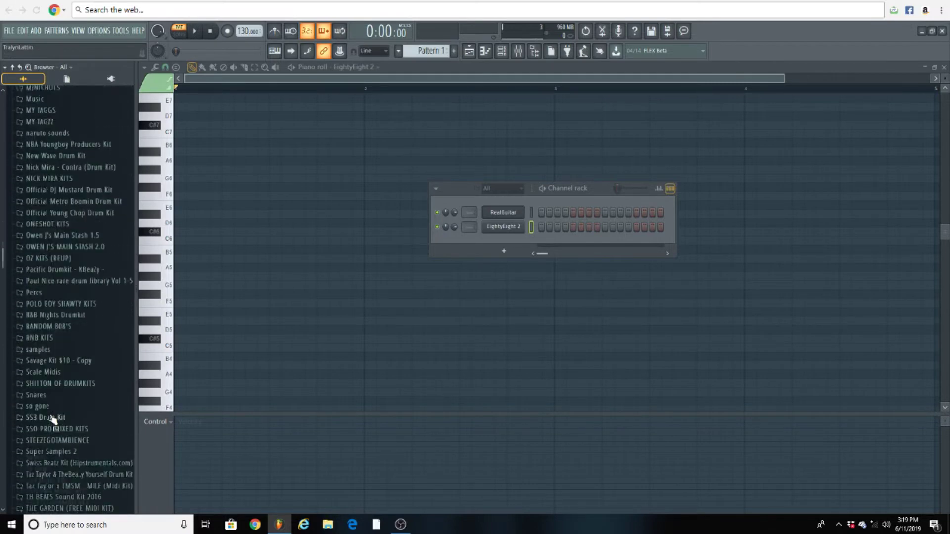
{"action": "left_click", "coordinate": [45, 425]}
{"action": "scroll", "coordinate": [69, 445], "scroll_direction": "down", "scroll_amount": 4}
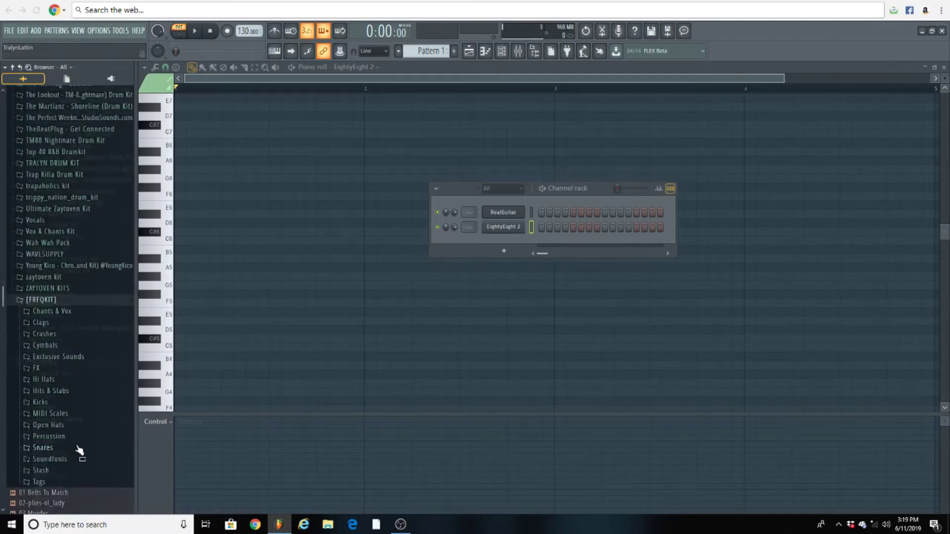
{"action": "left_click", "coordinate": [55, 413]}
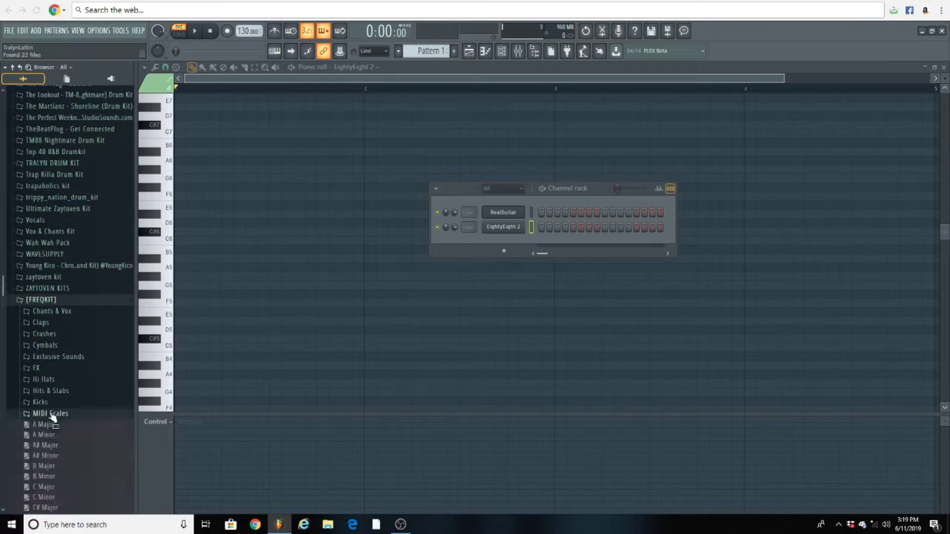
{"action": "scroll", "coordinate": [64, 423], "scroll_direction": "down", "scroll_amount": 4}
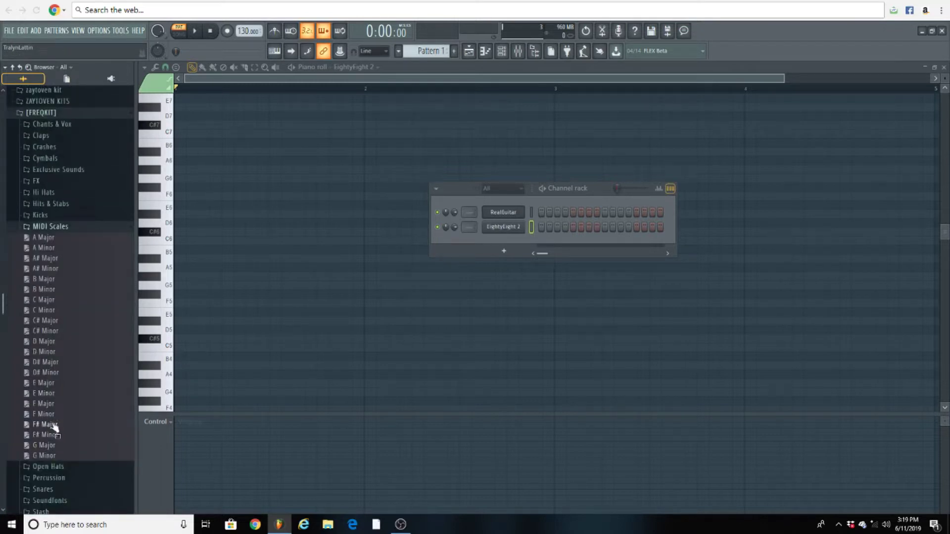
Step: Import the F# Major MIDI scale into the channel rack as a new channel, using all tracks
{"action": "left_click_drag", "start_coordinate": [43, 426], "coordinate": [274, 359]}
{"action": "left_click_drag", "start_coordinate": [503, 236], "coordinate": [504, 236]}
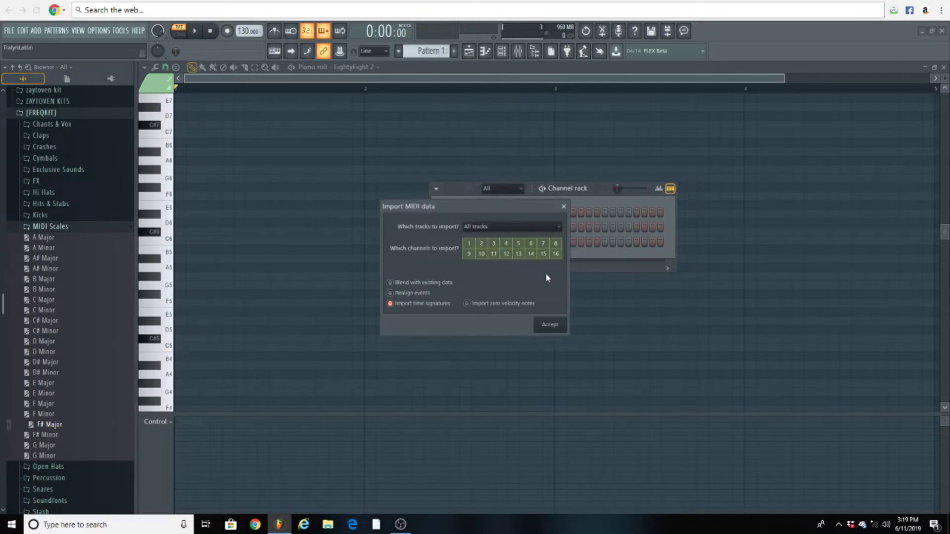
{"action": "key", "text": "Return"}
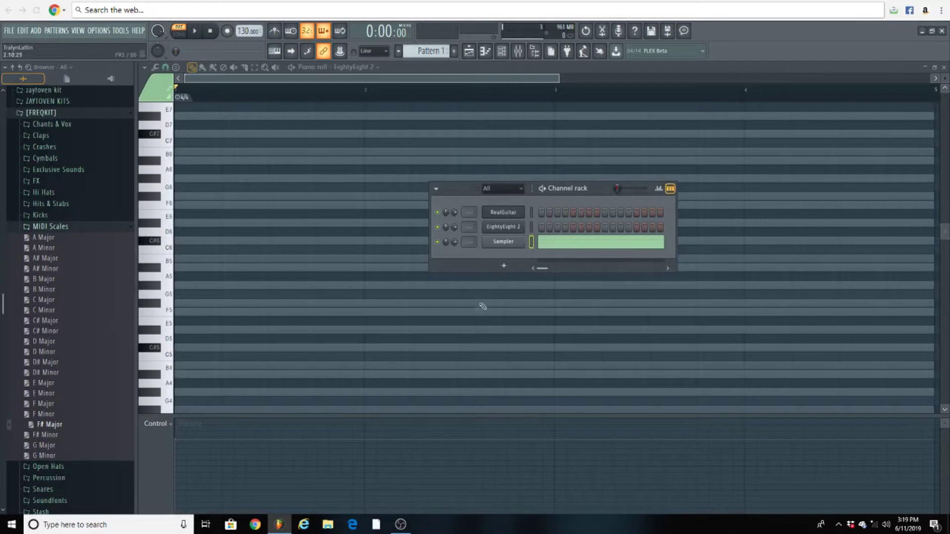
Step: Open the EightyEight 2 channel's piano roll with the imported scale behind it as a note guide
{"action": "right_click", "coordinate": [523, 227]}
{"action": "left_click", "coordinate": [551, 230]}
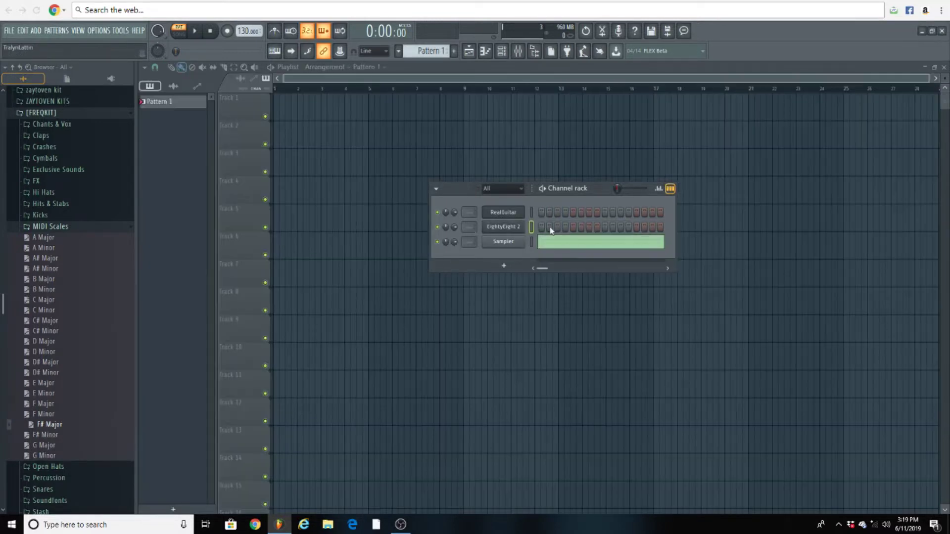
{"action": "right_click", "coordinate": [512, 230]}
{"action": "left_click", "coordinate": [544, 229]}
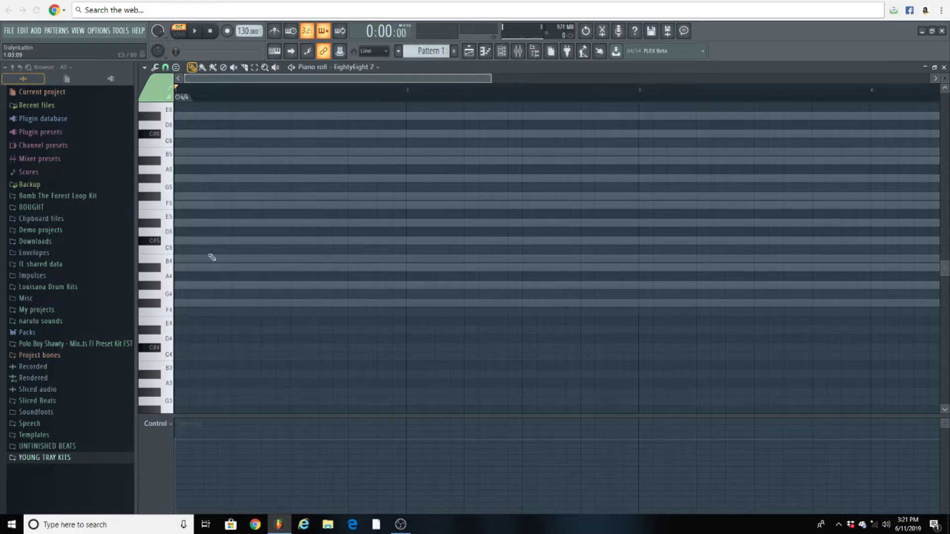
Step: Draw a six-step chord of A#4, C#5 and F5 at the start of bar 1 and play it
{"action": "scroll", "coordinate": [212, 258], "scroll_direction": "down", "scroll_amount": 3}
{"action": "left_click", "coordinate": [197, 240]}
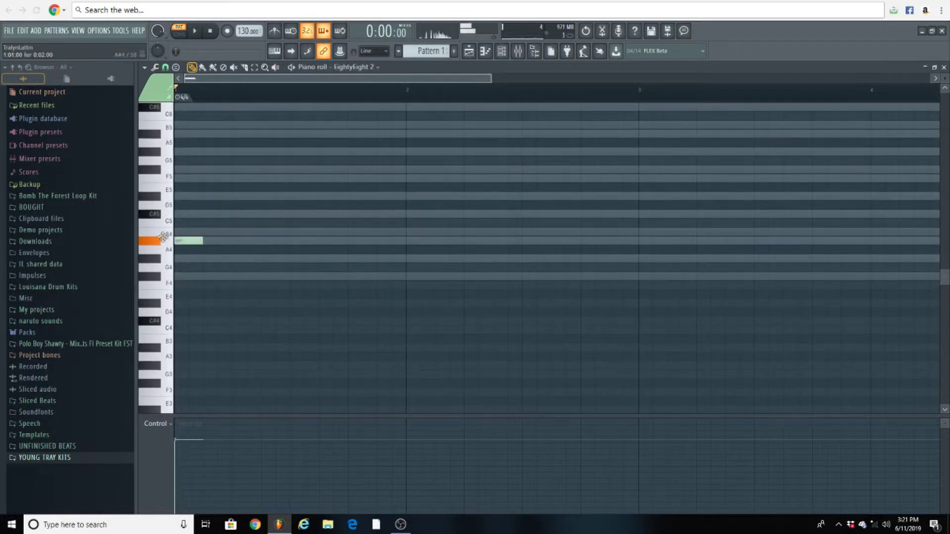
{"action": "left_click_drag", "start_coordinate": [217, 241], "coordinate": [267, 246]}
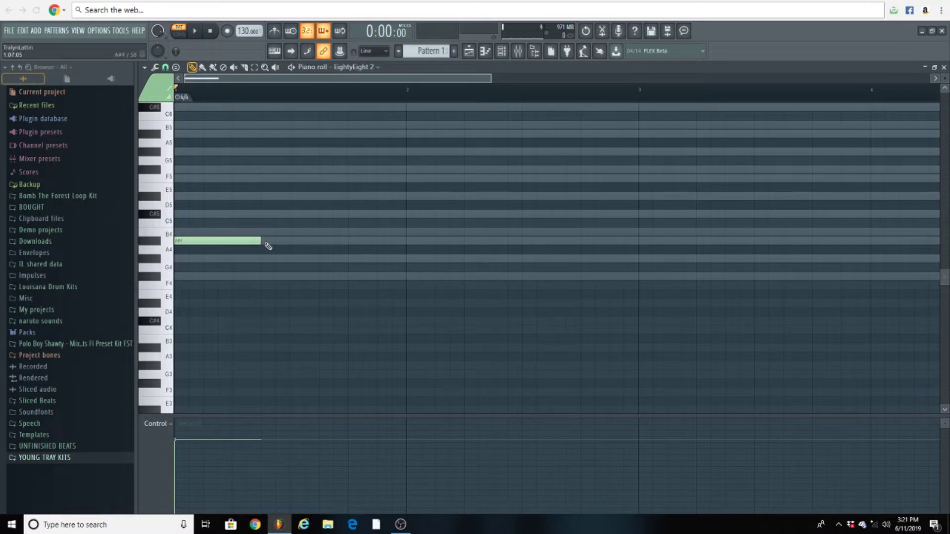
{"action": "left_click", "coordinate": [195, 214]}
{"action": "left_click", "coordinate": [177, 178]}
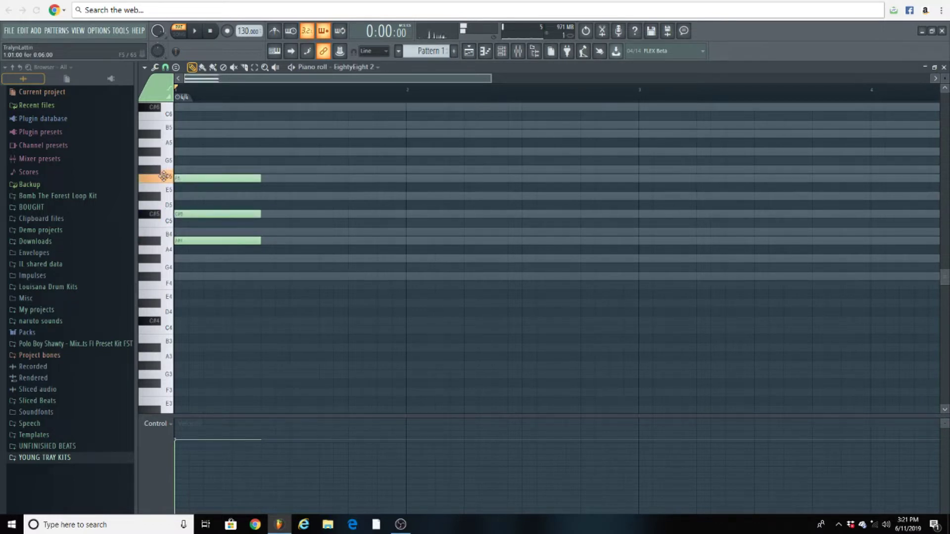
{"action": "key", "text": "space"}
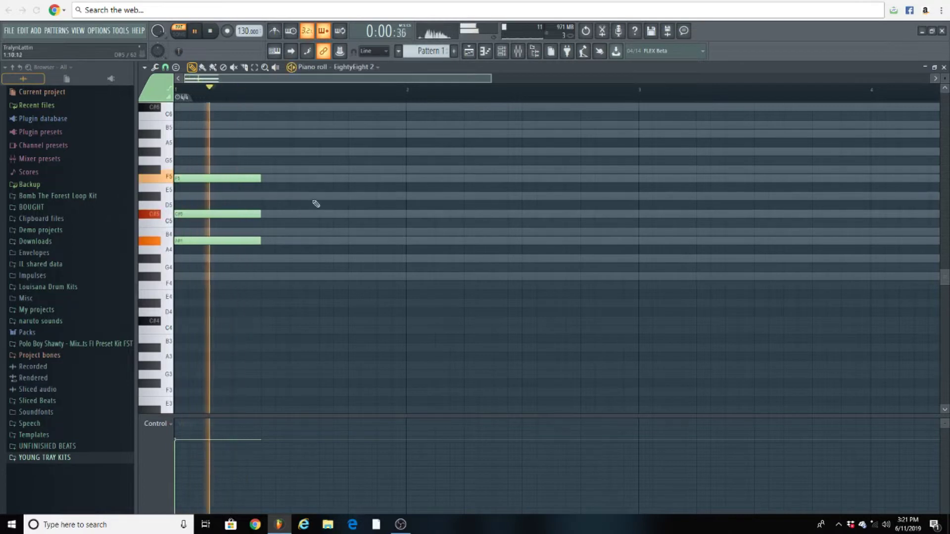
{"action": "key", "text": "space"}
Step: Add a six-step chord of A#4, D#5 and G#5 at step 11 of bar 1 and play it
{"action": "left_click", "coordinate": [321, 151]}
{"action": "left_click", "coordinate": [319, 196]}
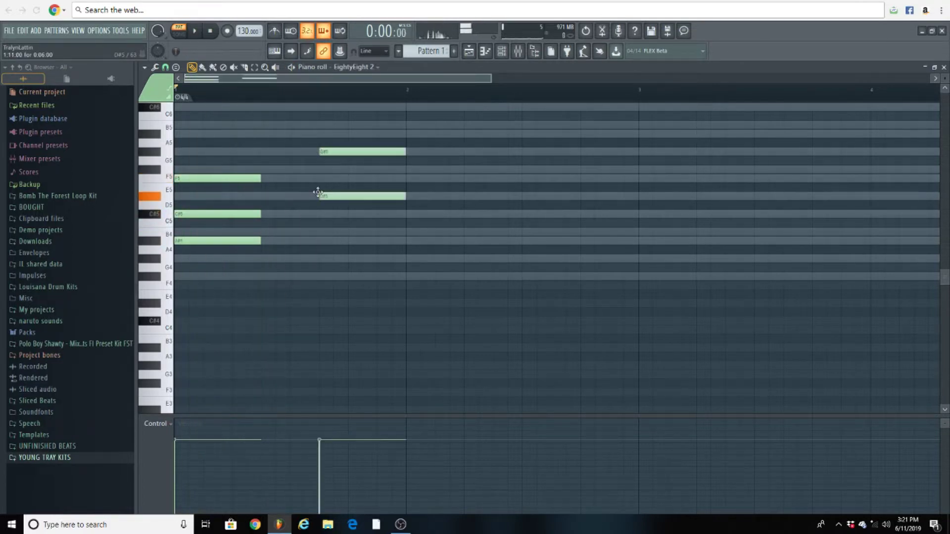
{"action": "mouse_move", "coordinate": [320, 221]}
{"action": "left_mouse_down"}
{"action": "mouse_move", "coordinate": [319, 249]}
{"action": "mouse_move", "coordinate": [324, 211]}
{"action": "mouse_move", "coordinate": [318, 250]}
{"action": "mouse_move", "coordinate": [320, 239]}
{"action": "left_mouse_up"}
{"action": "key", "text": "space"}
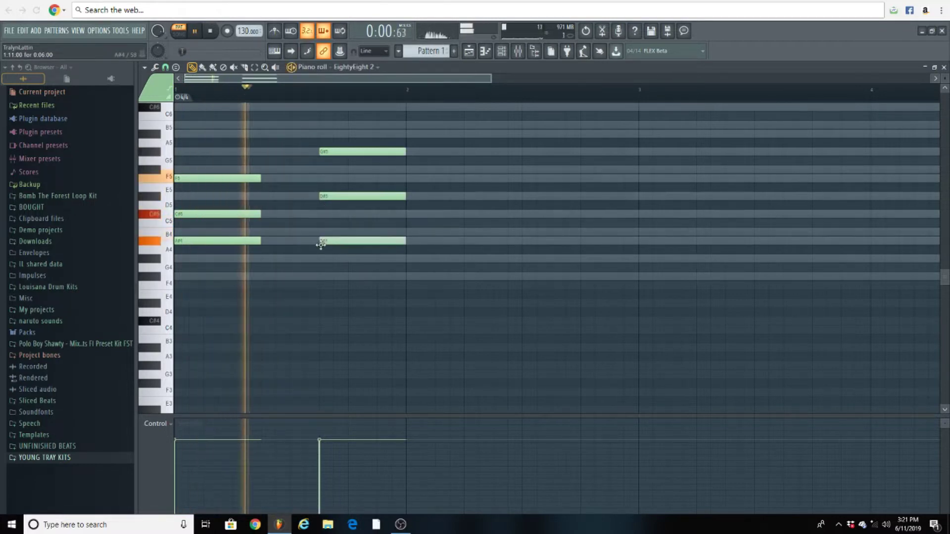
{"action": "key", "text": "space"}
Step: Retune the second chord to D#5, F#5 and A#5 by moving its other two notes, checking it with playback
{"action": "left_click_drag", "start_coordinate": [373, 239], "coordinate": [376, 121]}
{"action": "key", "text": "space"}
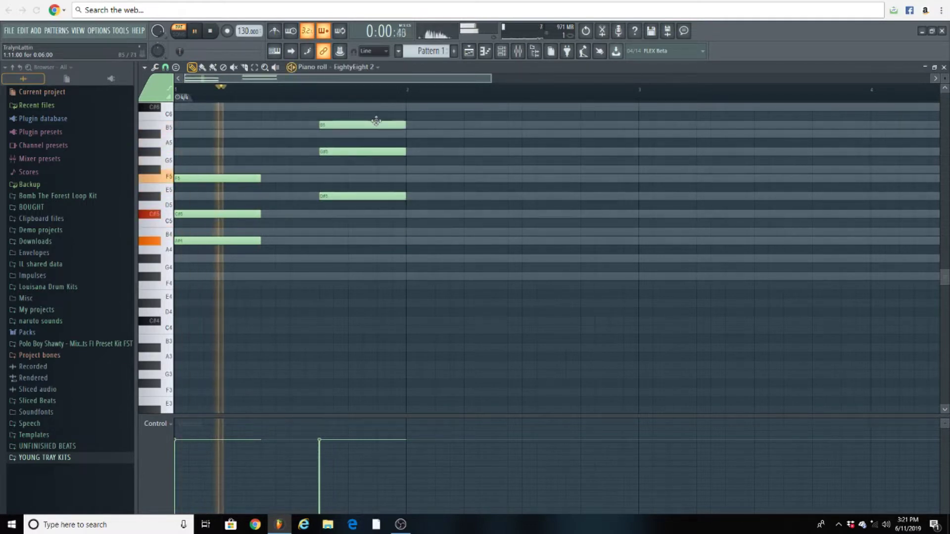
{"action": "scroll", "coordinate": [437, 180], "scroll_direction": "up", "scroll_amount": 3}
{"action": "key", "text": "space"}
{"action": "left_click_drag", "start_coordinate": [347, 232], "coordinate": [346, 249]}
{"action": "key", "text": "space"}
{"action": "left_click_drag", "start_coordinate": [346, 206], "coordinate": [346, 213]}
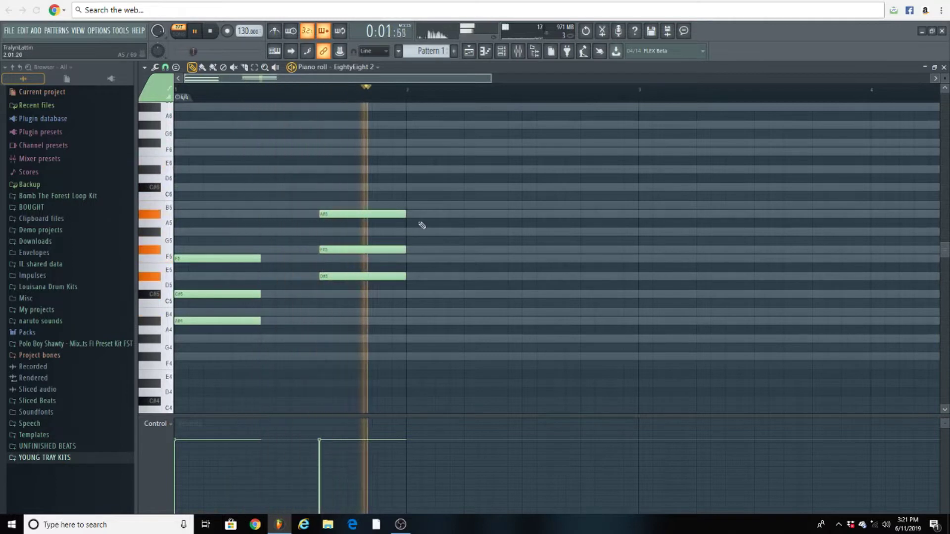
{"action": "key", "text": "space"}
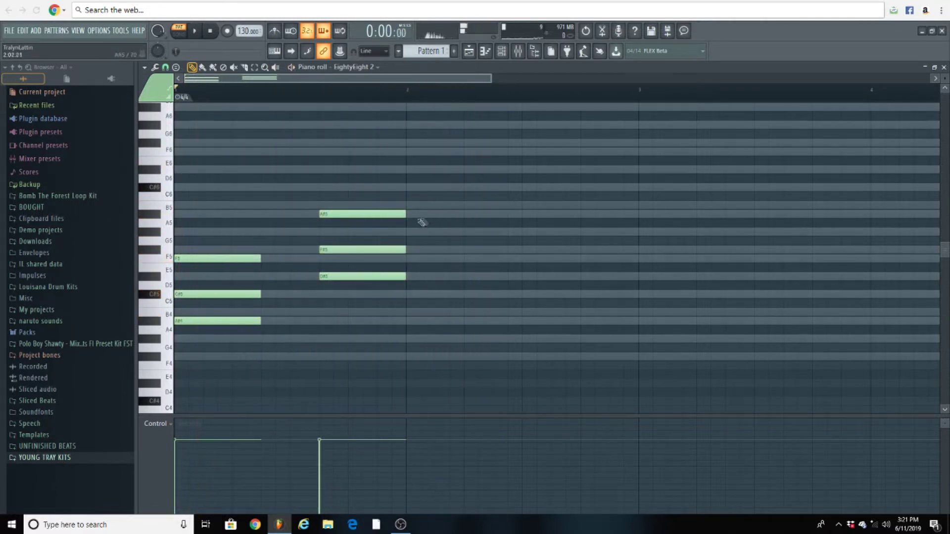
Step: Duplicate both chords to start at bar 3 and lengthen all chords to close the gaps, ending the last one midway through bar 4
{"action": "left_click_drag", "start_coordinate": [445, 174], "coordinate": [693, 288]}
{"action": "left_click", "coordinate": [644, 198], "text": "ctrl"}
{"action": "left_click_drag", "start_coordinate": [317, 193], "coordinate": [421, 276]}
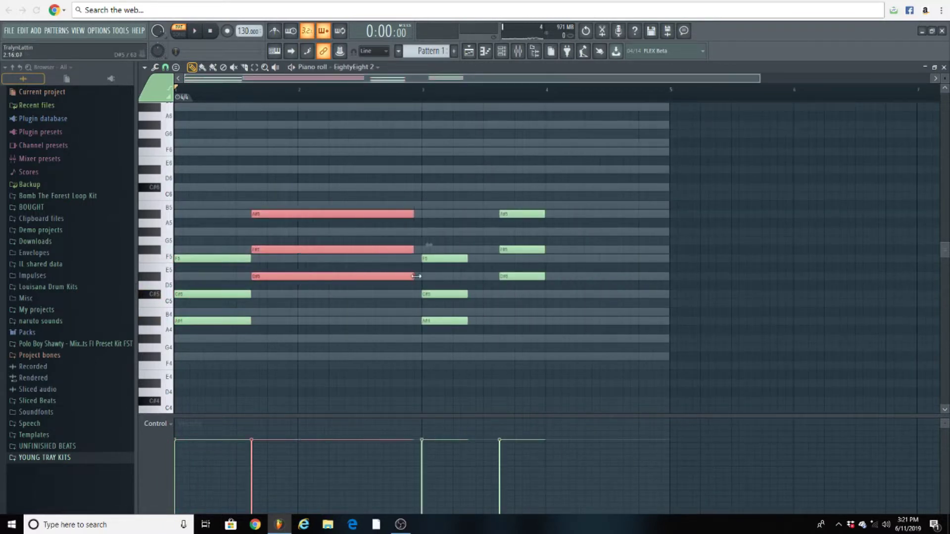
{"action": "left_click_drag", "start_coordinate": [463, 241], "coordinate": [519, 130]}
{"action": "left_click_drag", "start_coordinate": [546, 217], "coordinate": [605, 227]}
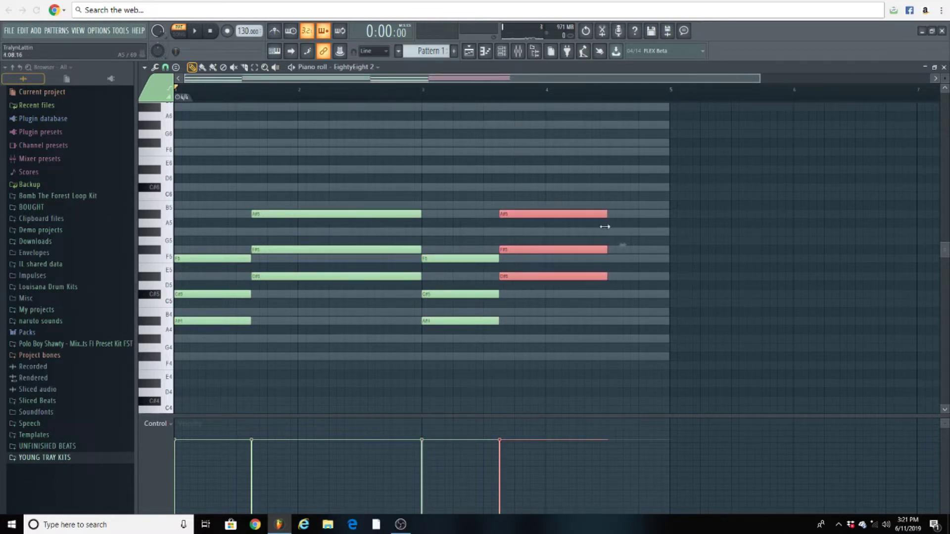
{"action": "left_click", "coordinate": [634, 236]}
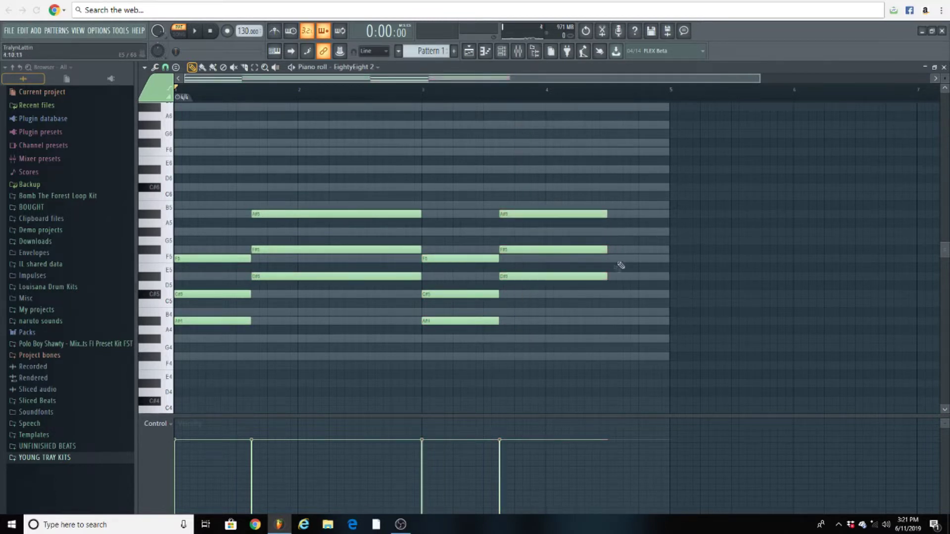
Step: Add a closing chord of B4, D#5 and F#5 from the middle to the end of bar 4
{"action": "left_click", "coordinate": [628, 313]}
{"action": "left_click_drag", "start_coordinate": [708, 312], "coordinate": [670, 312]}
{"action": "left_click_drag", "start_coordinate": [625, 276], "coordinate": [606, 254]}
{"action": "left_click", "coordinate": [608, 249]}
Step: Play back the four-bar chord progression to check how it sounds
{"action": "key", "text": "space"}
{"action": "key", "text": "space"}
{"action": "key", "text": "space"}
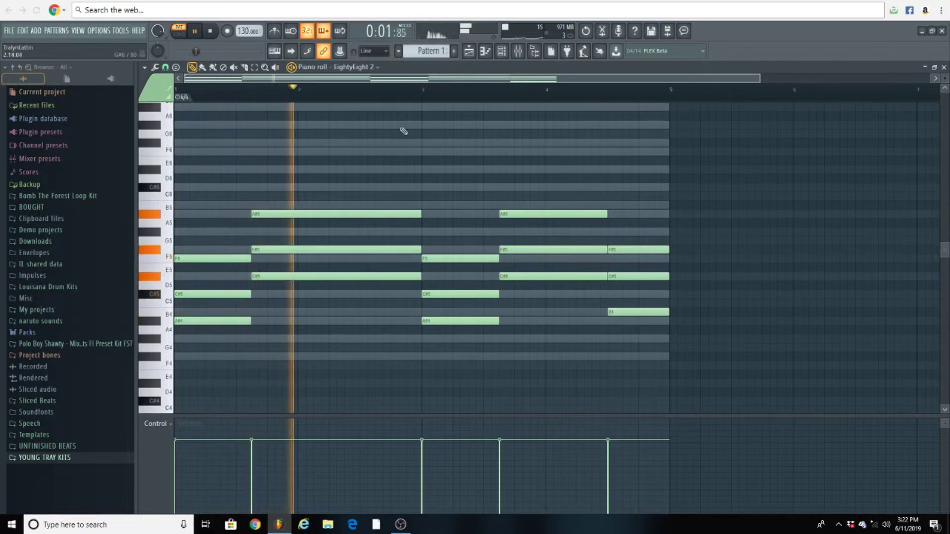
{"action": "key", "text": "space"}
{"action": "scroll", "coordinate": [327, 95], "scroll_direction": "down", "scroll_amount": 2}
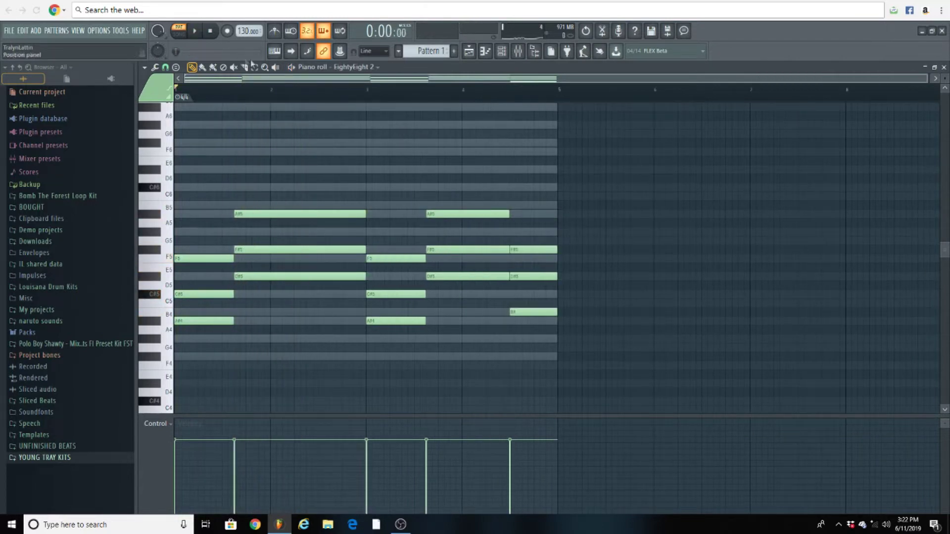
{"action": "scroll", "coordinate": [308, 89], "scroll_direction": "up", "scroll_amount": 2}
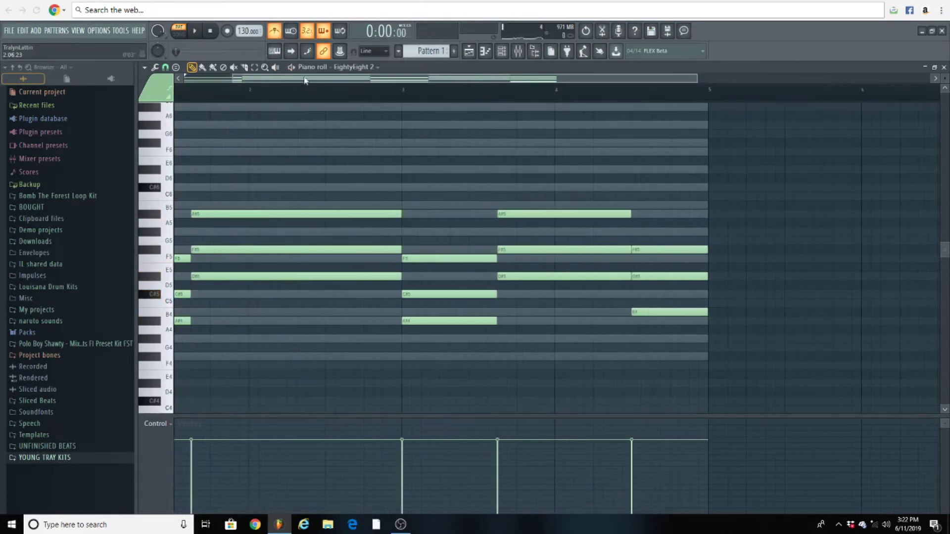
{"action": "key", "text": "space"}
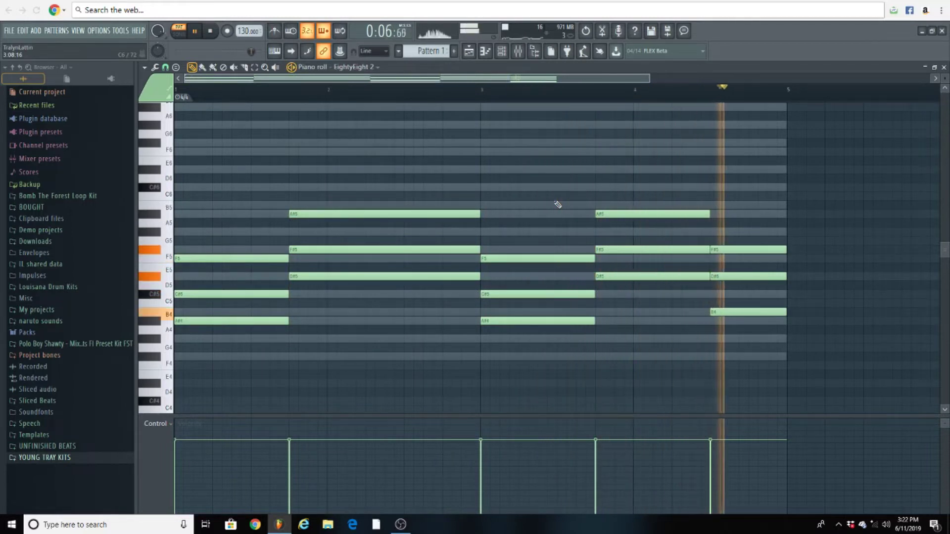
{"action": "key", "text": "space"}
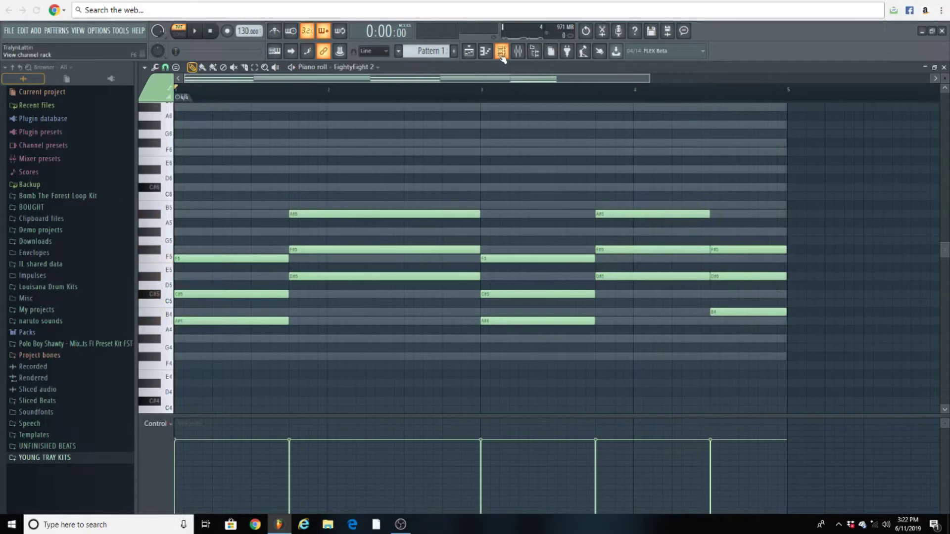
Step: Select the lowest notes of the first, second, third and closing chords and duplicate them one and two octaves down
{"action": "scroll", "coordinate": [432, 299], "scroll_direction": "down", "scroll_amount": 3}
{"action": "left_click_drag", "start_coordinate": [254, 224], "coordinate": [254, 263]}
{"action": "left_click_drag", "start_coordinate": [366, 184], "coordinate": [368, 207]}
{"action": "left_click_drag", "start_coordinate": [542, 229], "coordinate": [543, 245]}
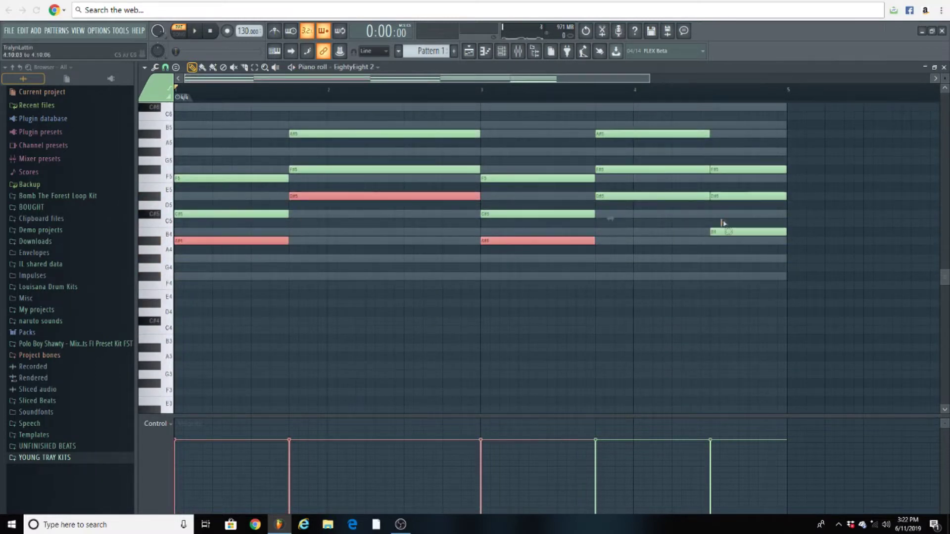
{"action": "left_click_drag", "start_coordinate": [721, 223], "coordinate": [722, 239]}
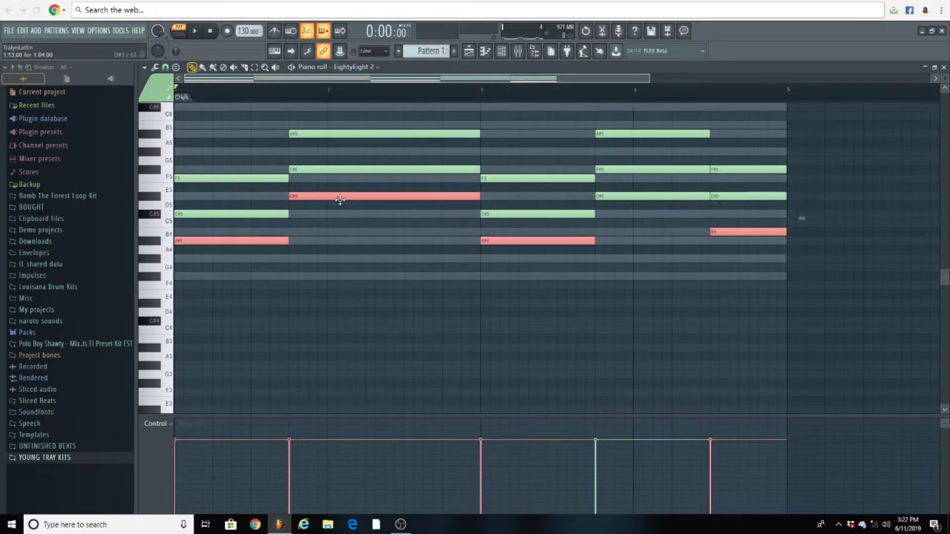
{"action": "key", "text": "ctrl+Down"}
{"action": "left_click", "coordinate": [200, 351]}
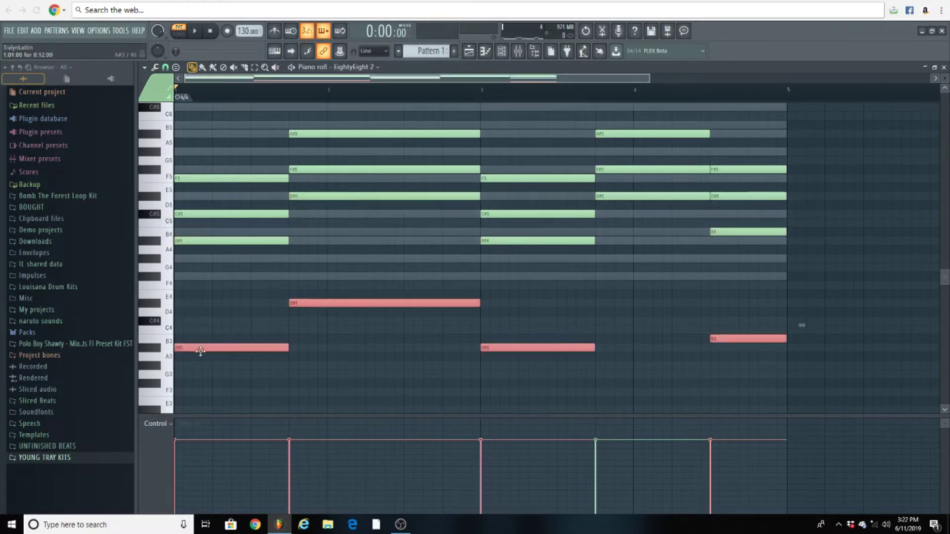
{"action": "key", "text": "ctrl+Down"}
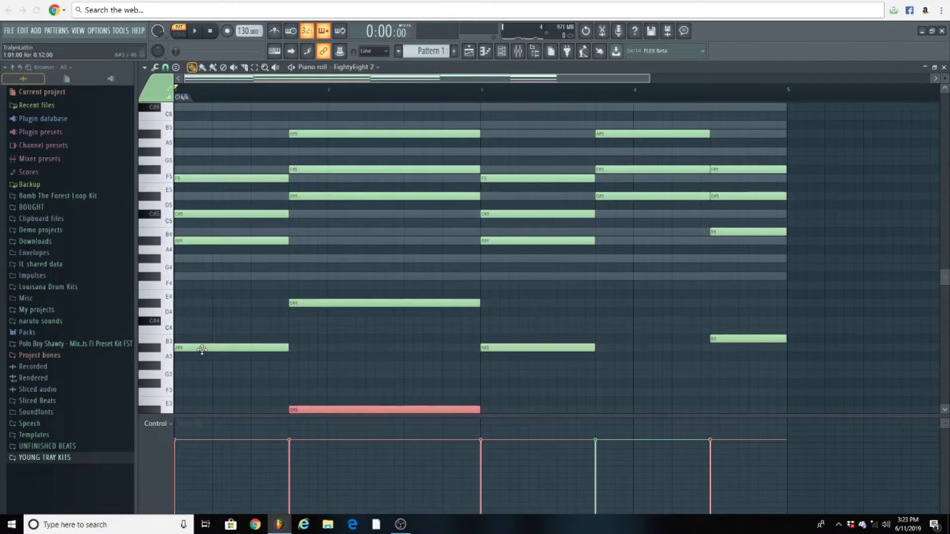
Step: Duplicate the fourth chord's lowest note, D#5, one and two octaves down as D#4 and D#3
{"action": "left_click", "coordinate": [369, 397], "text": "ctrl"}
{"action": "scroll", "coordinate": [388, 390], "scroll_direction": "down", "scroll_amount": 3}
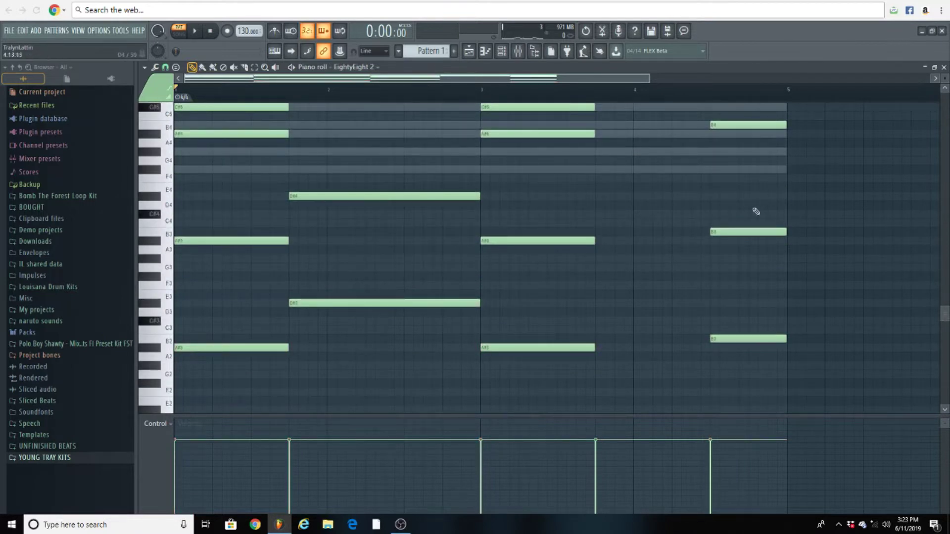
{"action": "scroll", "coordinate": [756, 211], "scroll_direction": "up", "scroll_amount": 3}
{"action": "left_click", "coordinate": [635, 167]}
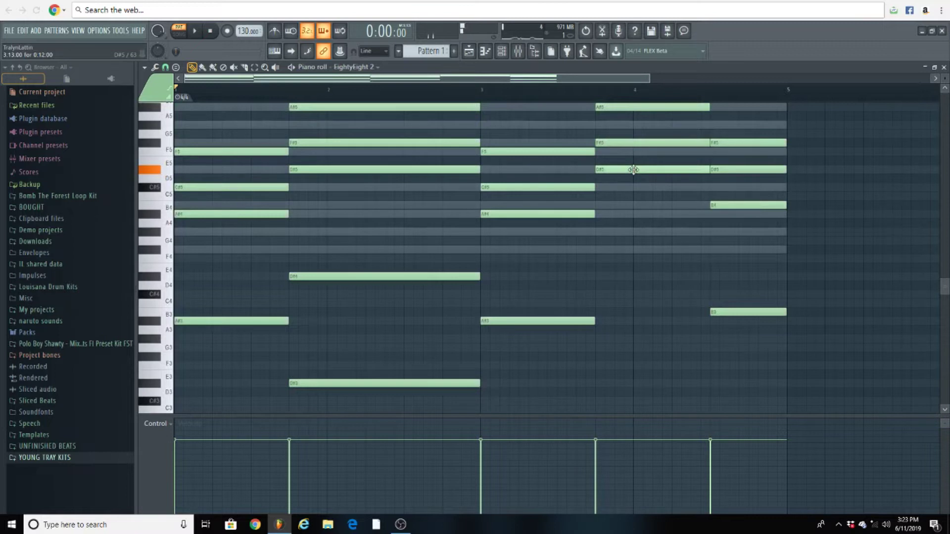
{"action": "left_click_drag", "start_coordinate": [634, 170], "coordinate": [618, 385]}
{"action": "scroll", "coordinate": [658, 307], "scroll_direction": "down", "scroll_amount": 2}
Step: Select the duplicated bass notes and lower their velocities relative to the upper chord notes
{"action": "left_click_drag", "start_coordinate": [871, 220], "coordinate": [174, 396]}
{"action": "scroll", "coordinate": [379, 322], "scroll_direction": "down", "scroll_amount": 3}
{"action": "scroll", "coordinate": [379, 323], "scroll_direction": "down", "scroll_amount": 1}
{"action": "left_click", "coordinate": [362, 292]}
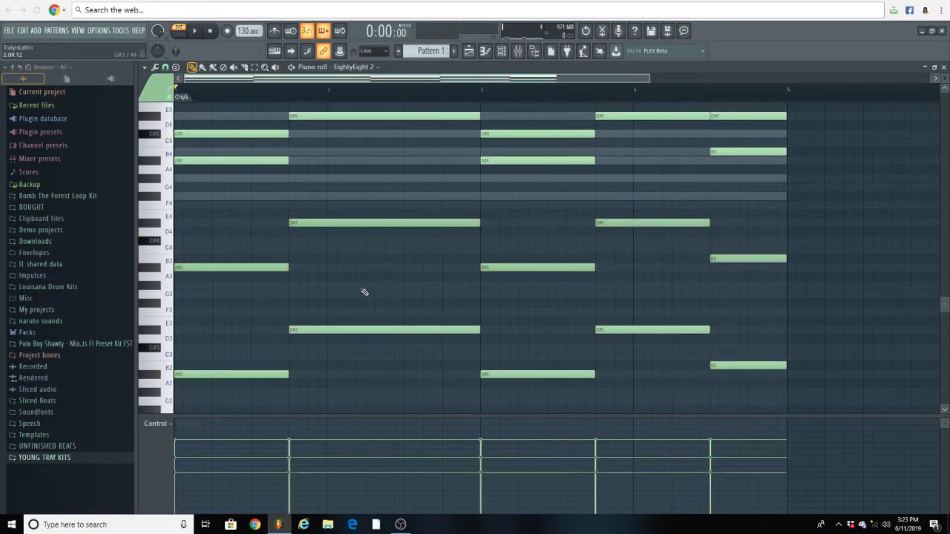
Step: Strum the chords with the strumizer's current settings and randomize the note velocities
{"action": "key", "text": "alt+s"}
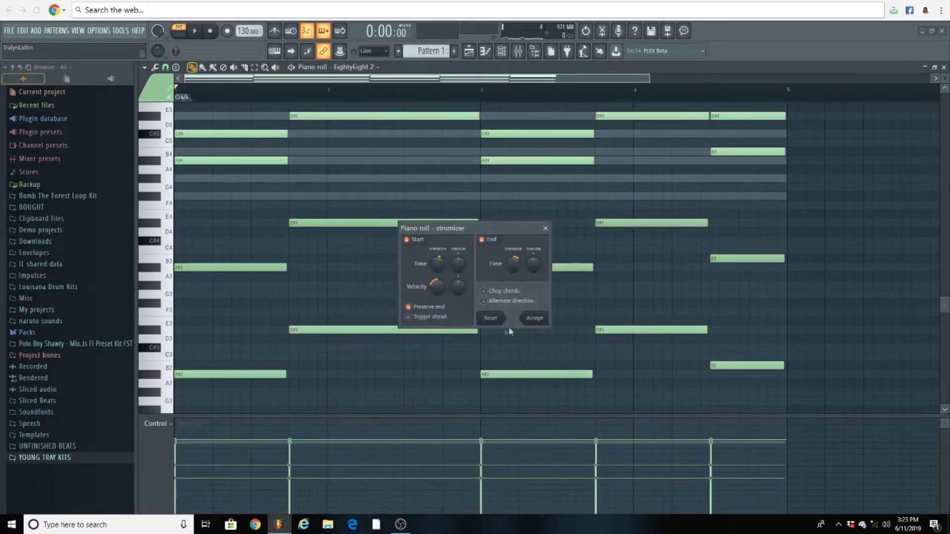
{"action": "left_click", "coordinate": [536, 320]}
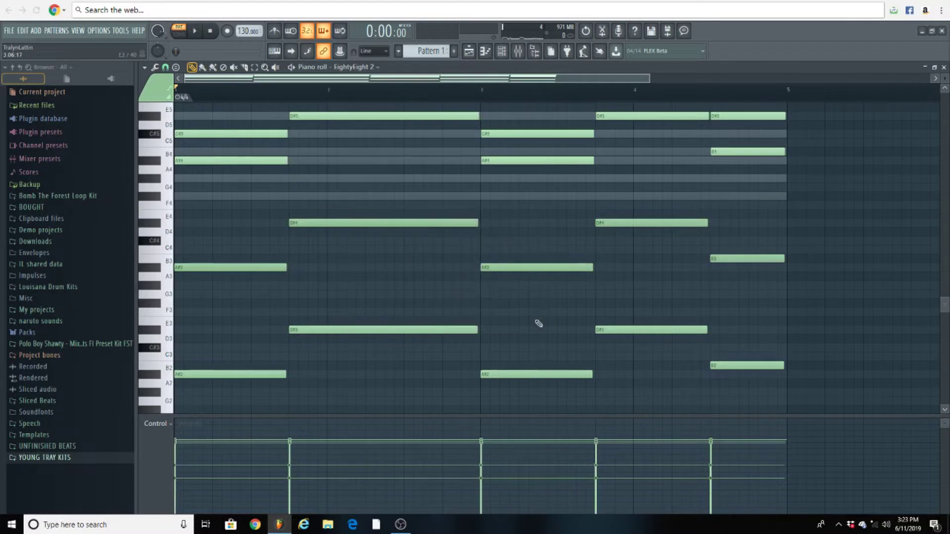
{"action": "key", "text": "alt+r"}
{"action": "left_click", "coordinate": [730, 382]}
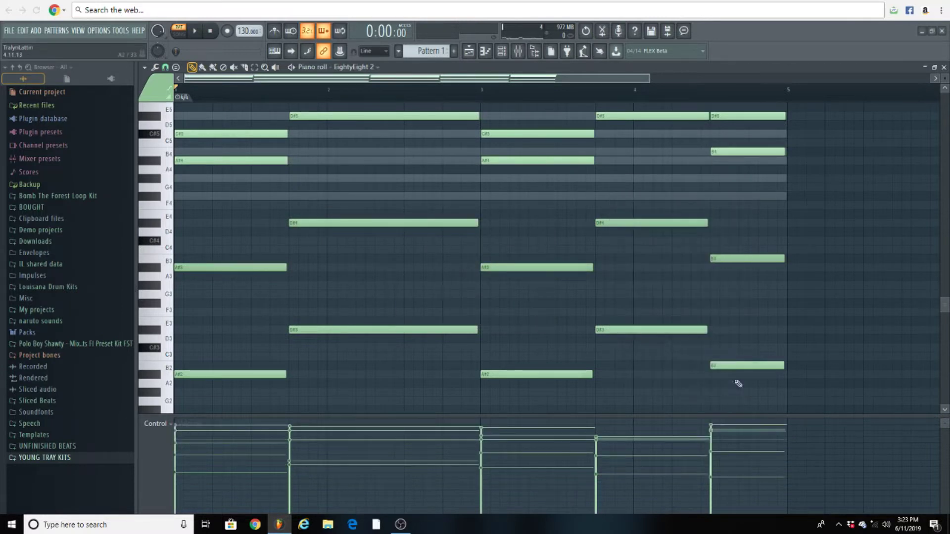
Step: Play back the strummed progression with its bass notes to check how it sounds
{"action": "key", "text": "space"}
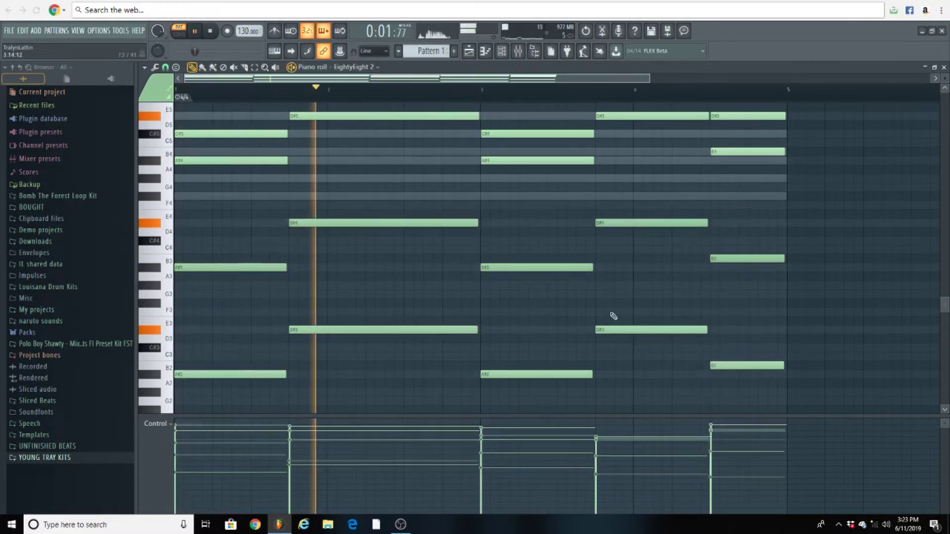
{"action": "scroll", "coordinate": [613, 315], "scroll_direction": "up", "scroll_amount": 3}
{"action": "scroll", "coordinate": [613, 316], "scroll_direction": "up", "scroll_amount": 3}
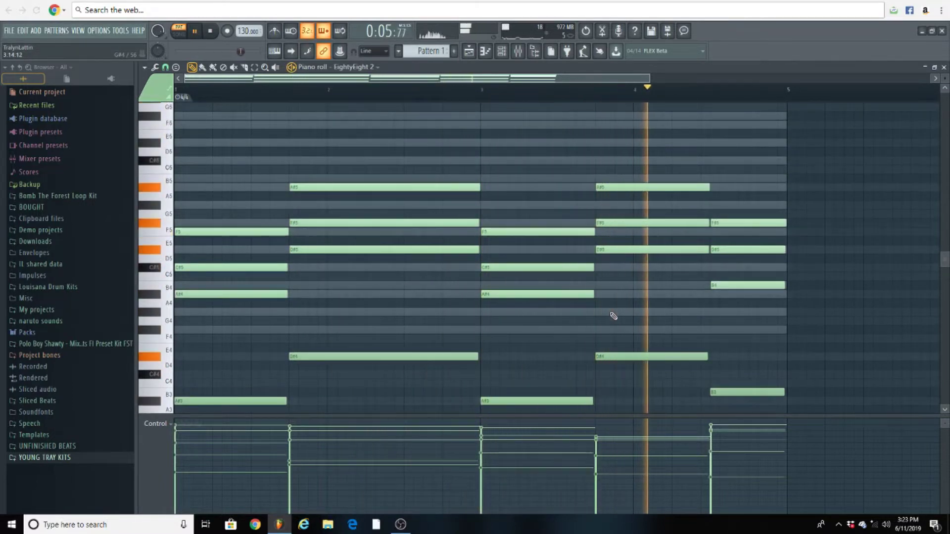
{"action": "key", "text": "space"}
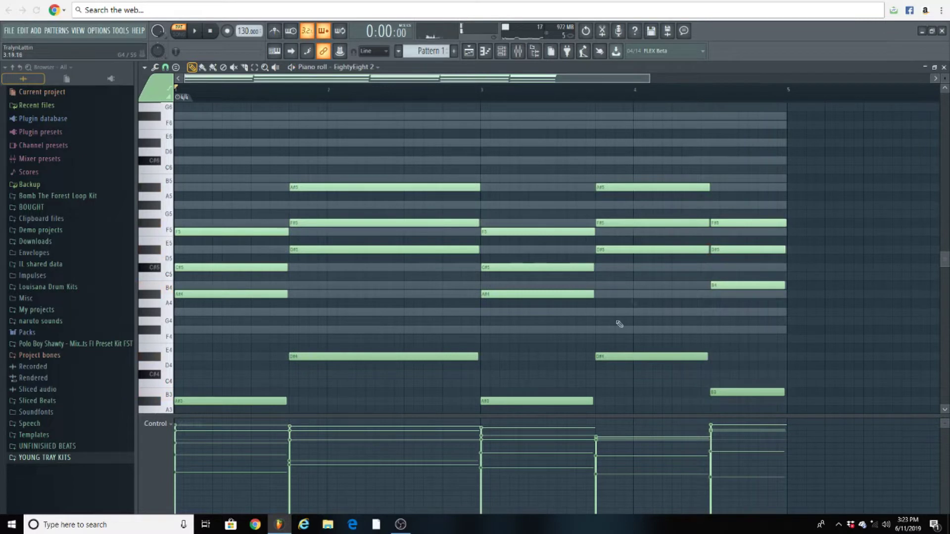
Step: Copy the EightyEight 2 chord progression into the RealGuitar channel and mute EightyEight 2
{"action": "left_click", "coordinate": [502, 51]}
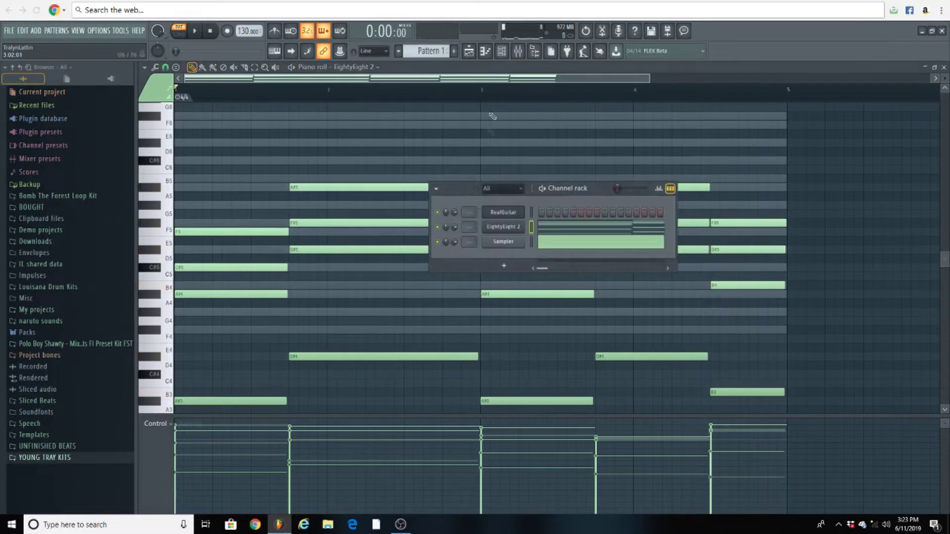
{"action": "left_click", "coordinate": [532, 213]}
{"action": "key", "text": "ctrl+v"}
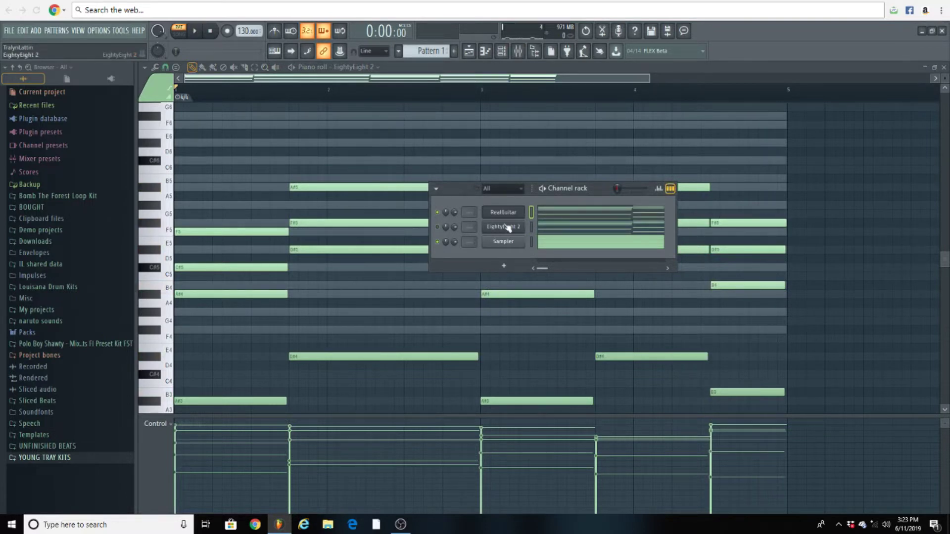
Step: Play back the progression on the RealGuitar channel and review its notes in the piano roll
{"action": "left_click", "coordinate": [195, 31]}
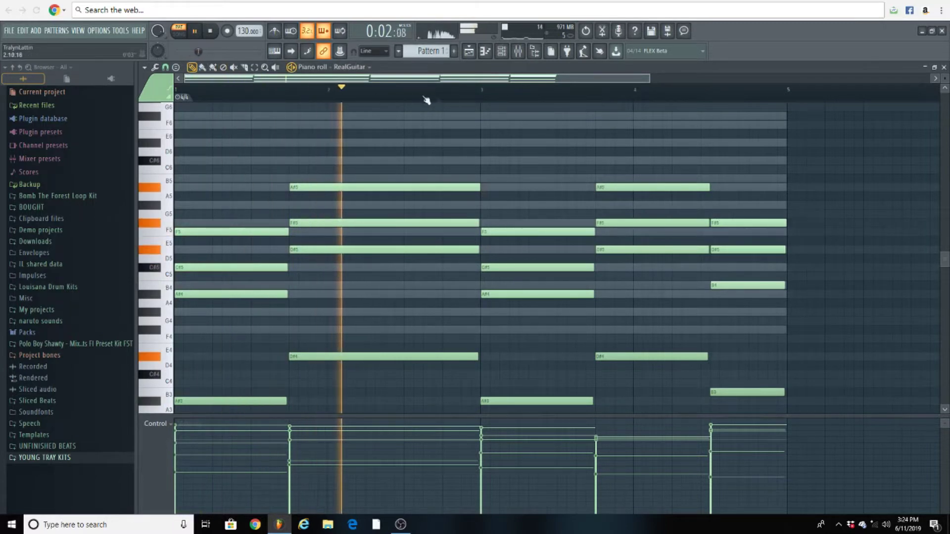
{"action": "scroll", "coordinate": [451, 94], "scroll_direction": "down", "scroll_amount": 2}
{"action": "scroll", "coordinate": [512, 94], "scroll_direction": "down", "scroll_amount": 1}
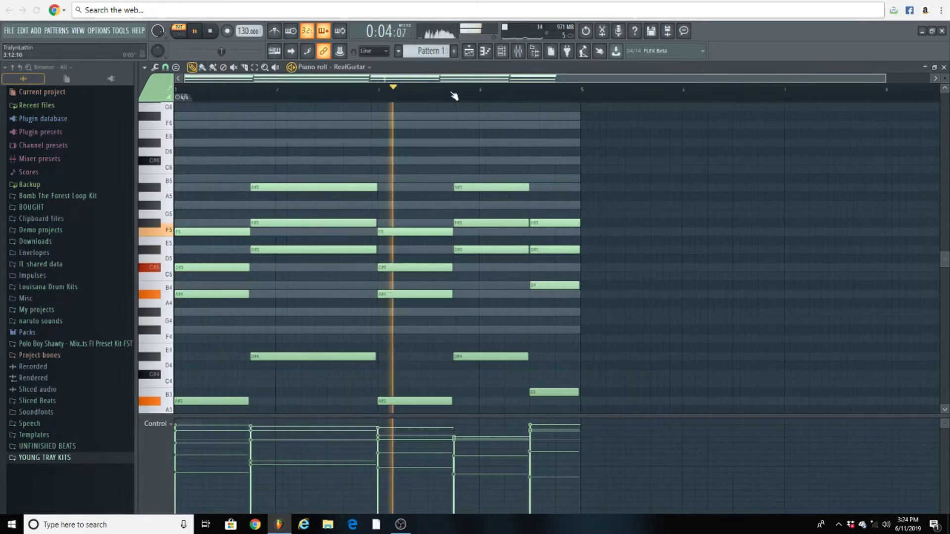
{"action": "scroll", "coordinate": [564, 141], "scroll_direction": "down", "scroll_amount": 3}
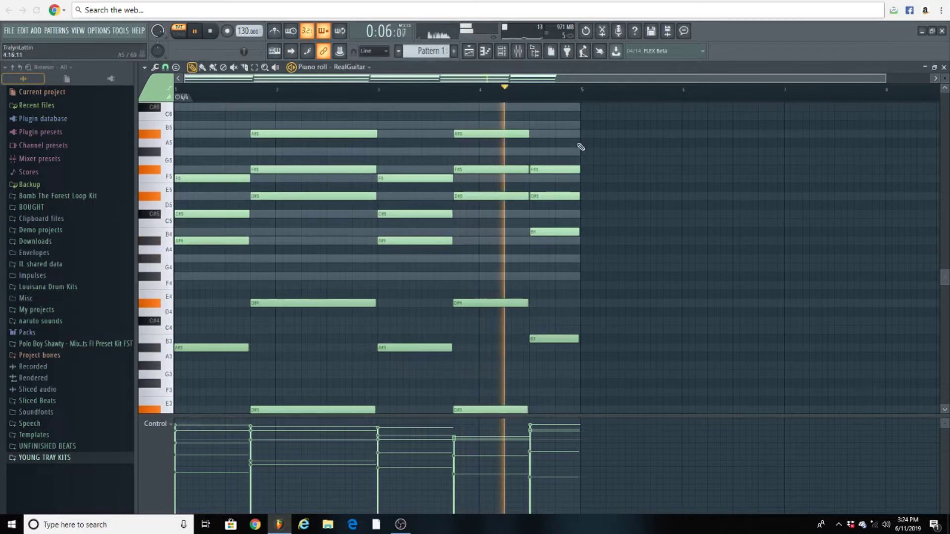
{"action": "key", "text": "space"}
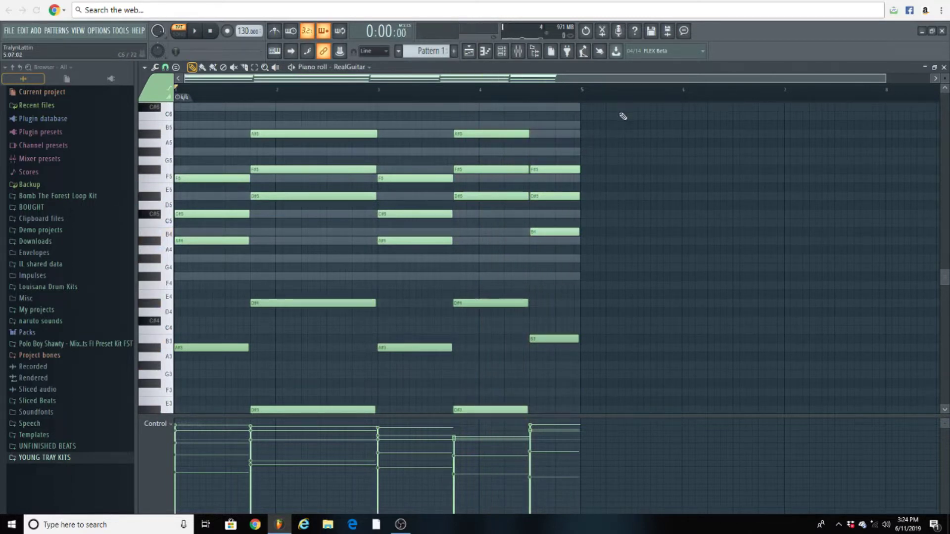
Step: Transpose all RealGuitar notes down one octave and play back the pattern
{"action": "key", "text": "ctrl+Down"}
{"action": "key", "text": "space"}
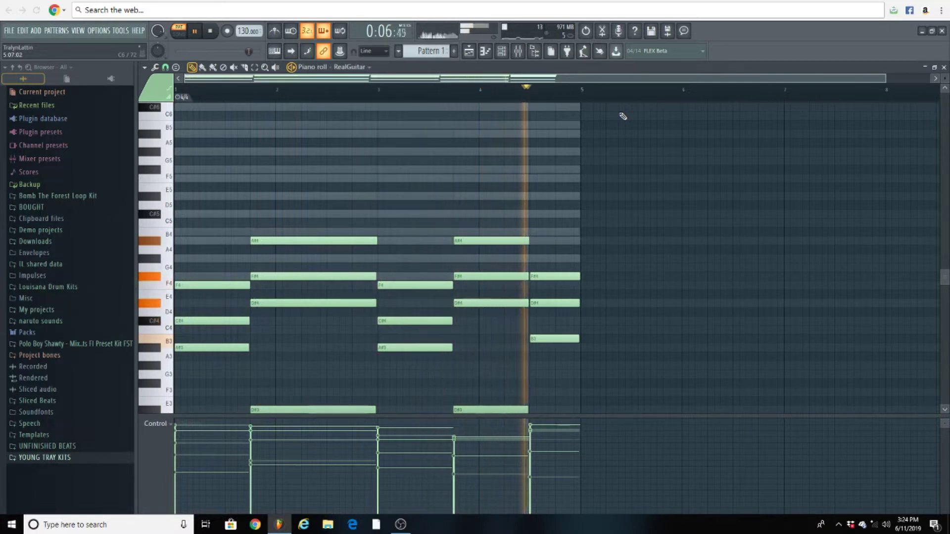
{"action": "key", "text": "space"}
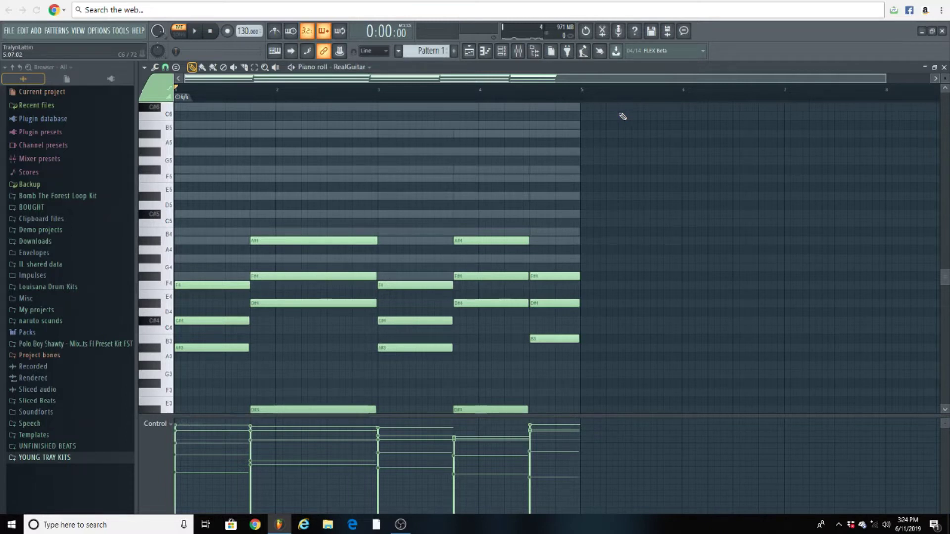
Step: Transpose all RealGuitar notes up three semitones and listen to the pattern
{"action": "key", "text": "shift+Up"}
{"action": "key", "text": "shift+Up"}
{"action": "key", "text": "shift+Up"}
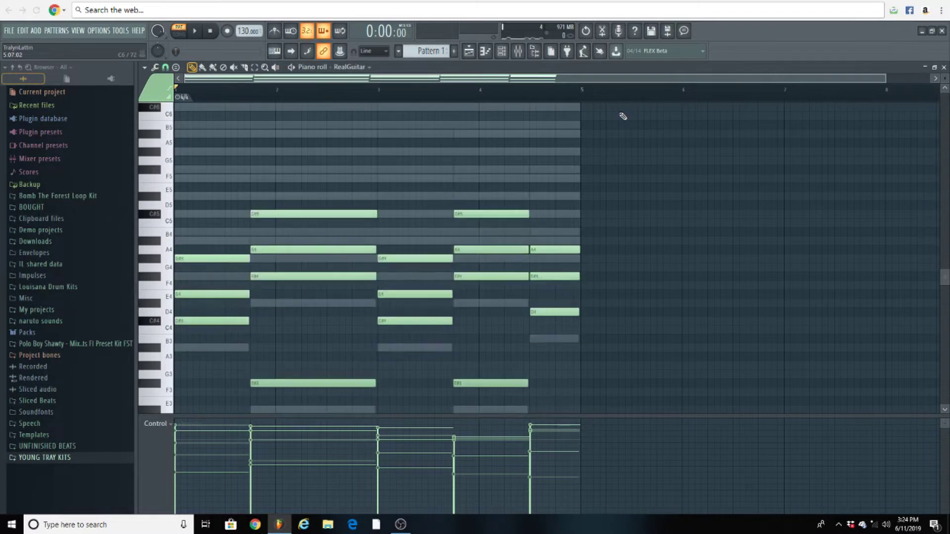
{"action": "key", "text": "space"}
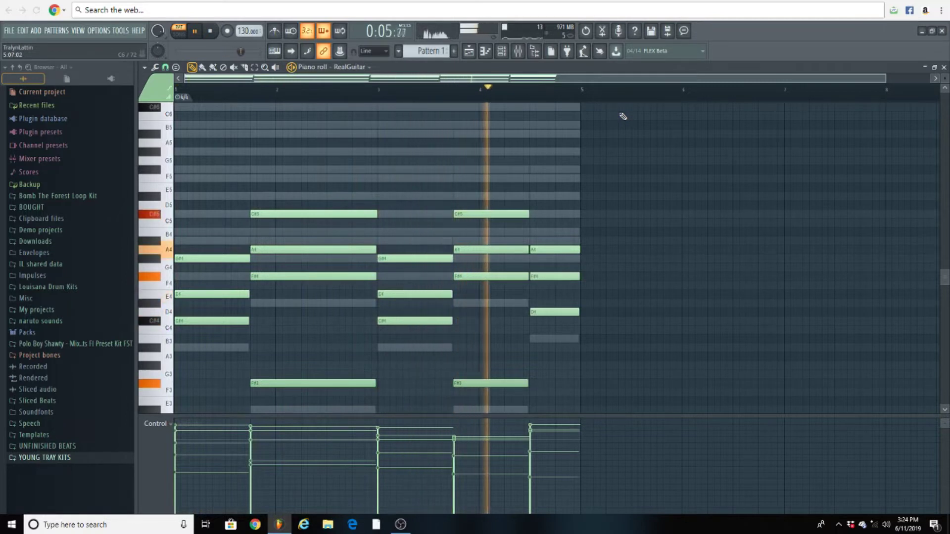
{"action": "key", "text": "space"}
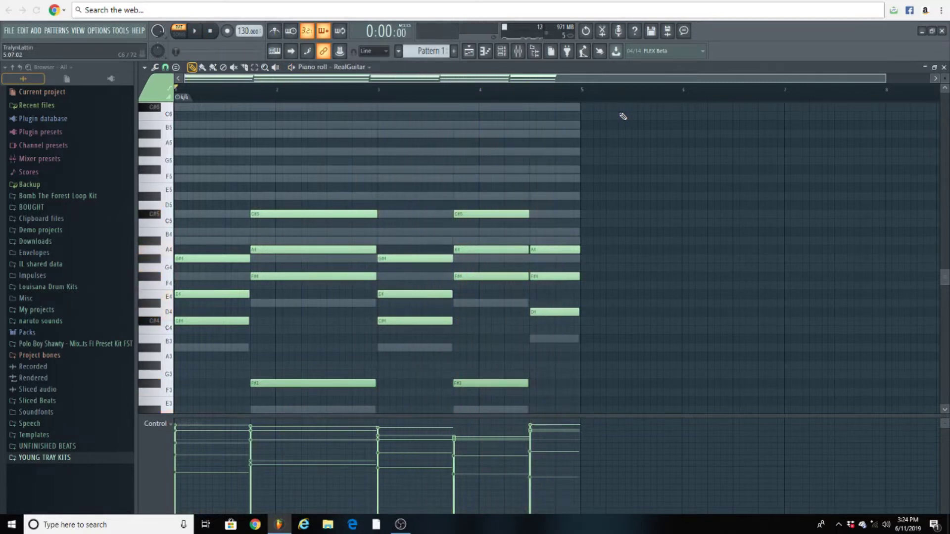
Step: Cut all notes from the EightyEight 2 channel
{"action": "left_click", "coordinate": [502, 55]}
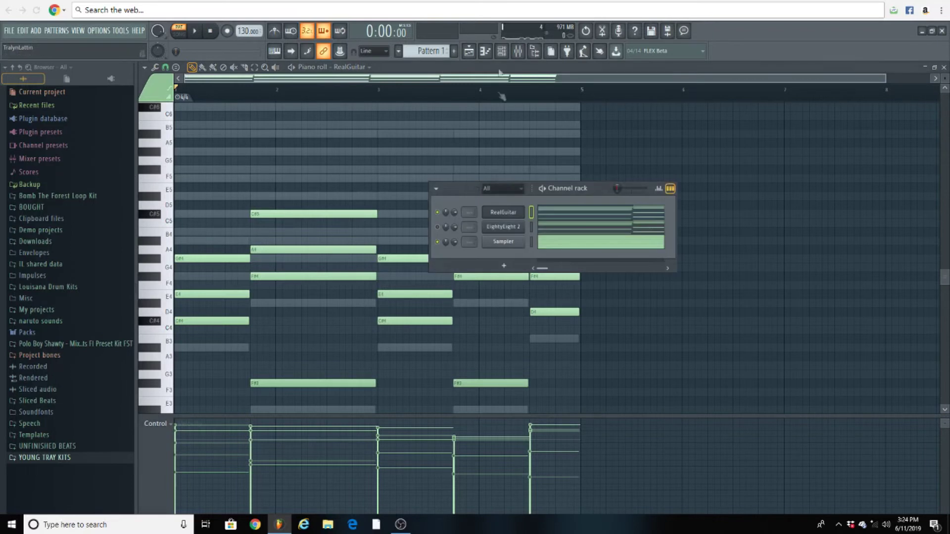
{"action": "key", "text": "ctrl+x"}
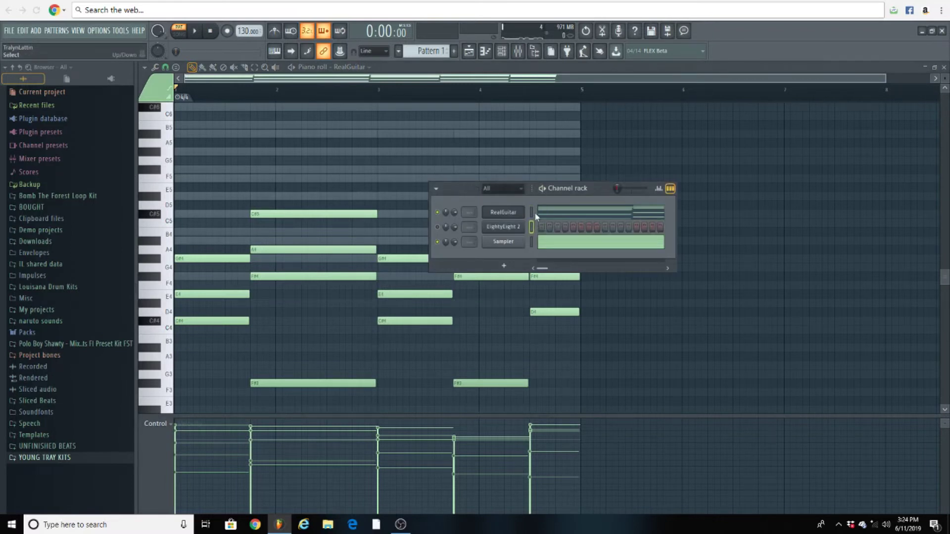
Step: Transpose the Sampler channel's scale guide notes down until they form an A Major scale matching the transposed guitar chords
{"action": "left_click", "coordinate": [549, 244]}
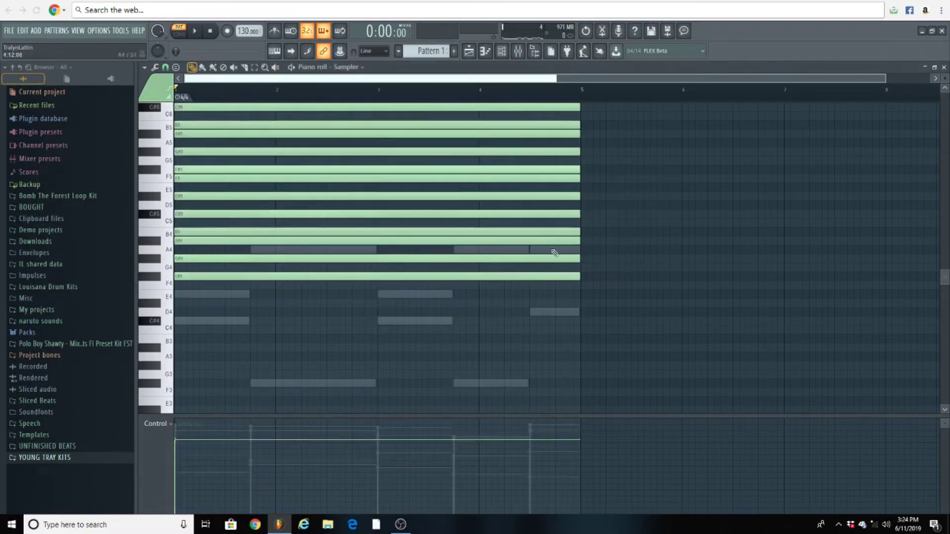
{"action": "key", "text": "shift+Down"}
{"action": "key", "text": "shift+Down"}
{"action": "key", "text": "shift+Down"}
{"action": "key", "text": "shift+Down"}
{"action": "key", "text": "shift+Down"}
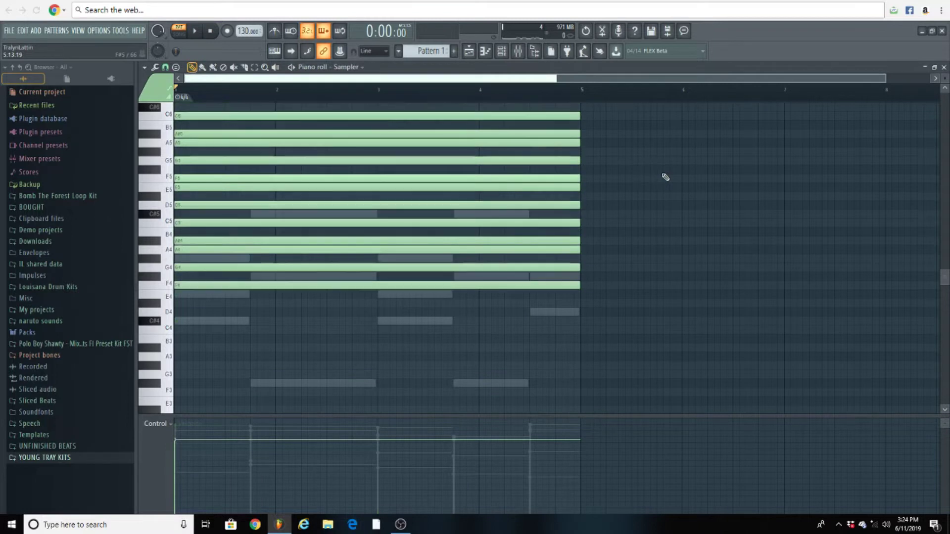
{"action": "key", "text": "shift+Down"}
{"action": "key", "text": "shift+Down"}
{"action": "key", "text": "shift+Down"}
{"action": "key", "text": "shift+Down"}
{"action": "key", "text": "shift+Down"}
{"action": "key", "text": "shift+Down"}
{"action": "key", "text": "shift+Down"}
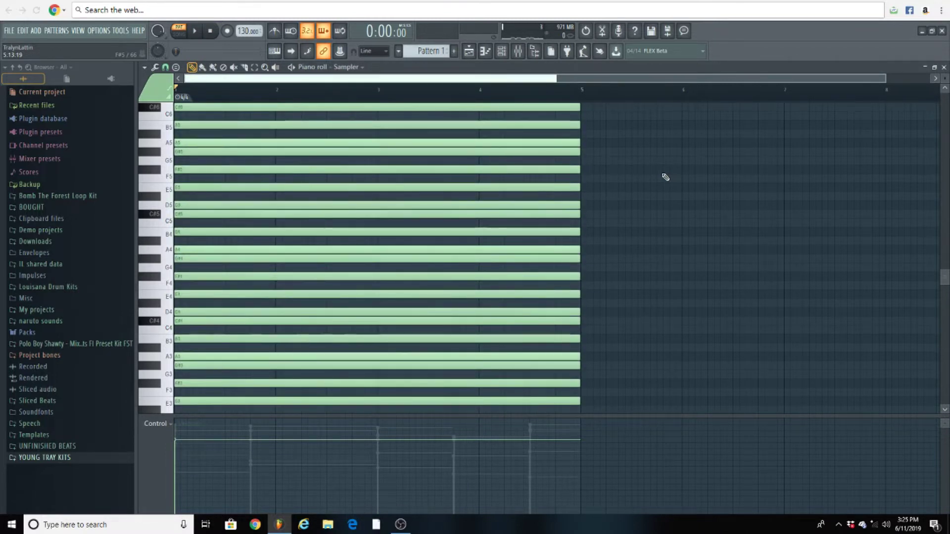
Step: Return to the RealGuitar piano roll, add short C#4, E4, G#4 and B4 melody notes during the first chord, and audition them
{"action": "left_click", "coordinate": [503, 52]}
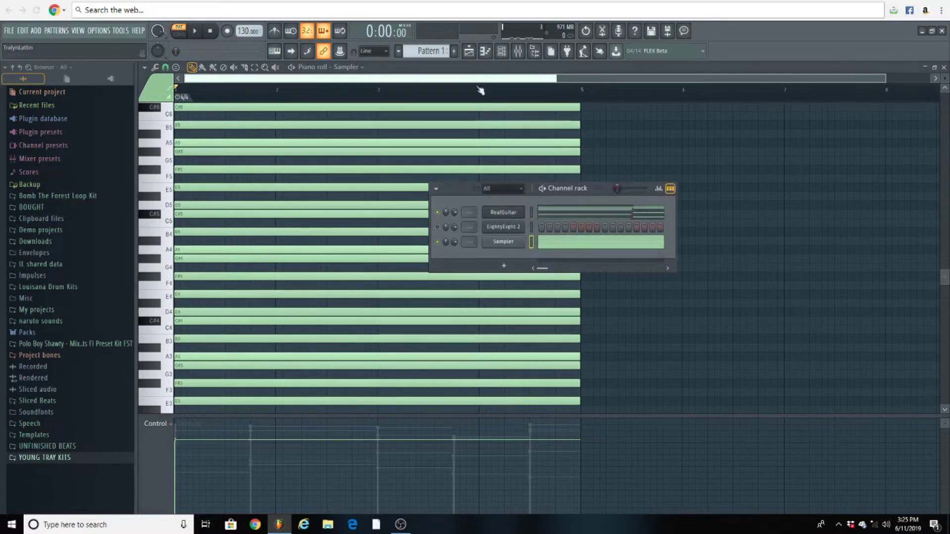
{"action": "right_click", "coordinate": [518, 213]}
{"action": "left_click", "coordinate": [532, 209]}
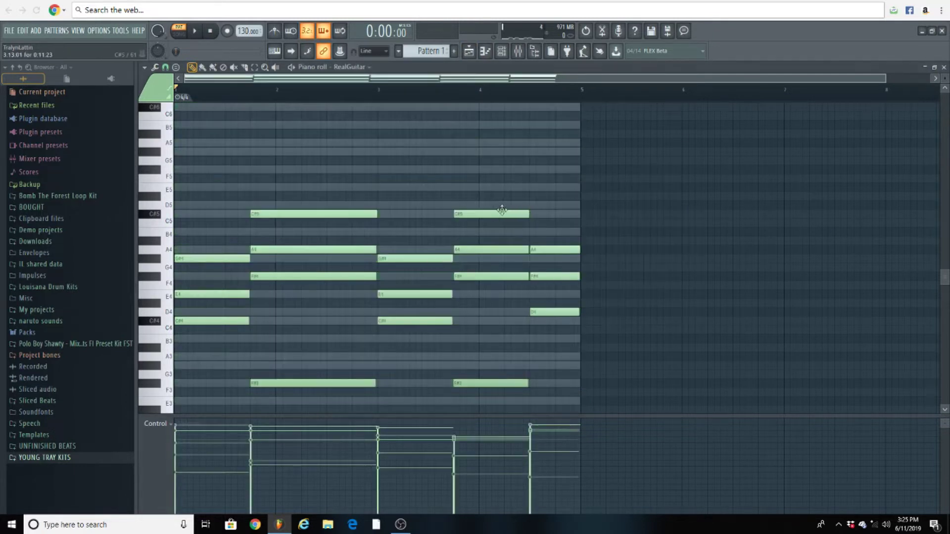
{"action": "scroll", "coordinate": [347, 165], "scroll_direction": "up", "scroll_amount": 3}
{"action": "scroll", "coordinate": [304, 102], "scroll_direction": "down", "scroll_amount": 1}
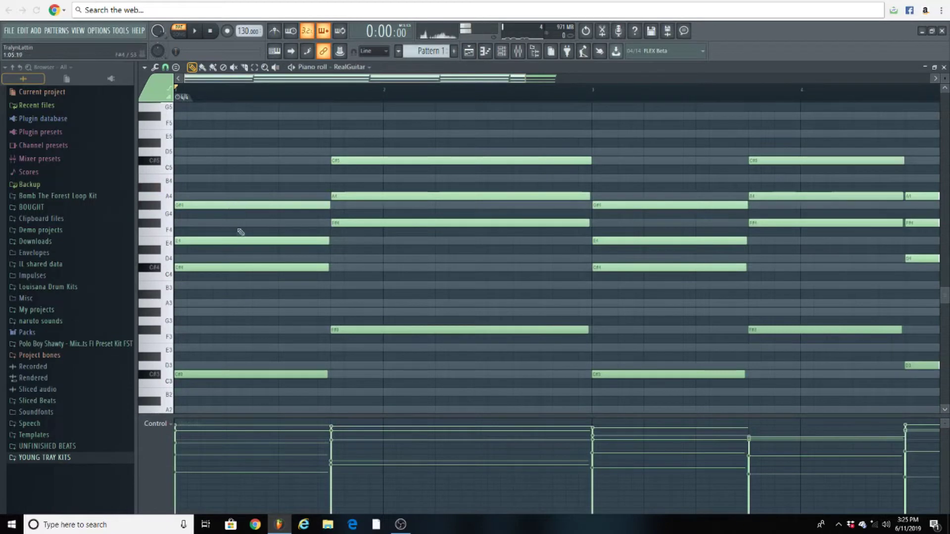
{"action": "left_click_drag", "start_coordinate": [259, 242], "coordinate": [256, 268]}
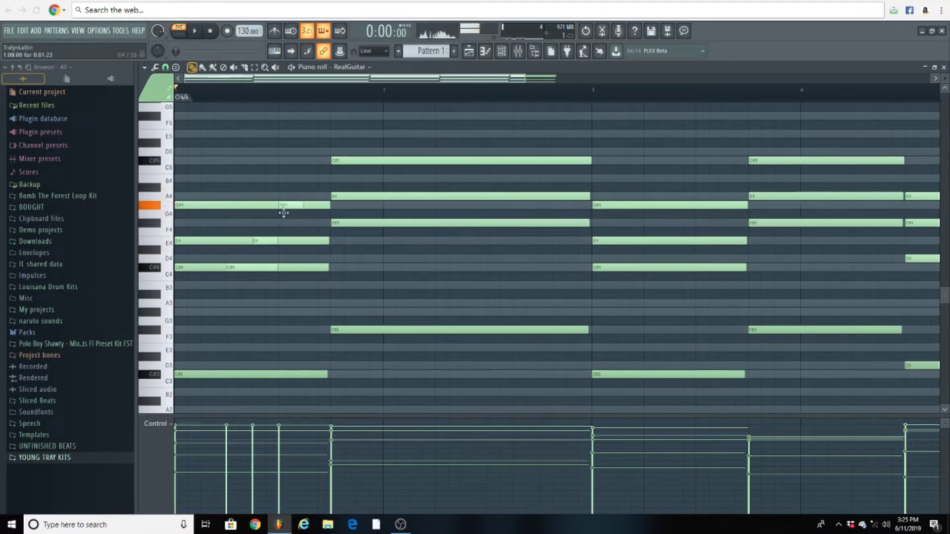
{"action": "key", "text": "space"}
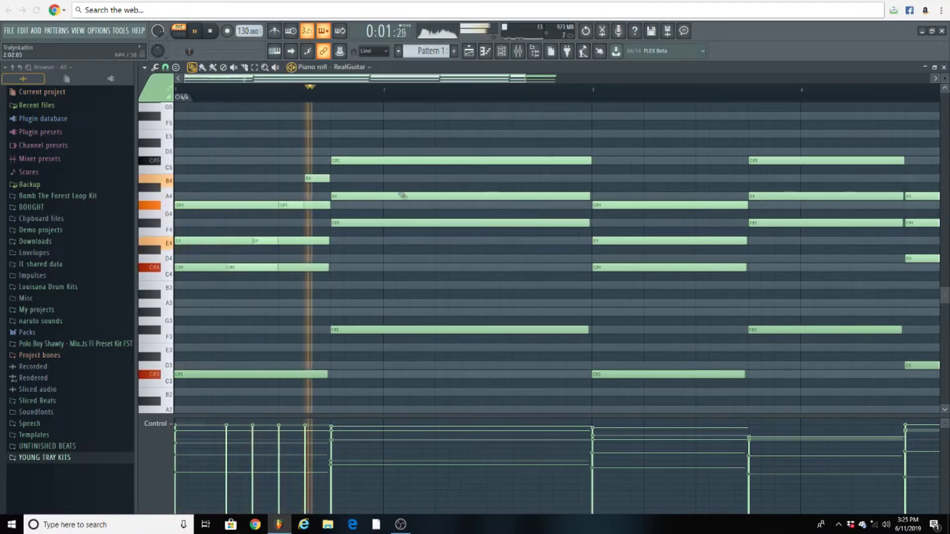
{"action": "key", "text": "space"}
Step: Add a short G#4 note just before bar 3 and play back the pattern
{"action": "left_click", "coordinate": [568, 198]}
{"action": "key", "text": "space"}
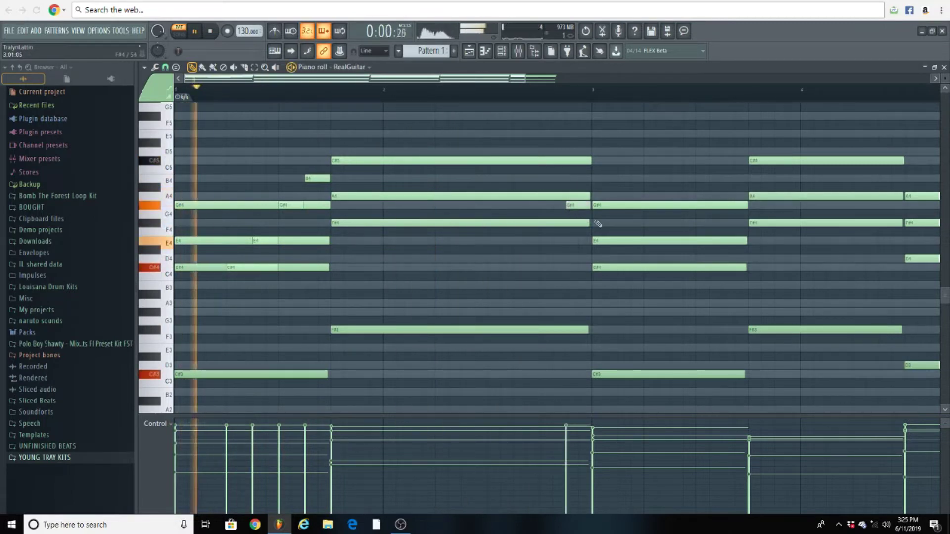
{"action": "left_click_drag", "start_coordinate": [391, 80], "coordinate": [493, 128]}
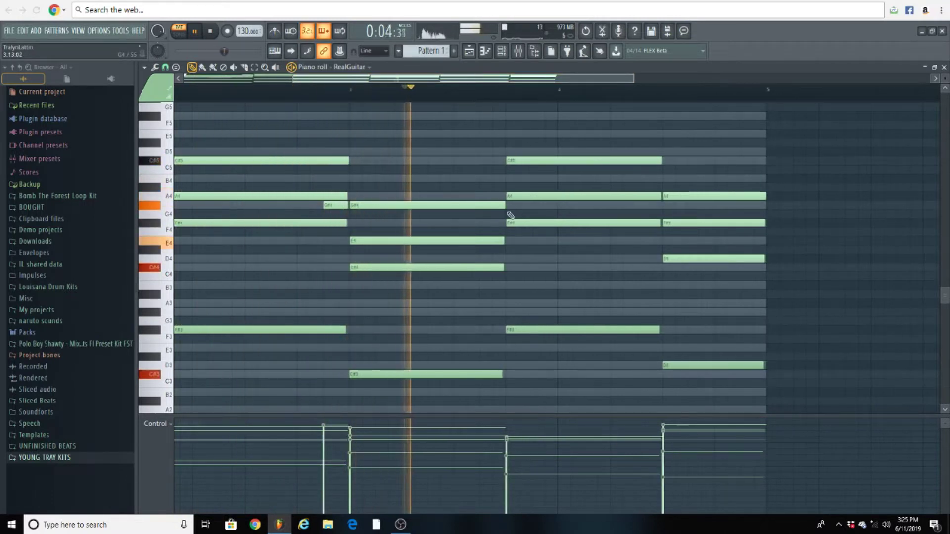
{"action": "key", "text": "space"}
Step: Add short A3 and G#3 notes during the third chord and A3 and C#4 during the closing chord, and play the pattern
{"action": "key", "text": "space"}
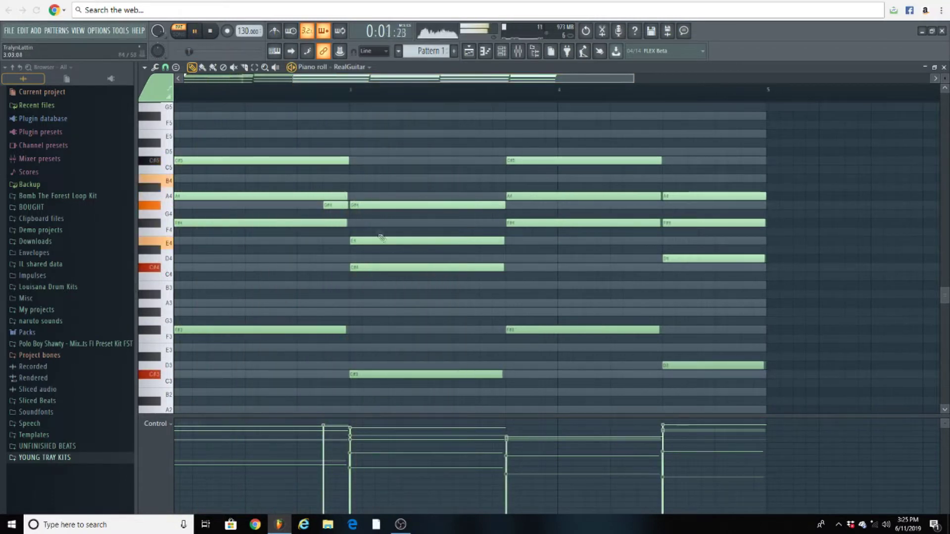
{"action": "left_click", "coordinate": [406, 287]}
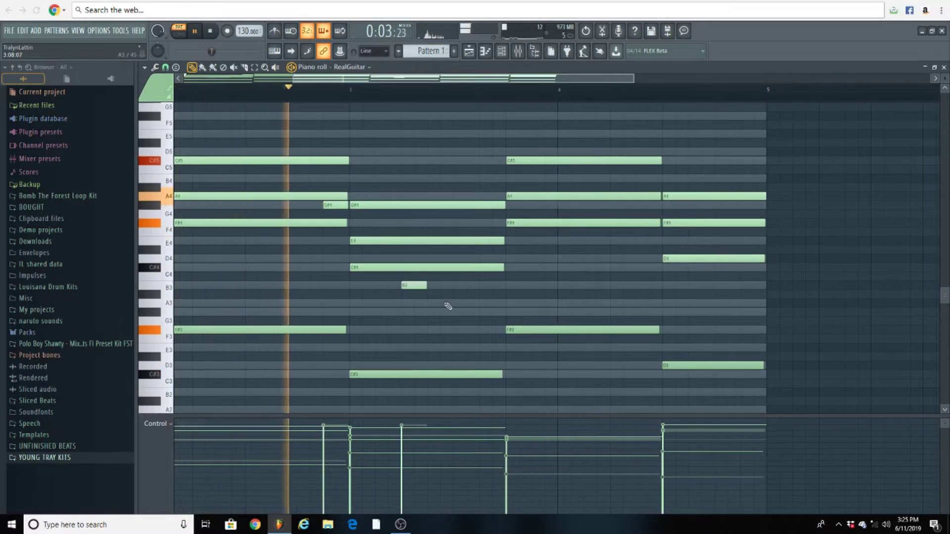
{"action": "key", "text": "space"}
{"action": "key", "text": "space"}
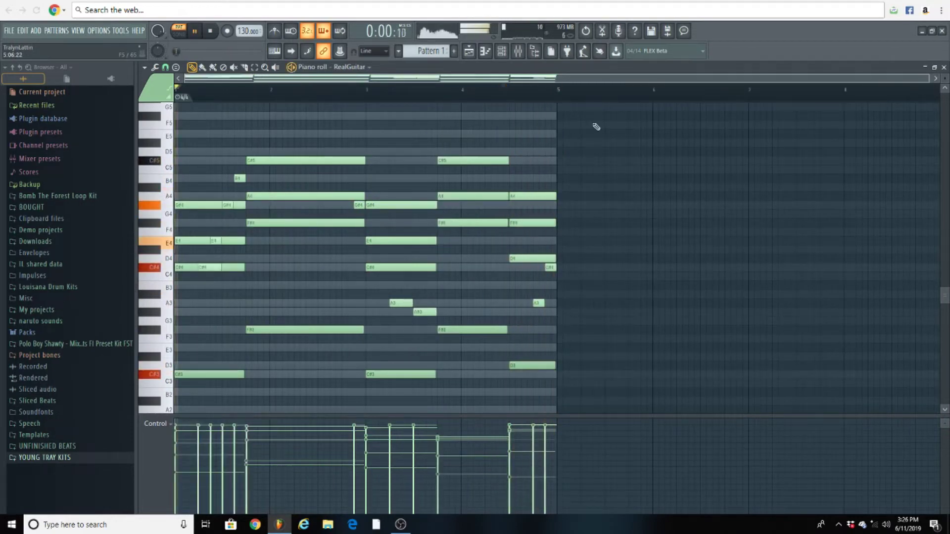
Step: Add an E5 melody note starting in bar 1 and an F#5 note filling bar 2 while playing the pattern
{"action": "scroll", "coordinate": [347, 173], "scroll_direction": "up", "scroll_amount": 3}
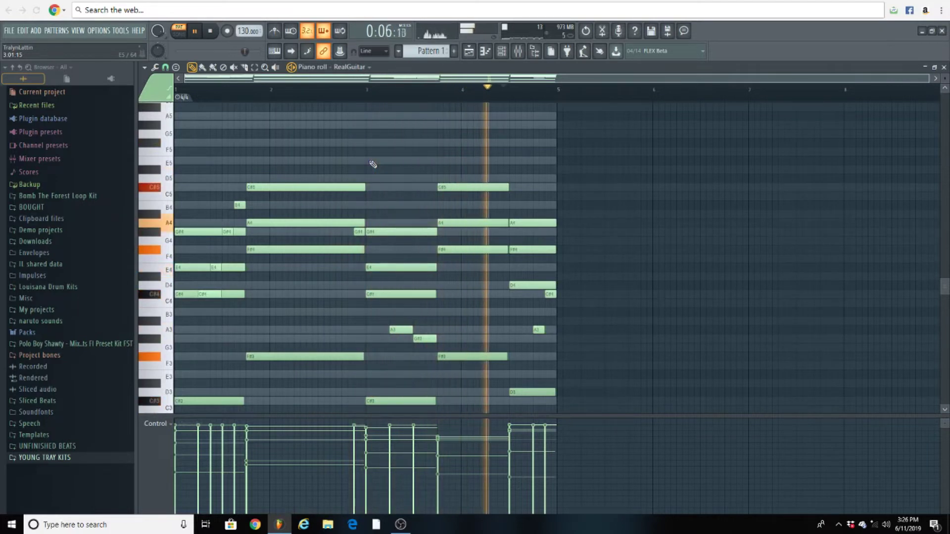
{"action": "scroll", "coordinate": [373, 165], "scroll_direction": "up", "scroll_amount": 3}
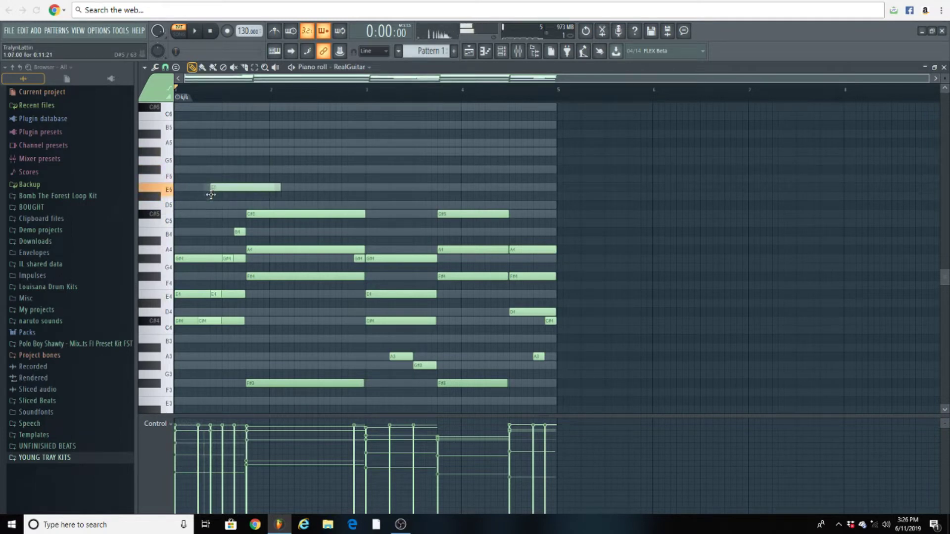
{"action": "key", "text": "space"}
{"action": "left_click_drag", "start_coordinate": [280, 187], "coordinate": [224, 188]}
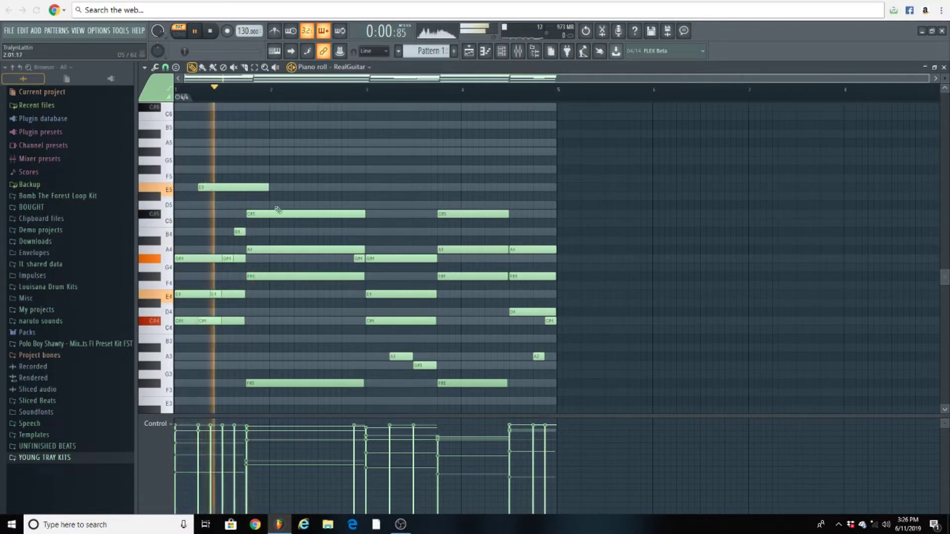
{"action": "left_click", "coordinate": [276, 170]}
{"action": "left_click_drag", "start_coordinate": [339, 171], "coordinate": [365, 172]}
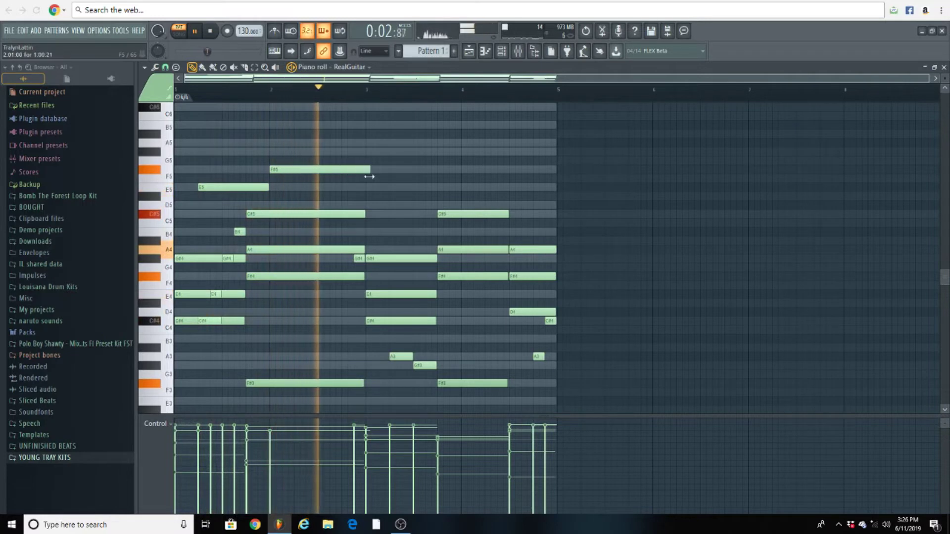
Step: Add an E5 note during the third chord, a short D5 where the fourth chord starts, and a longer F#5 from bar 4
{"action": "left_click", "coordinate": [368, 187]}
{"action": "key", "text": "space"}
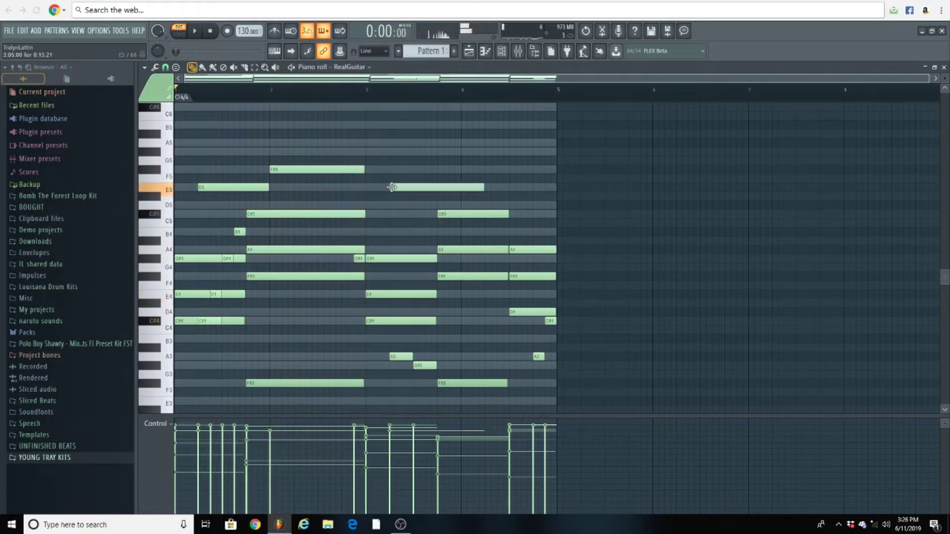
{"action": "key", "text": "space"}
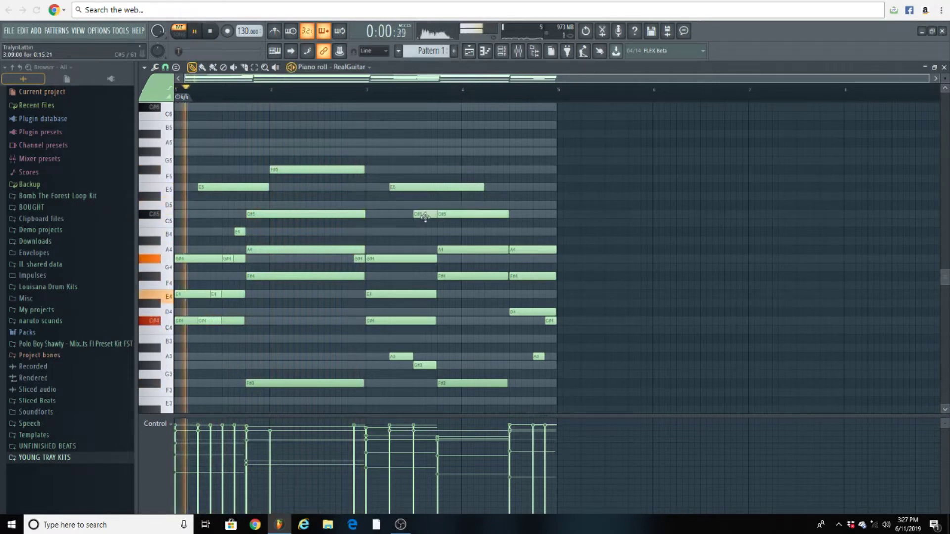
{"action": "left_click_drag", "start_coordinate": [424, 216], "coordinate": [424, 207]}
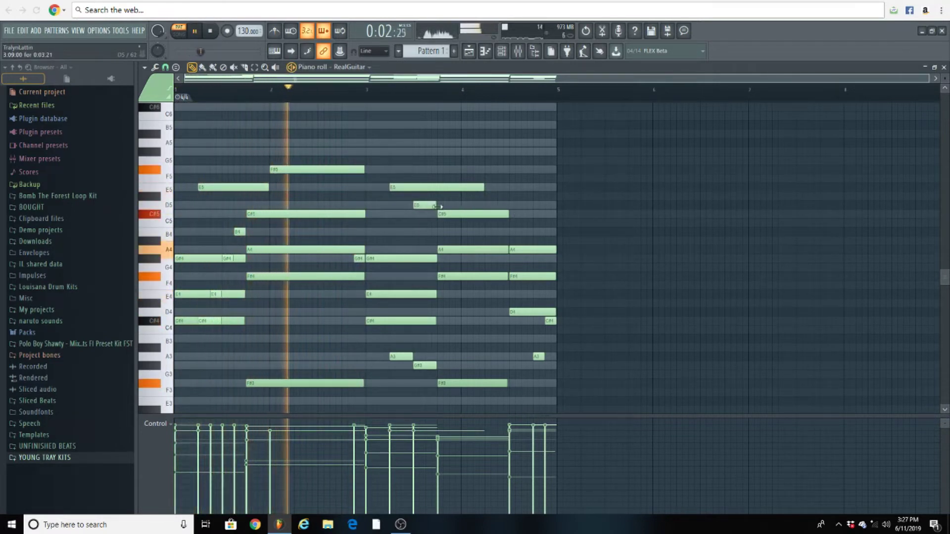
{"action": "left_click_drag", "start_coordinate": [482, 188], "coordinate": [447, 205]}
{"action": "left_click", "coordinate": [478, 188]}
{"action": "key", "text": "space"}
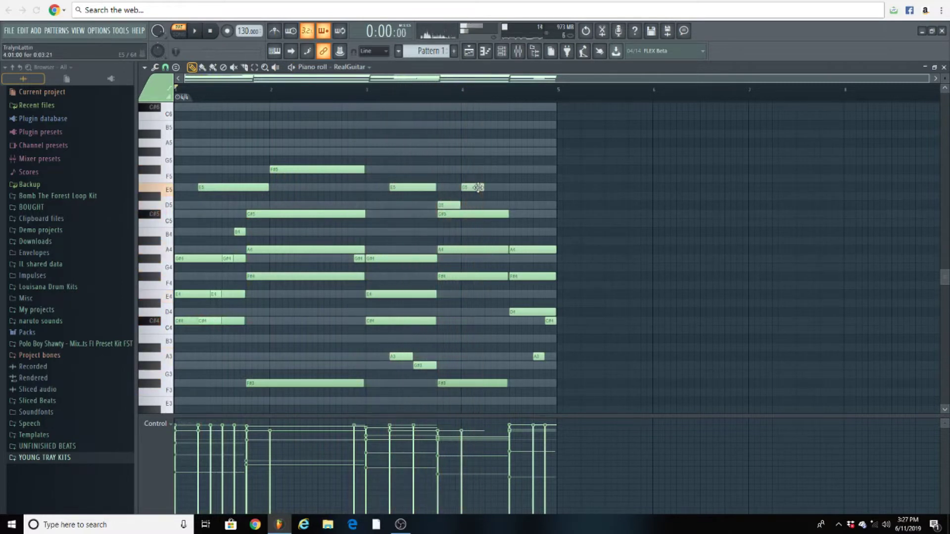
{"action": "left_click_drag", "start_coordinate": [480, 168], "coordinate": [538, 169]}
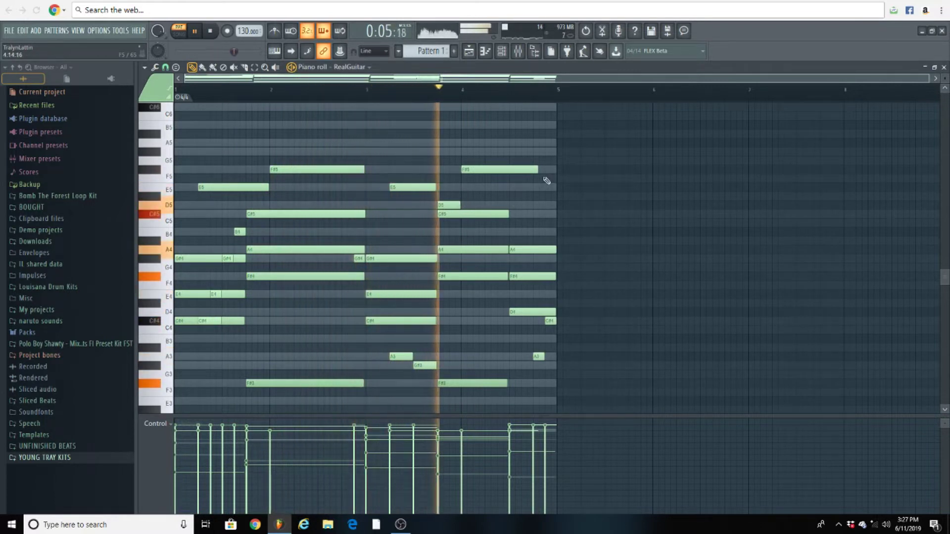
Step: Add a short D5 note at the end of bar 4 and play back the pattern
{"action": "key", "text": "space"}
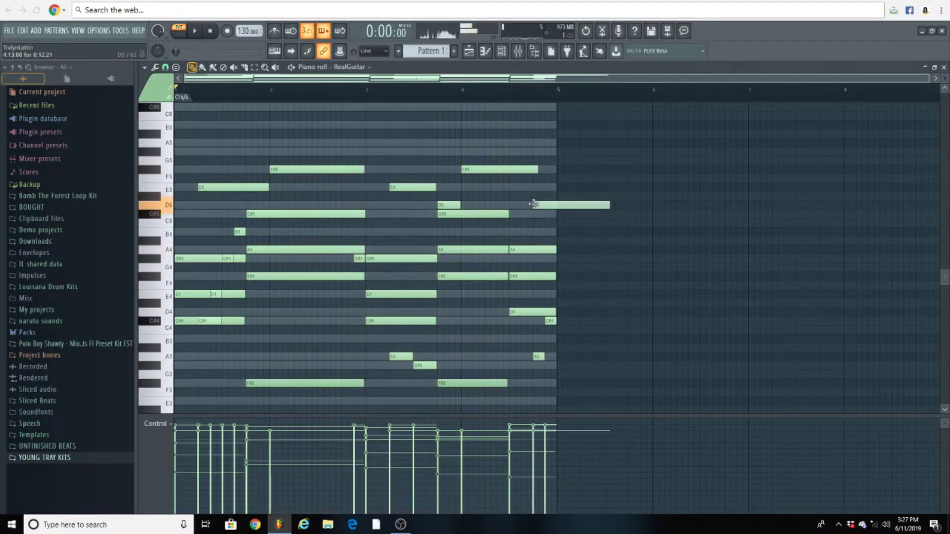
{"action": "left_click_drag", "start_coordinate": [609, 206], "coordinate": [557, 206]}
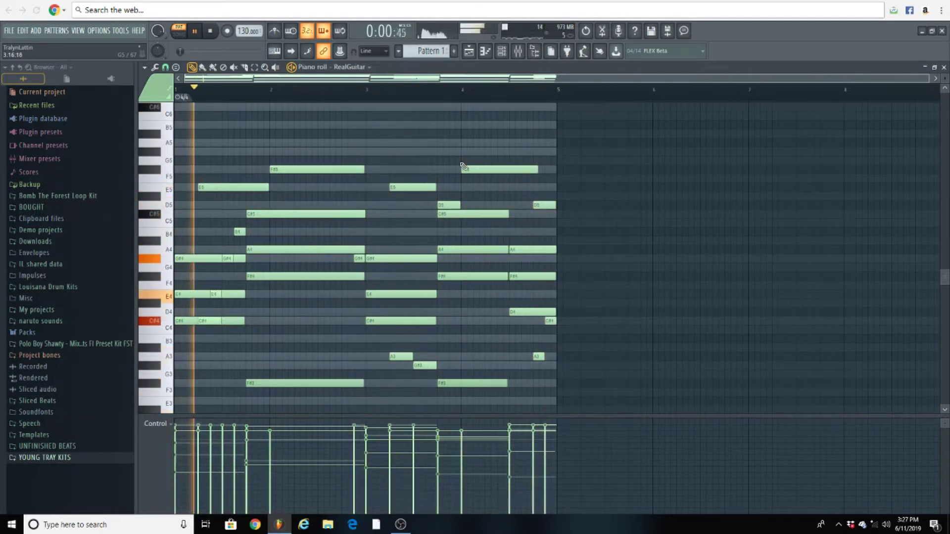
{"action": "scroll", "coordinate": [493, 191], "scroll_direction": "down", "scroll_amount": 2}
{"action": "key", "text": "space"}
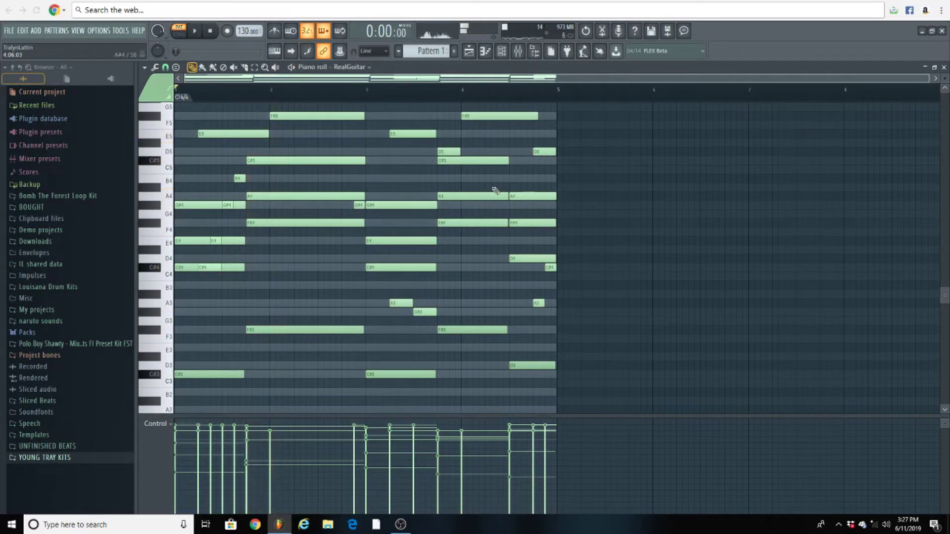
{"action": "scroll", "coordinate": [450, 171], "scroll_direction": "up", "scroll_amount": 2}
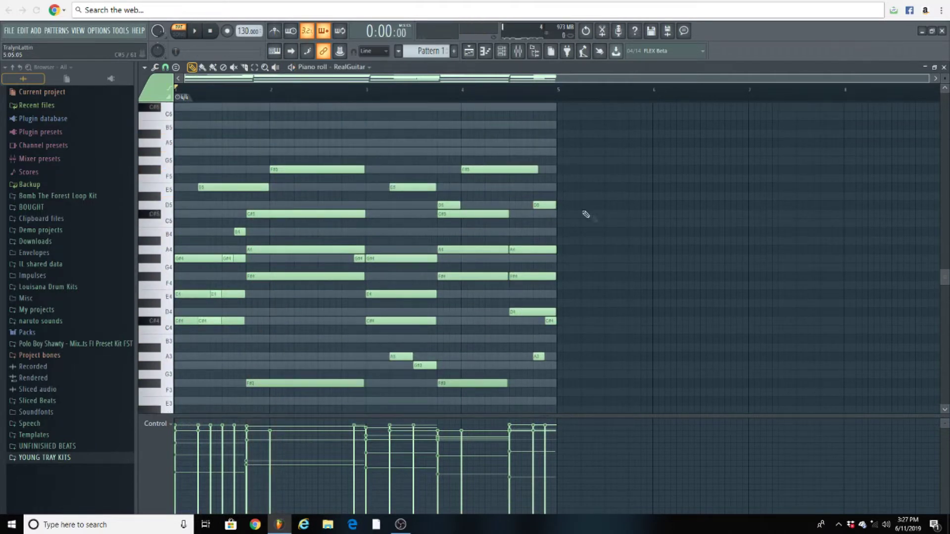
Step: Switch to the EightyEight 2 piano roll and place an F#4, A4, C#5 chord at bar 1 and an E4, G#4, B4 chord at mid bar 2
{"action": "left_click", "coordinate": [507, 57]}
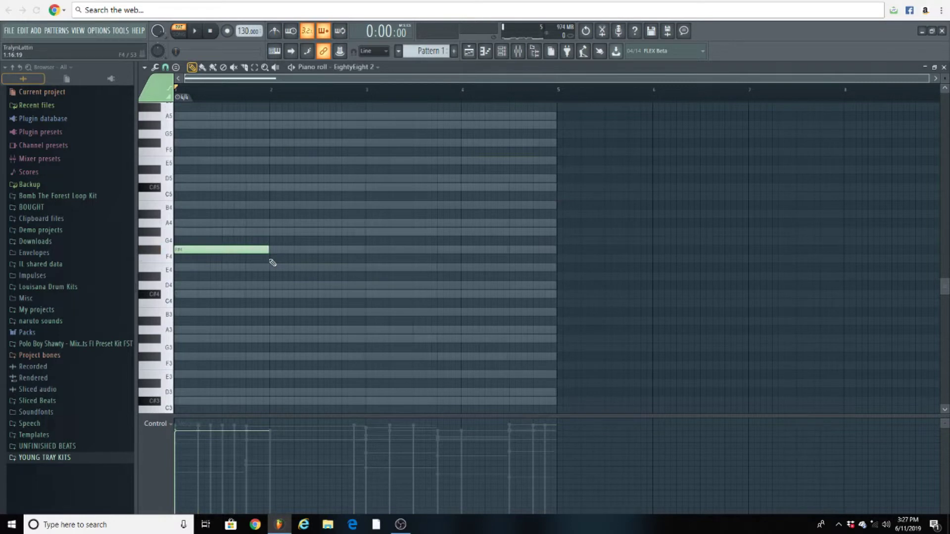
{"action": "key", "text": "space"}
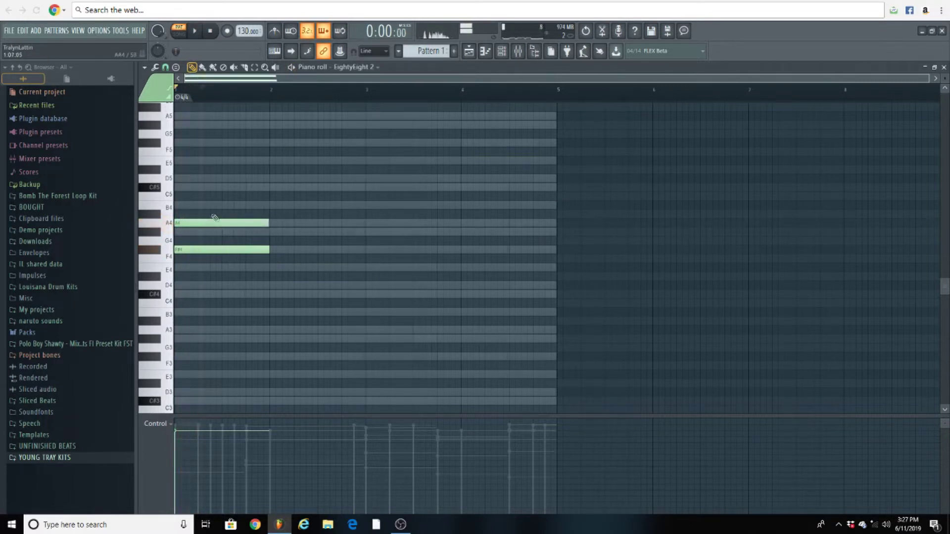
{"action": "key", "text": "space"}
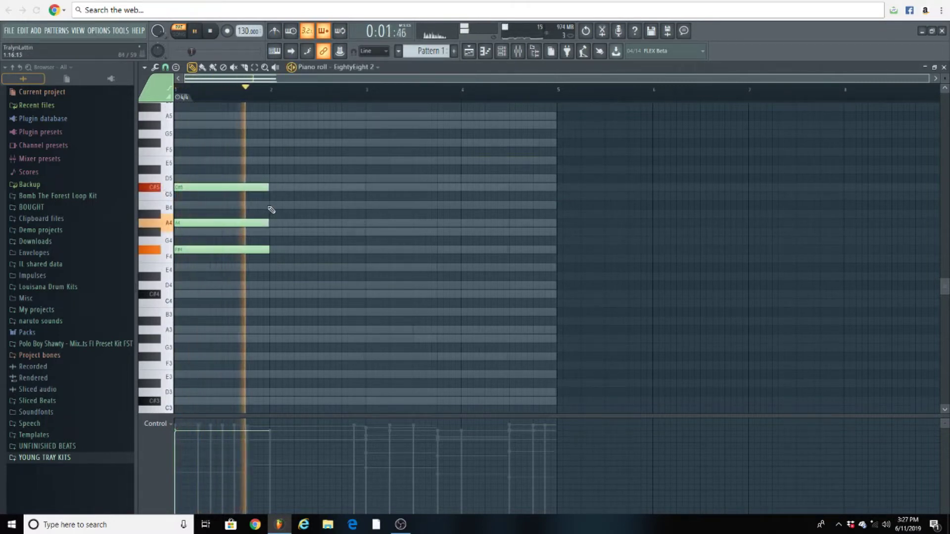
{"action": "key", "text": "space"}
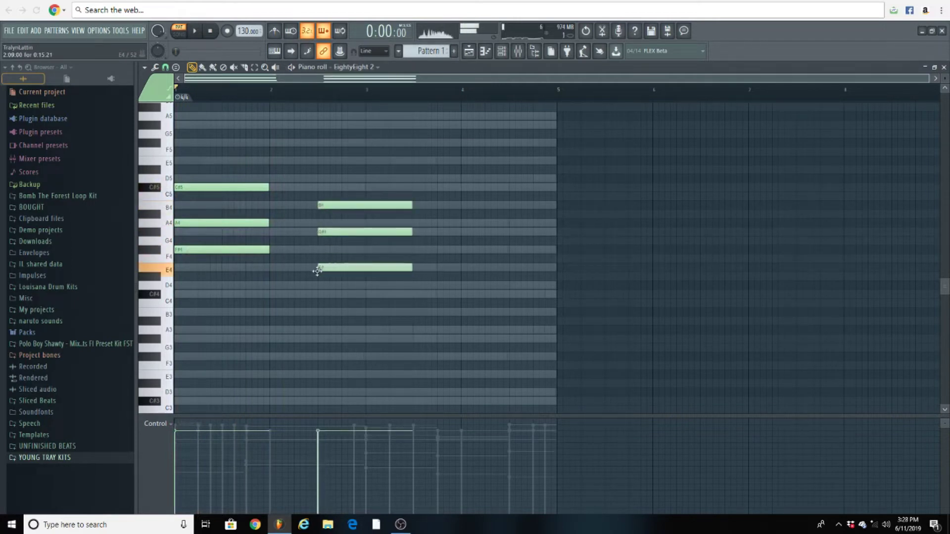
Step: Shorten the second chord to end at bar 3 and extend the first chord to meet it
{"action": "left_click_drag", "start_coordinate": [374, 185], "coordinate": [416, 306]}
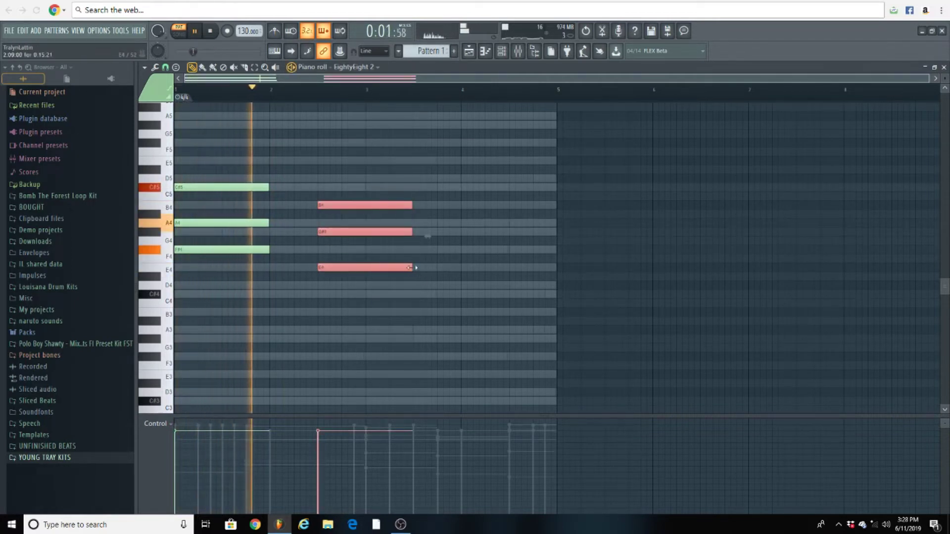
{"action": "left_click_drag", "start_coordinate": [414, 268], "coordinate": [367, 270]}
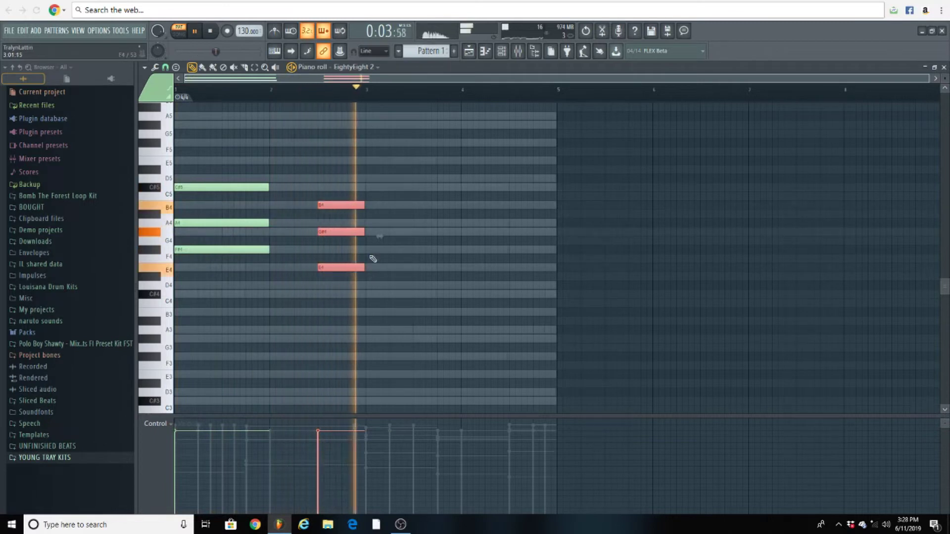
{"action": "left_click", "coordinate": [398, 261]}
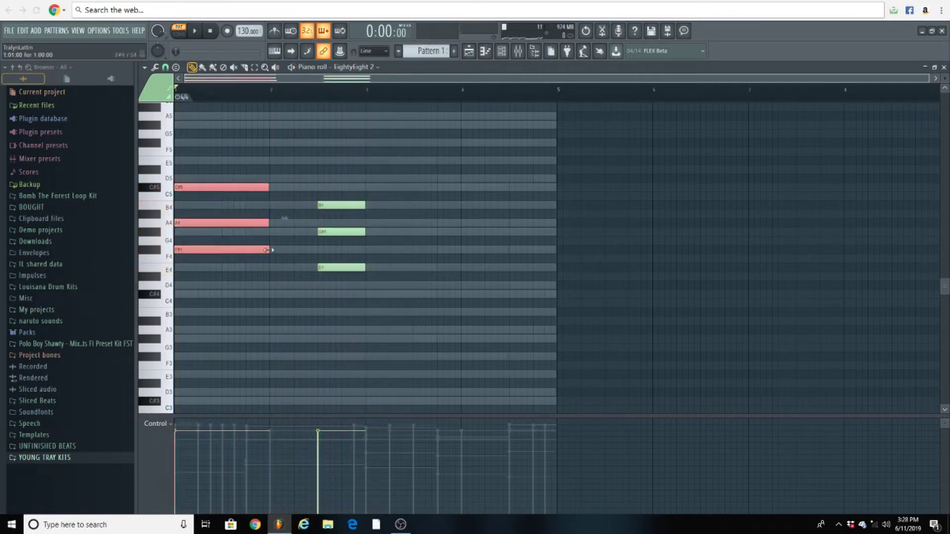
{"action": "left_click_drag", "start_coordinate": [267, 250], "coordinate": [317, 250]}
Step: Add a short F#4, A4, C#5 chord at bar 3, followed by an A4, C#5, E5 chord held until bar 4
{"action": "left_click", "coordinate": [409, 250]}
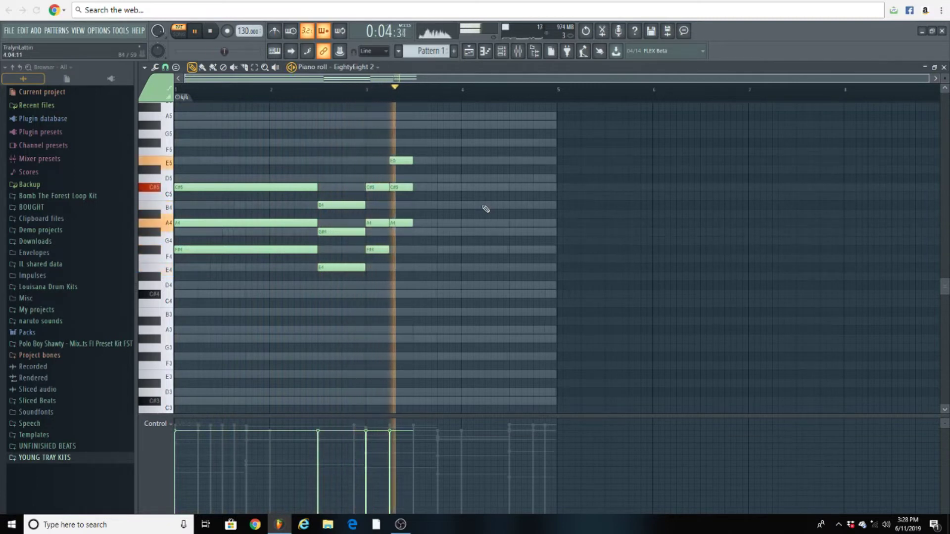
{"action": "key", "text": "space"}
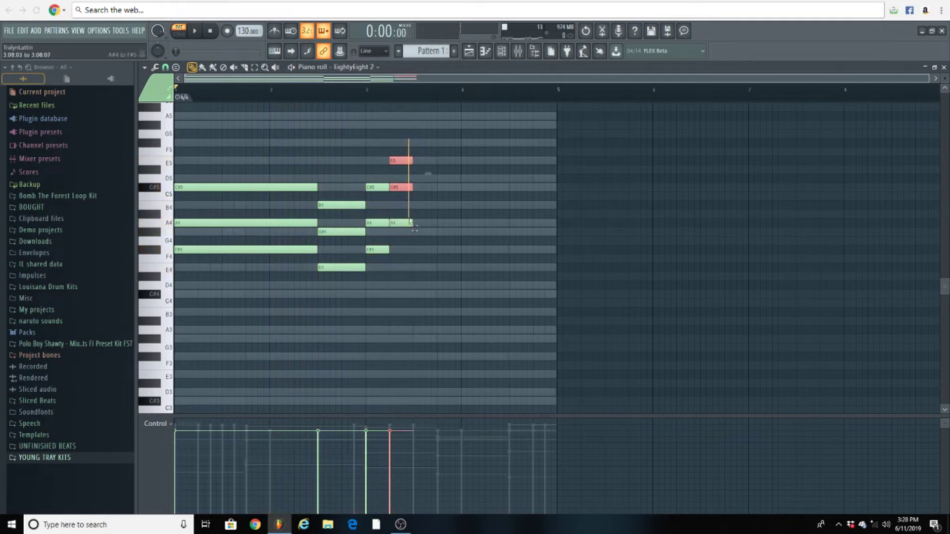
{"action": "left_click_drag", "start_coordinate": [409, 223], "coordinate": [460, 223]}
{"action": "left_click", "coordinate": [482, 239]}
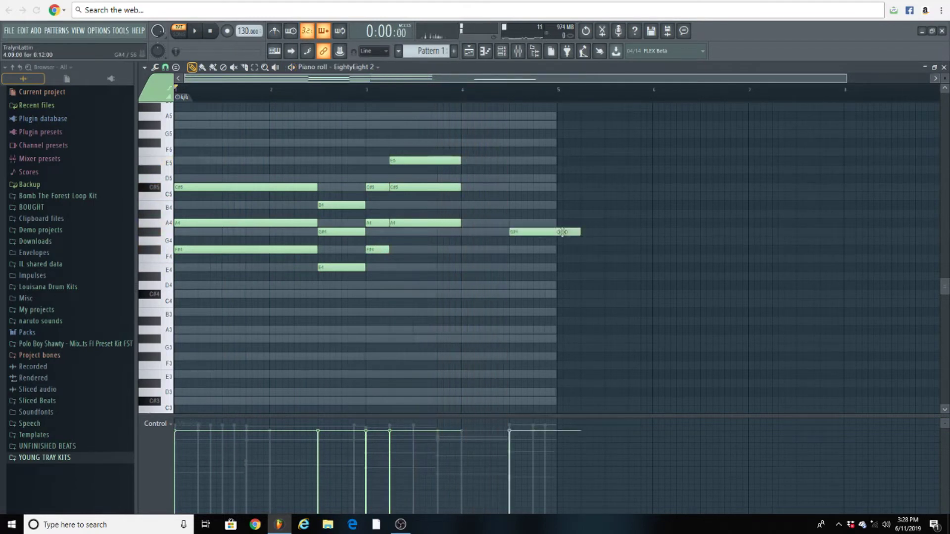
Step: Add a closing G#4, B4, D5 chord in the second half of bar 4 and extend the preceding chord to meet it
{"action": "left_click_drag", "start_coordinate": [580, 234], "coordinate": [556, 233]}
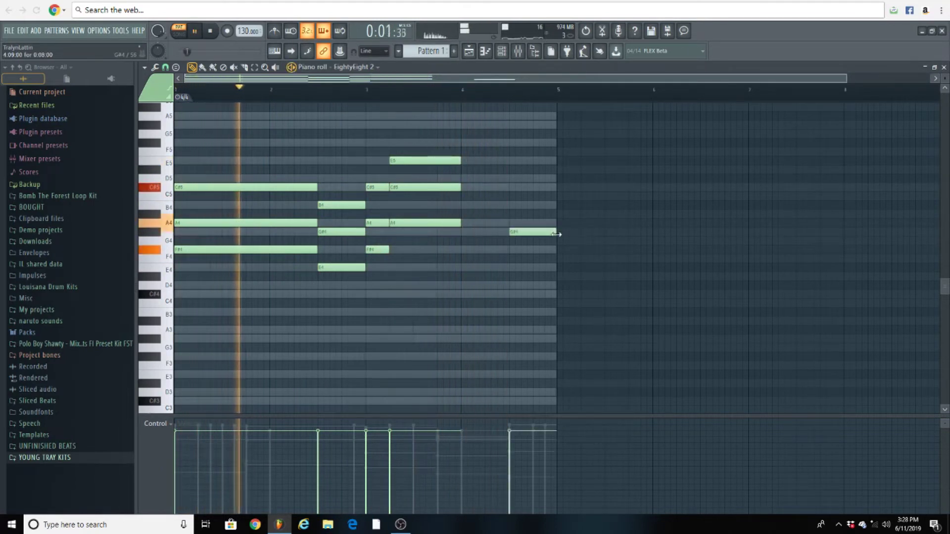
{"action": "left_click", "coordinate": [516, 204]}
{"action": "left_click", "coordinate": [514, 196]}
{"action": "right_click", "coordinate": [526, 206]}
{"action": "left_click", "coordinate": [513, 205]}
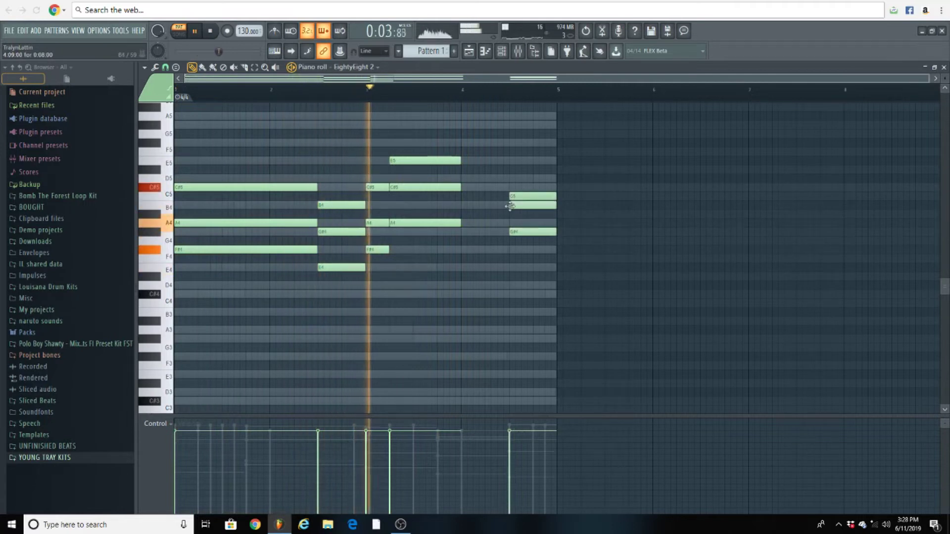
{"action": "left_click_drag", "start_coordinate": [518, 196], "coordinate": [519, 177]}
{"action": "left_click_drag", "start_coordinate": [439, 145], "coordinate": [503, 232]}
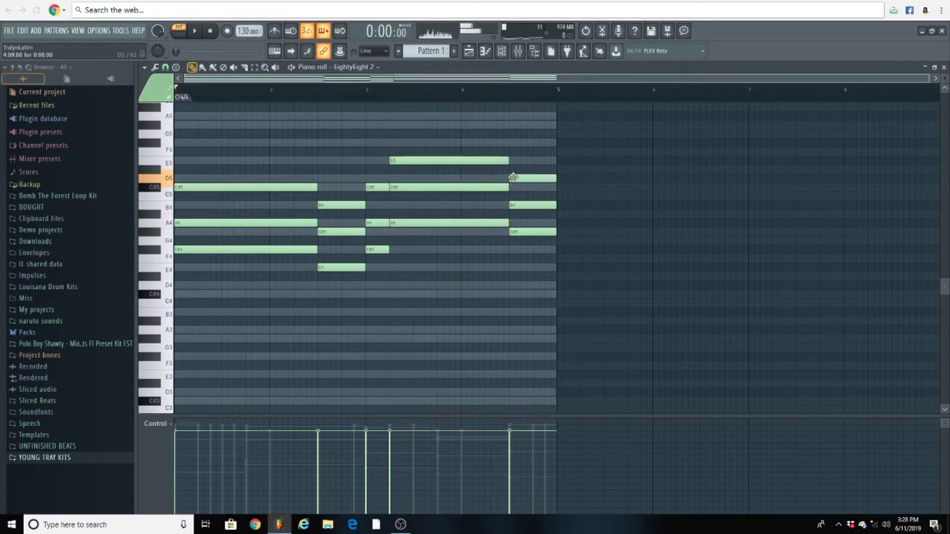
Step: Audition the pattern and revise the closing chord to G#4, C#5 and E5
{"action": "key", "text": "space"}
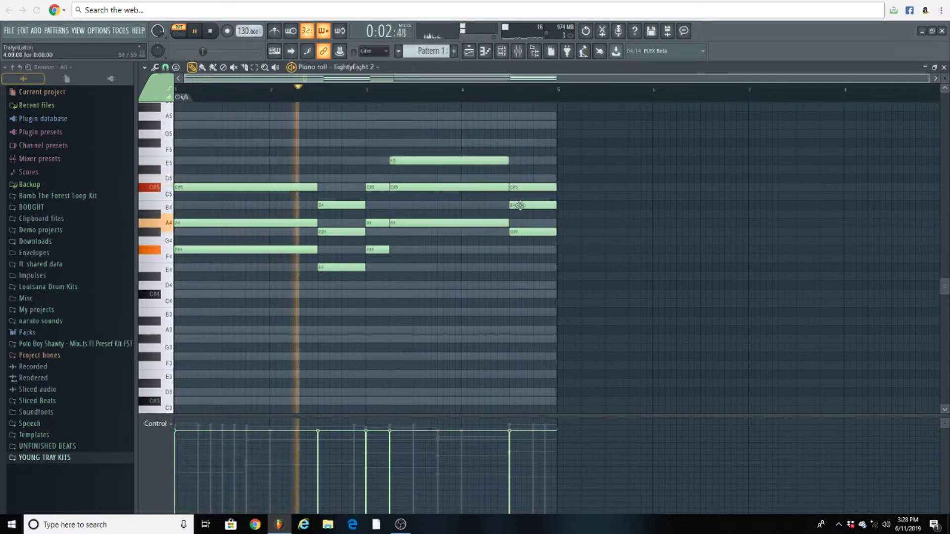
{"action": "key", "text": "space"}
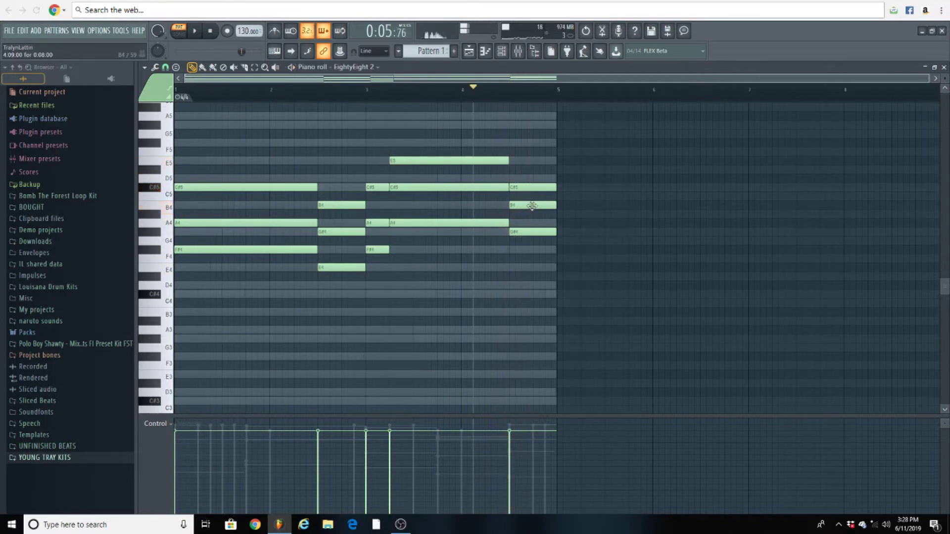
{"action": "key", "text": "space"}
{"action": "left_click_drag", "start_coordinate": [526, 252], "coordinate": [530, 158]}
{"action": "key", "text": "space"}
{"action": "key", "text": "space"}
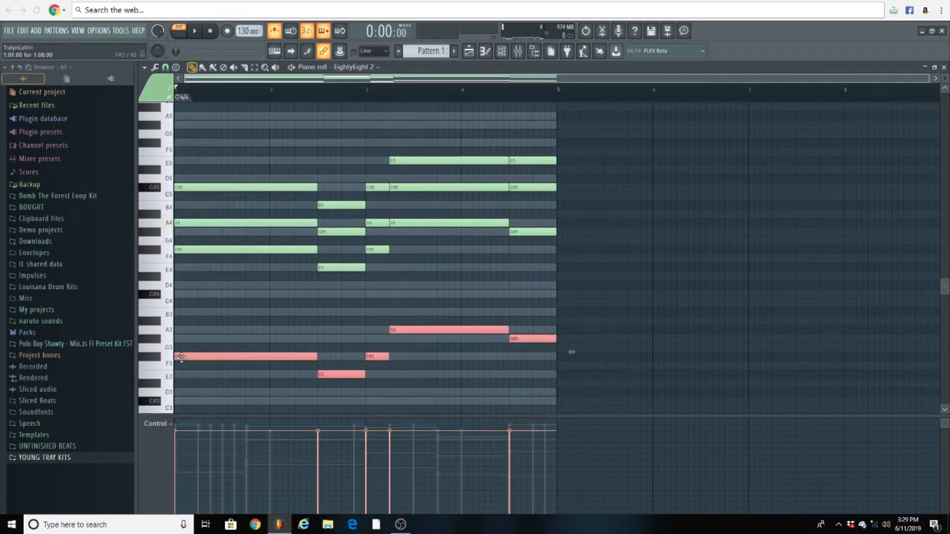
Step: Duplicate the chords' lowest notes one and two octaves down as bass lines, and play the pattern
{"action": "key", "text": "ctrl+v"}
{"action": "key", "text": "ctrl+Down"}
{"action": "key", "text": "space"}
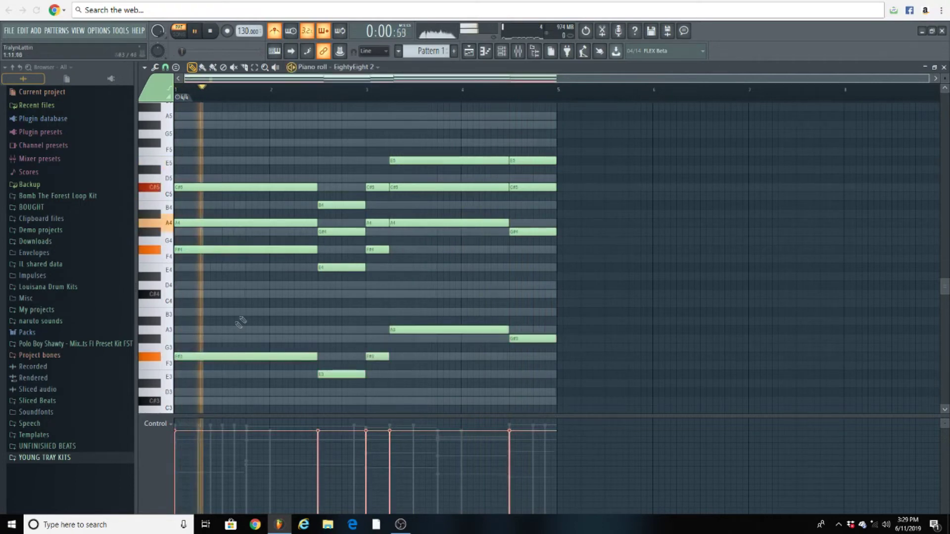
{"action": "scroll", "coordinate": [277, 319], "scroll_direction": "down", "scroll_amount": 3}
{"action": "left_click", "coordinate": [352, 314]}
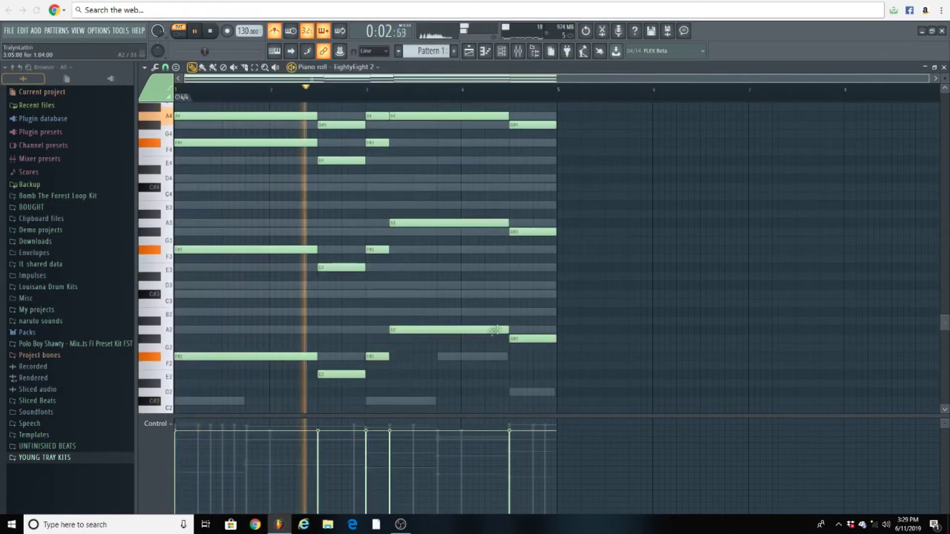
Step: Lower the note velocities of the two bass lines, adjusting the upper line separately
{"action": "left_click_drag", "start_coordinate": [572, 201], "coordinate": [319, 358]}
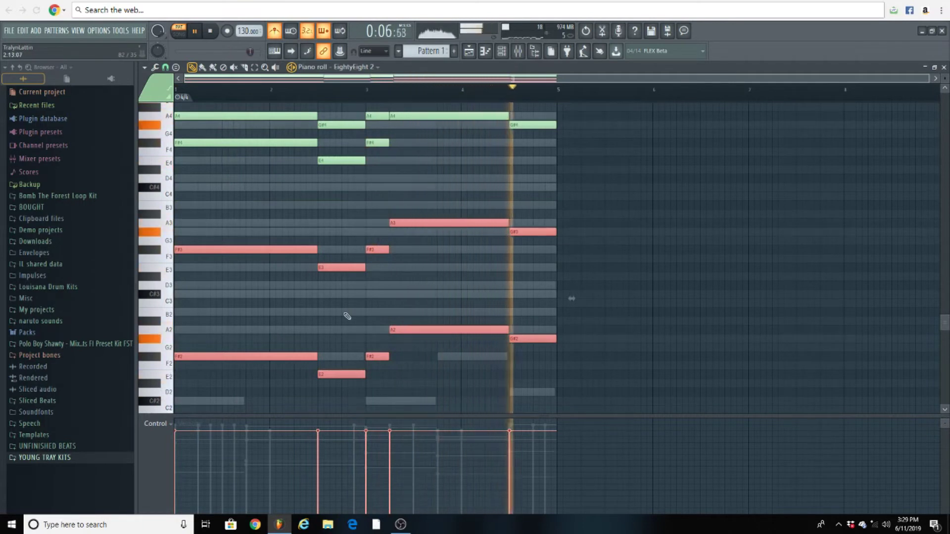
{"action": "key", "text": "space"}
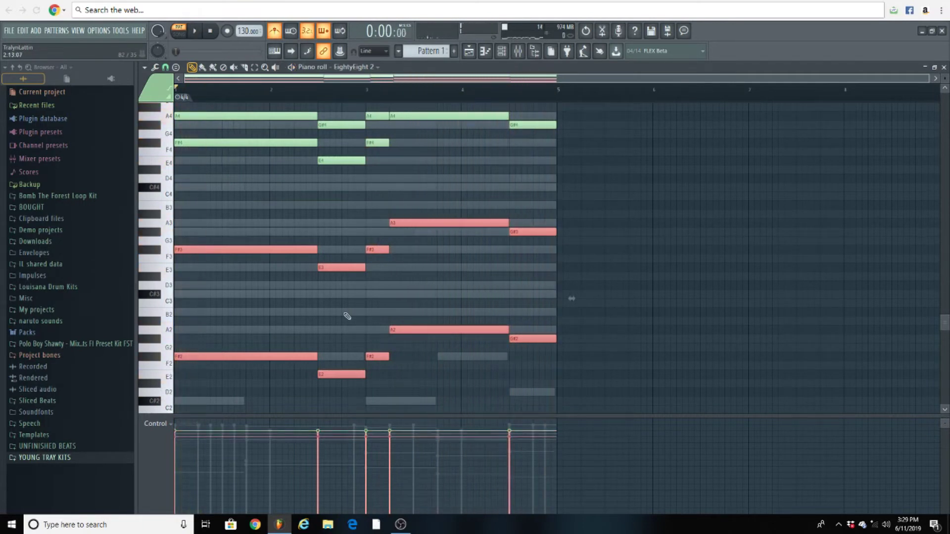
{"action": "left_click", "coordinate": [349, 316]}
{"action": "left_click_drag", "start_coordinate": [594, 200], "coordinate": [216, 283]}
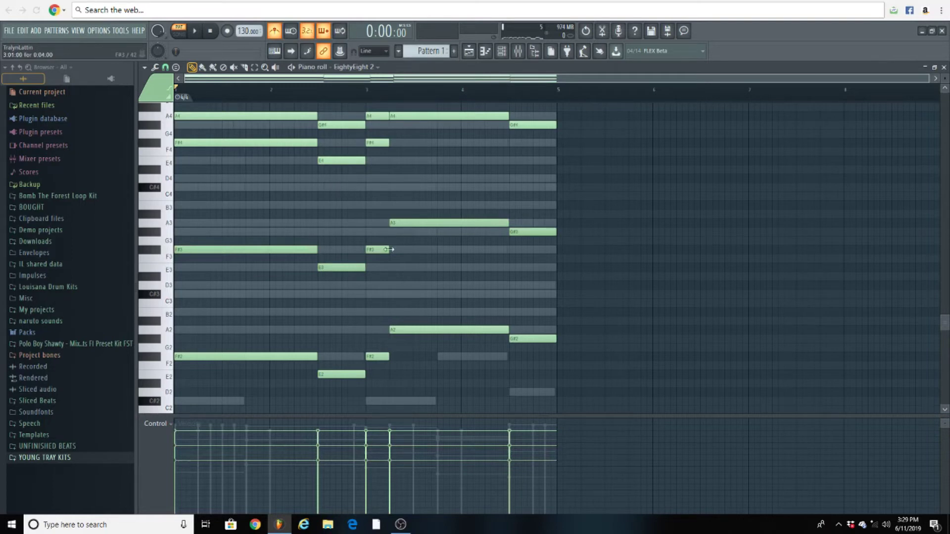
Step: Strum the EightyEight 2 chords and bass notes with the Strumizer's current settings, and randomize the notes' levels
{"action": "key", "text": "alt+s"}
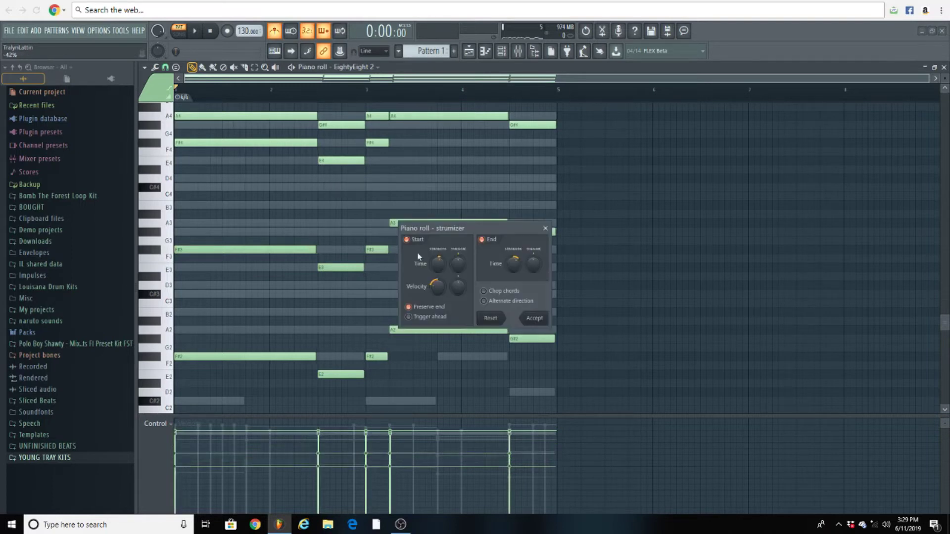
{"action": "left_click", "coordinate": [536, 319]}
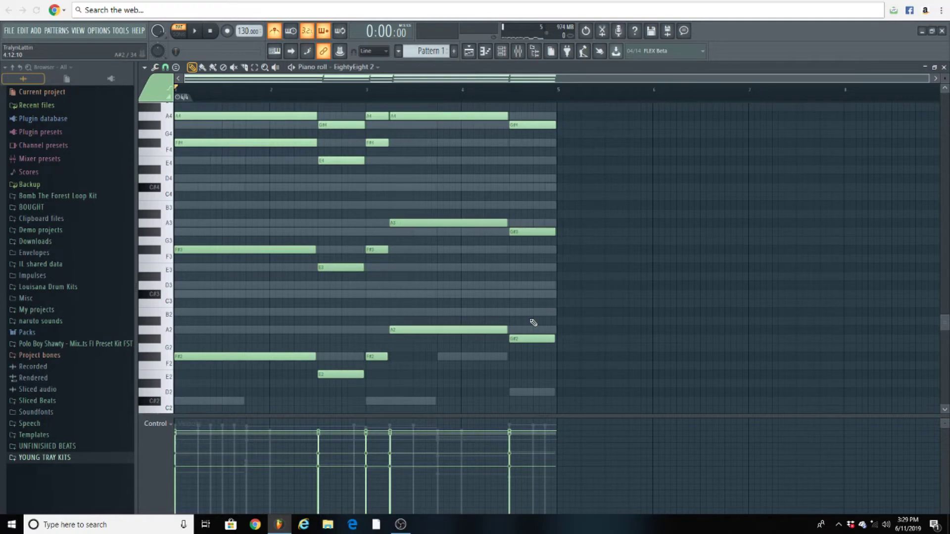
{"action": "key", "text": "alt+r"}
{"action": "left_click", "coordinate": [728, 386]}
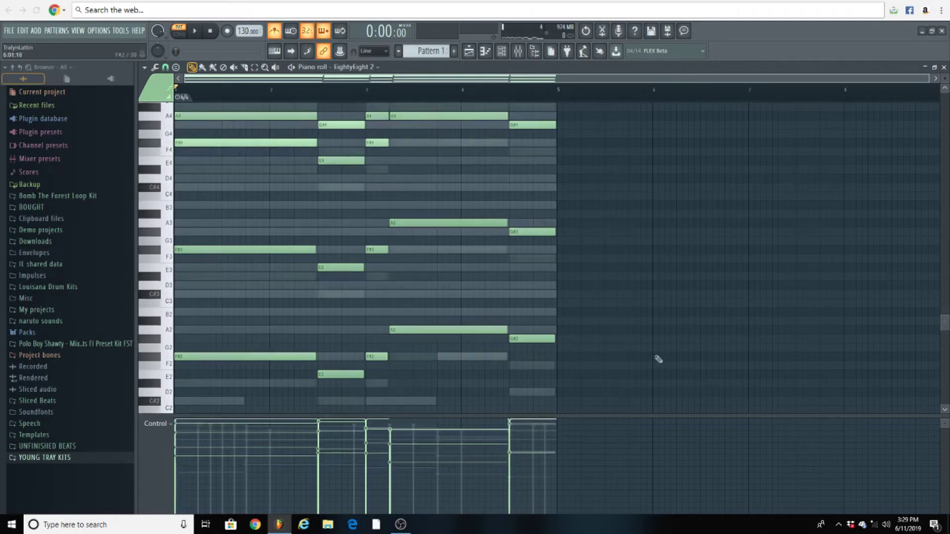
{"action": "scroll", "coordinate": [638, 307], "scroll_direction": "up", "scroll_amount": 5}
{"action": "left_click_drag", "start_coordinate": [600, 238], "coordinate": [140, 439]}
{"action": "scroll", "coordinate": [388, 350], "scroll_direction": "down", "scroll_amount": 4}
{"action": "left_click", "coordinate": [390, 290], "text": "ctrl"}
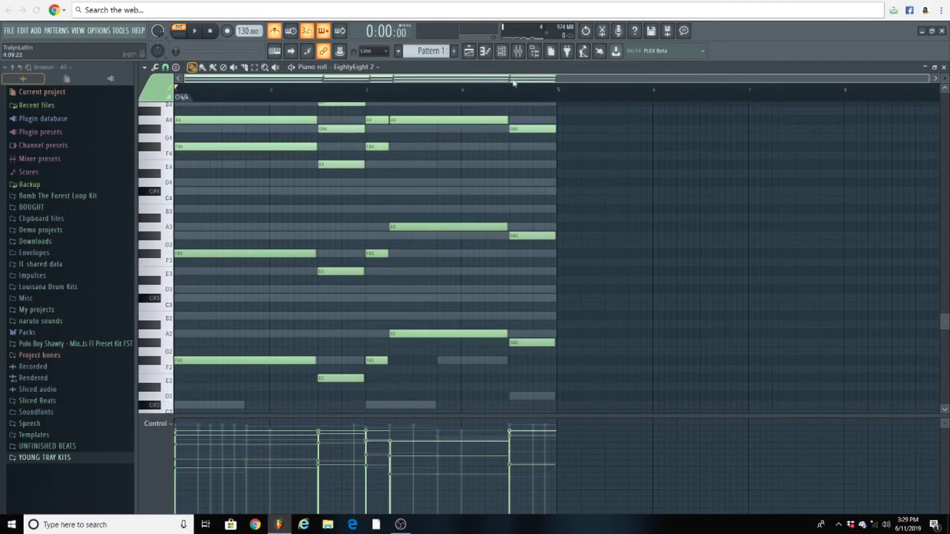
Step: Copy the EightyEight 2 chords and bass notes into the RealGuitar #2 channel and play the pattern
{"action": "left_click", "coordinate": [510, 57]}
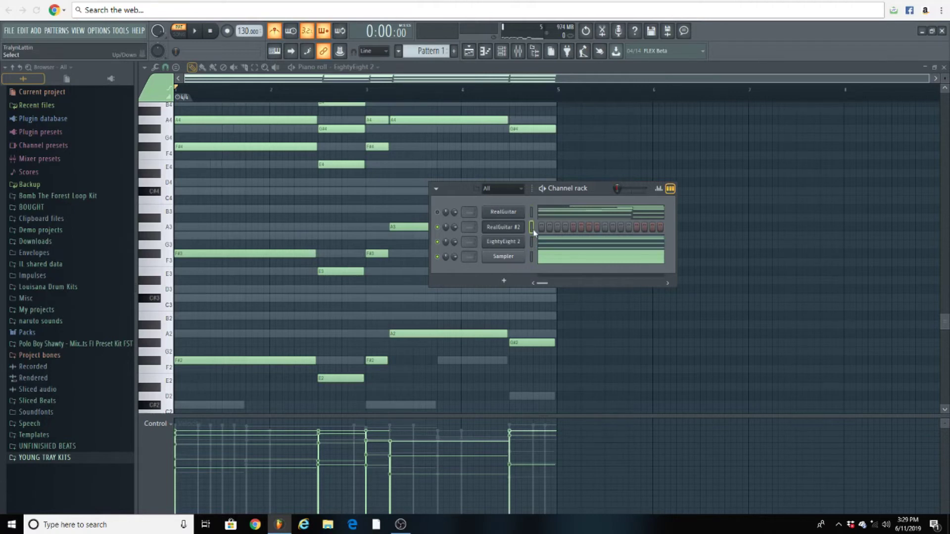
{"action": "left_click", "coordinate": [568, 228]}
{"action": "scroll", "coordinate": [421, 186], "scroll_direction": "up", "scroll_amount": 3}
{"action": "key", "text": "space"}
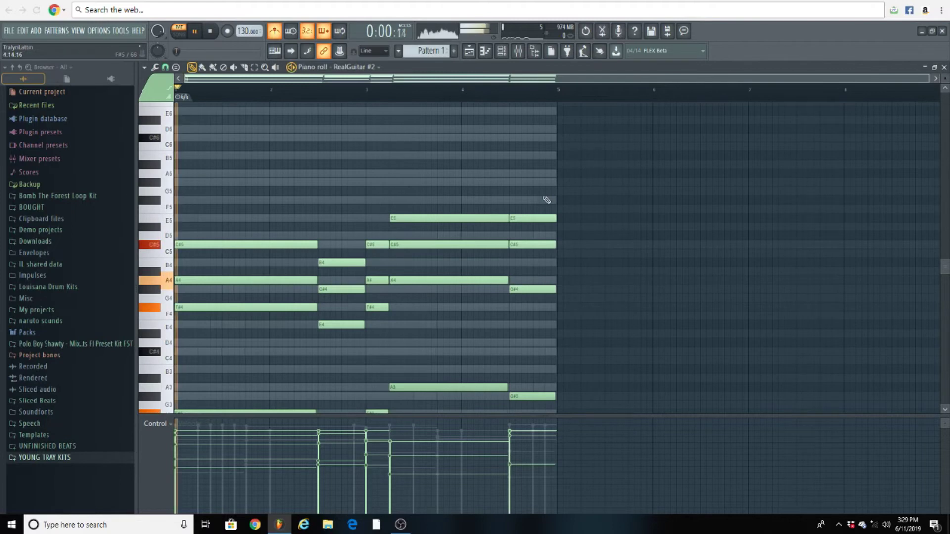
{"action": "scroll", "coordinate": [424, 144], "scroll_direction": "down", "scroll_amount": 2}
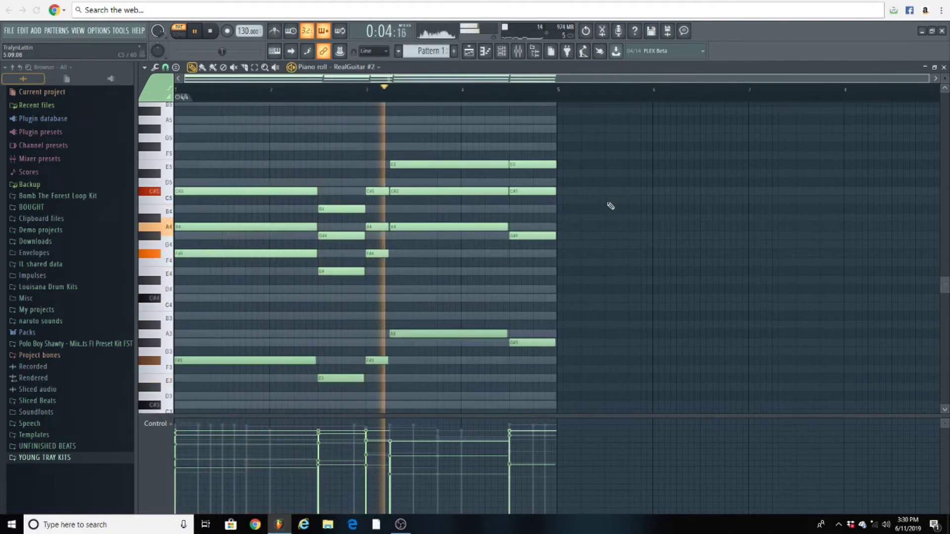
{"action": "scroll", "coordinate": [610, 206], "scroll_direction": "down", "scroll_amount": 3}
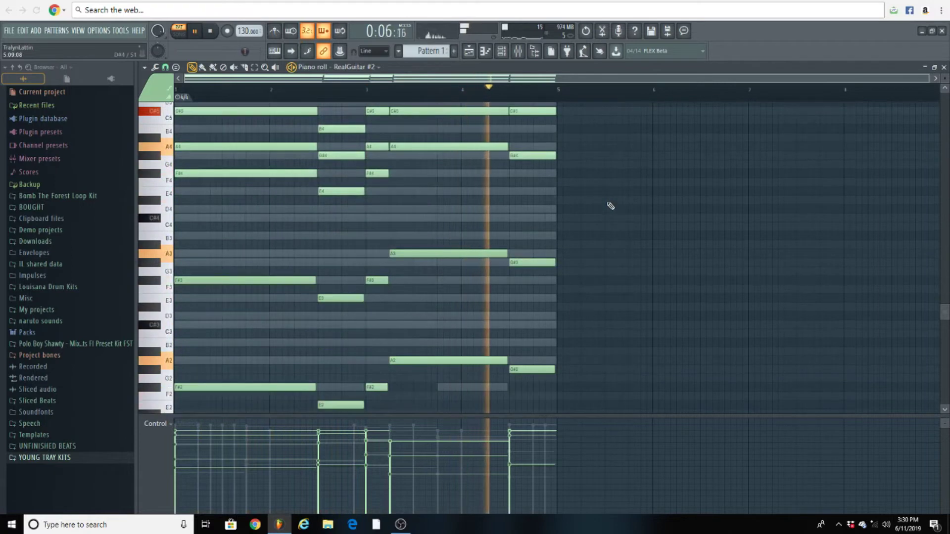
Step: Add a RealGuitar #2 melody with C#5, F#5, E5 and B4 in bar 1, B4 in bar 2, and E5, F#5, C#5 in bar 4
{"action": "scroll", "coordinate": [610, 206], "scroll_direction": "up", "scroll_amount": 6}
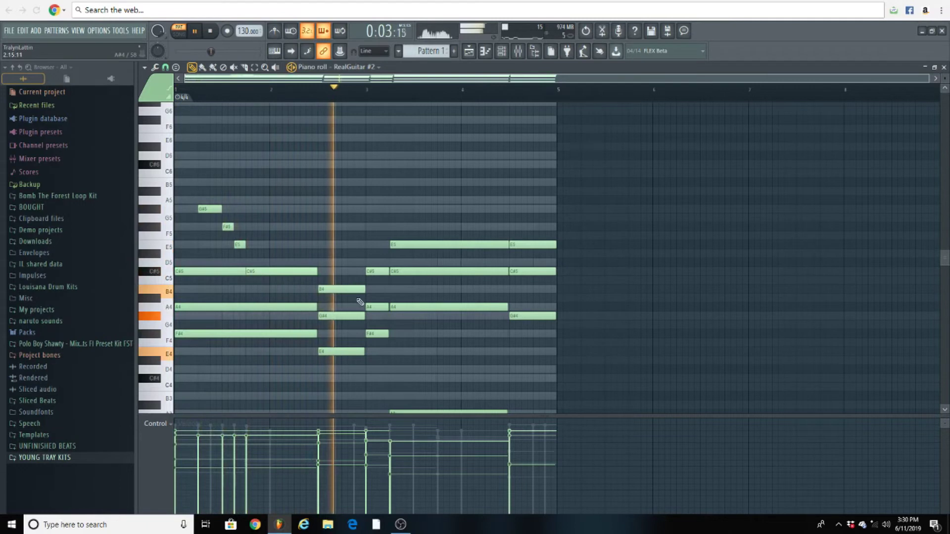
{"action": "left_click_drag", "start_coordinate": [412, 290], "coordinate": [357, 317]}
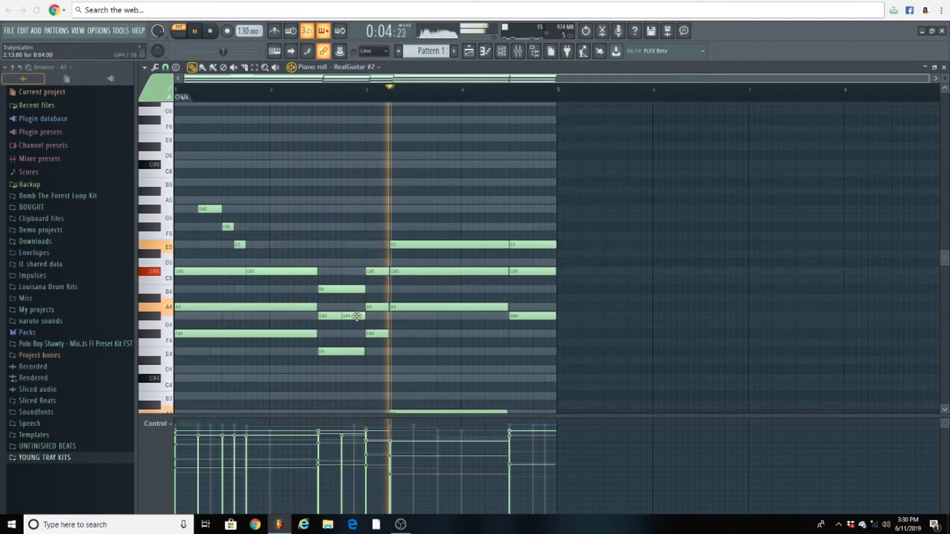
{"action": "key", "text": "space"}
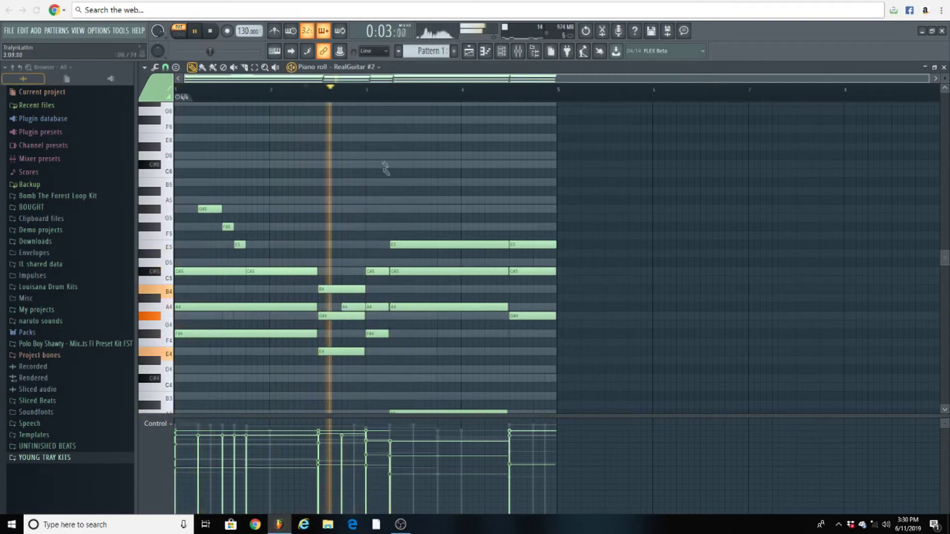
{"action": "left_click_drag", "start_coordinate": [363, 307], "coordinate": [355, 288]}
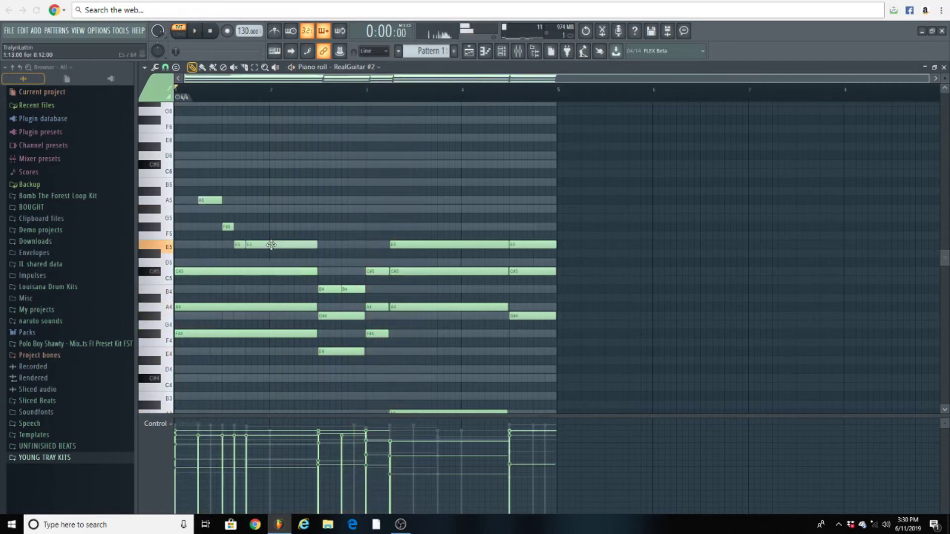
{"action": "left_click_drag", "start_coordinate": [271, 290], "coordinate": [272, 289]}
Step: Play the pattern and review the RealGuitar #2 melody, chords and bass notes together
{"action": "key", "text": "space"}
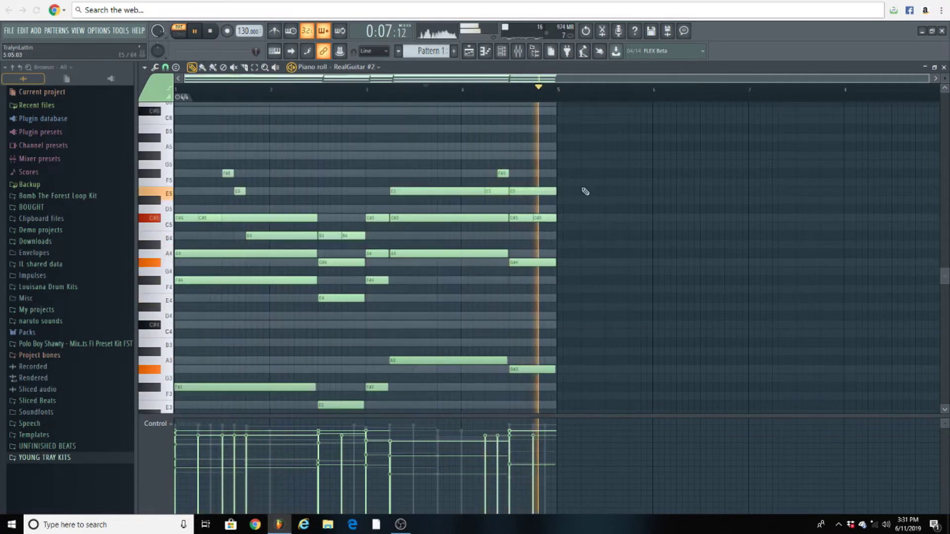
{"action": "scroll", "coordinate": [472, 162], "scroll_direction": "down", "scroll_amount": 1}
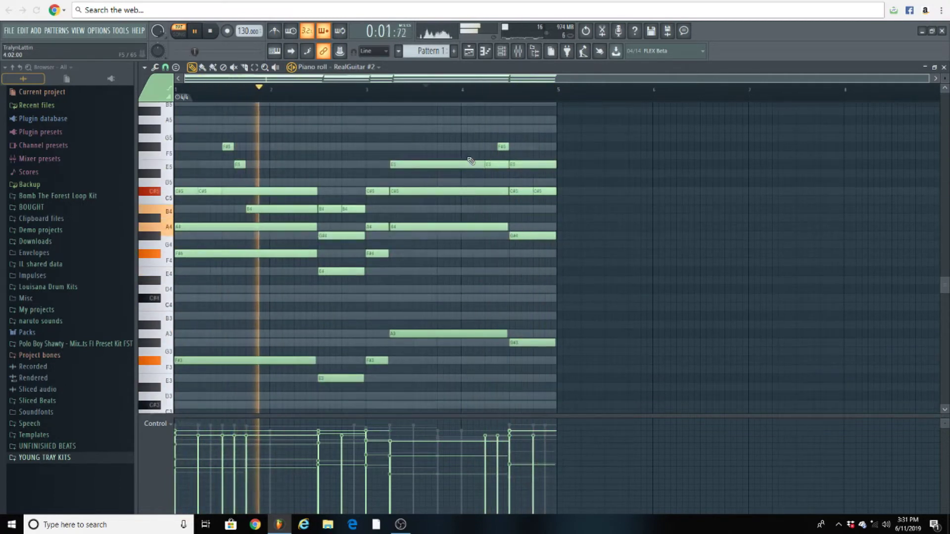
{"action": "scroll", "coordinate": [470, 161], "scroll_direction": "down", "scroll_amount": 2}
{"action": "scroll", "coordinate": [495, 168], "scroll_direction": "down", "scroll_amount": 3}
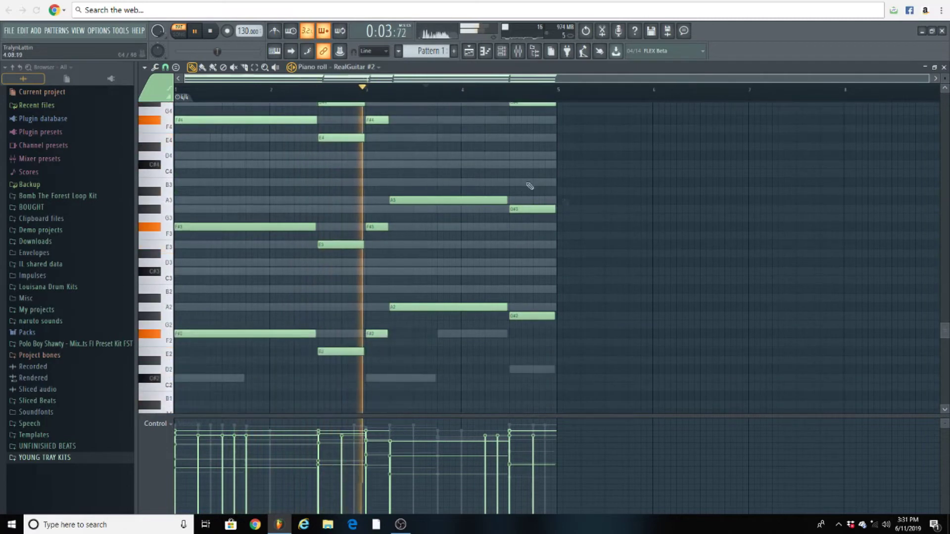
{"action": "key", "text": "space"}
{"action": "scroll", "coordinate": [599, 219], "scroll_direction": "up", "scroll_amount": 4}
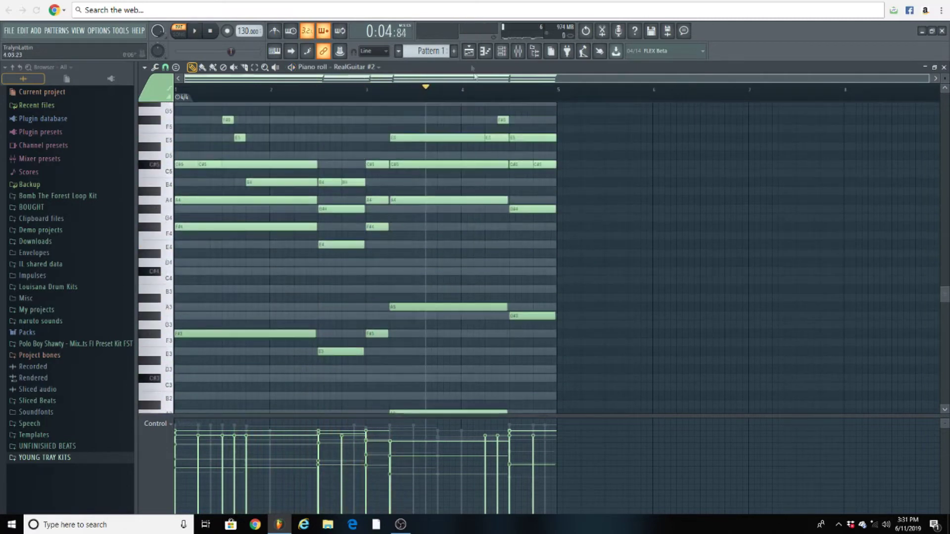
Step: Solo the RealGuitar channel, check the EightyEight 2 notes, and audition the first RealGuitar part
{"action": "left_click", "coordinate": [501, 55]}
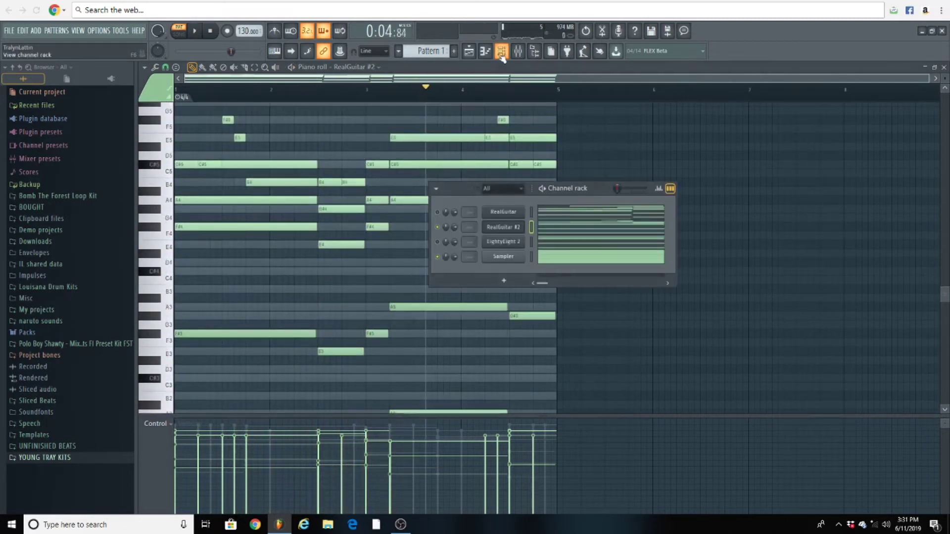
{"action": "right_click", "coordinate": [438, 214]}
{"action": "left_click", "coordinate": [475, 221]}
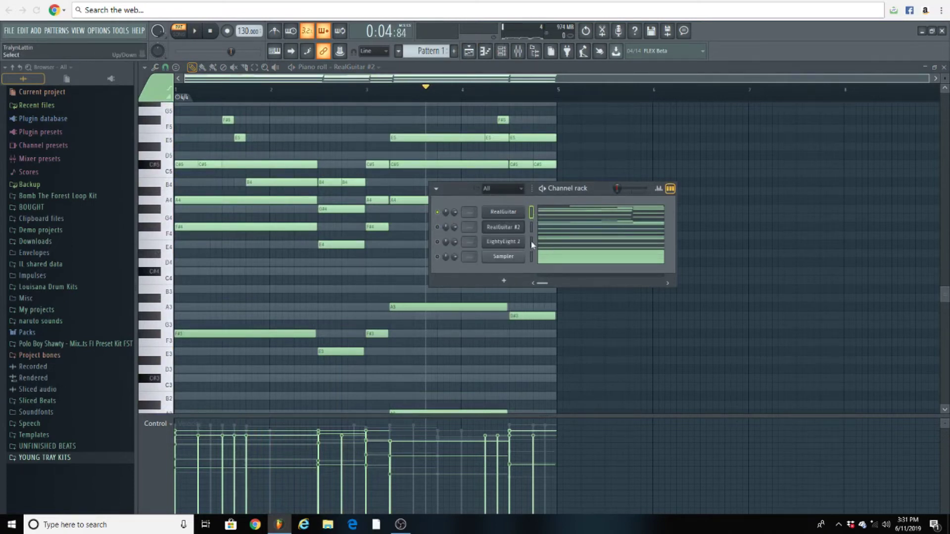
{"action": "left_click", "coordinate": [546, 244]}
{"action": "scroll", "coordinate": [352, 151], "scroll_direction": "up", "scroll_amount": 3}
{"action": "scroll", "coordinate": [348, 213], "scroll_direction": "down", "scroll_amount": 2}
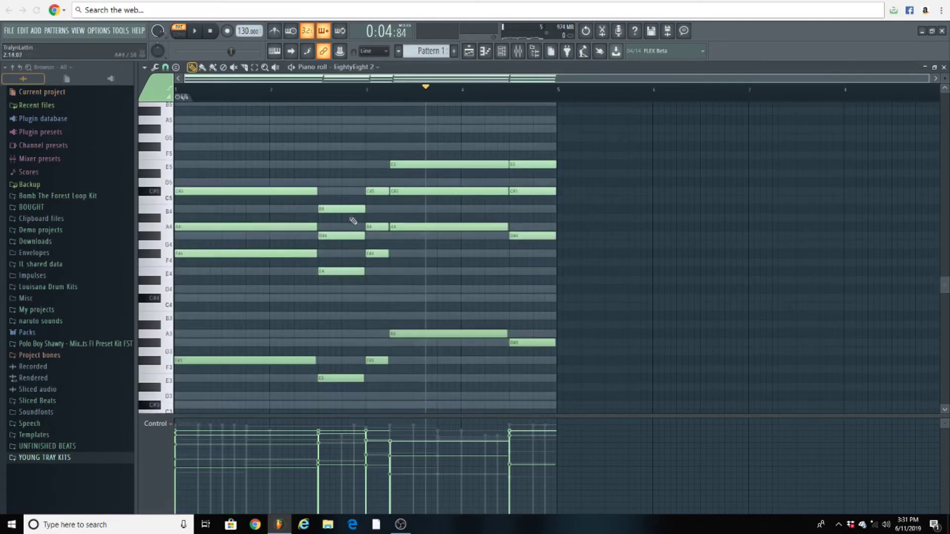
{"action": "left_click", "coordinate": [502, 56]}
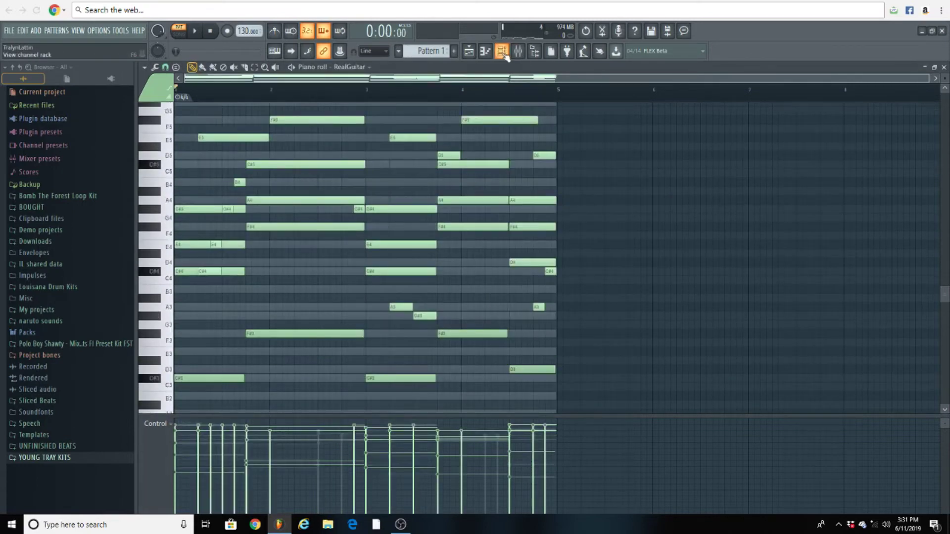
{"action": "key", "text": "space"}
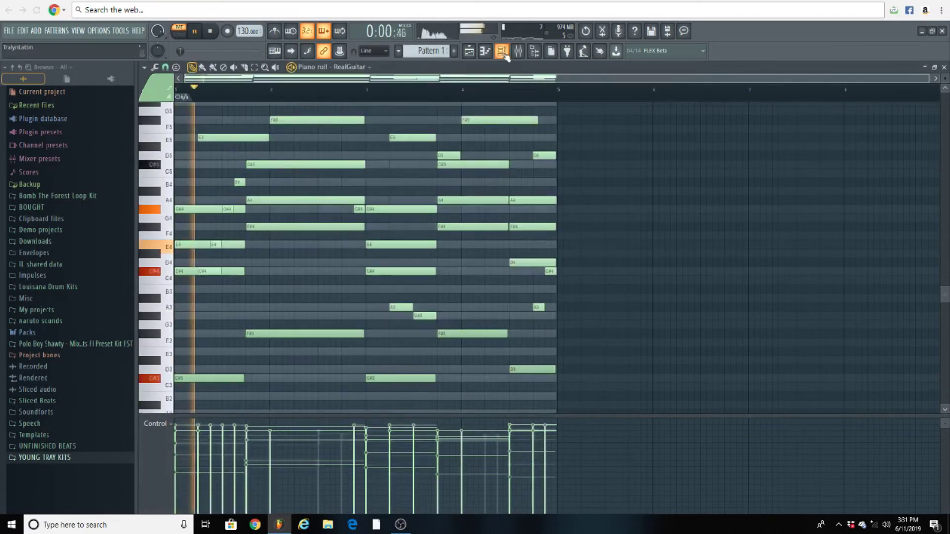
Step: Solo the RealGuitar #2 channel during playback and show its notes in the piano roll
{"action": "left_click", "coordinate": [503, 56]}
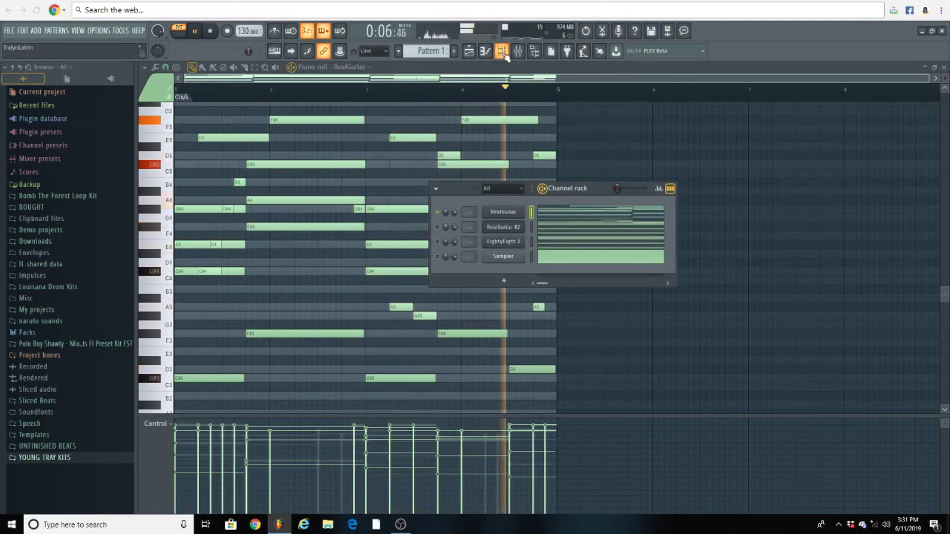
{"action": "right_click", "coordinate": [438, 228]}
{"action": "left_click", "coordinate": [444, 236]}
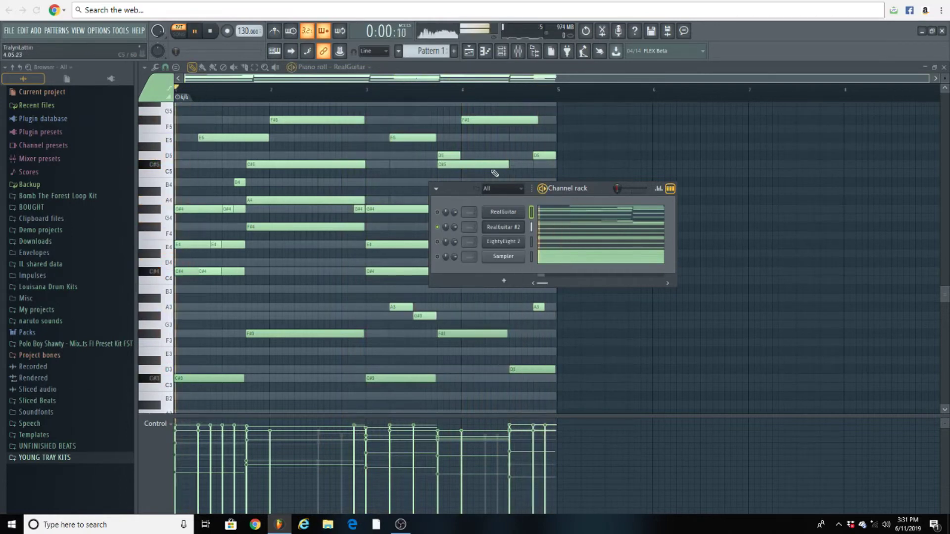
{"action": "left_click", "coordinate": [555, 224]}
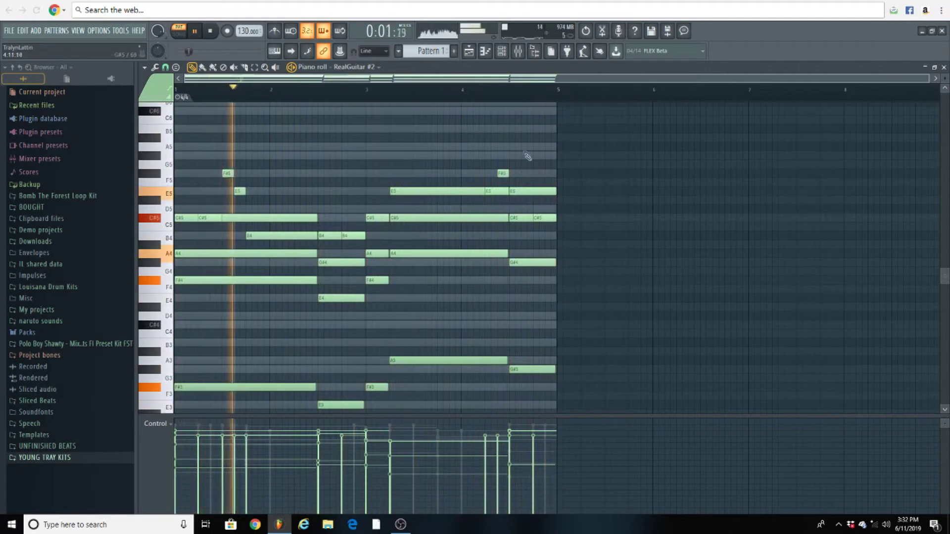
Step: Clone the RealGuitar #2 channel and open the EightyEight 2 piano roll for a new chord progression
{"action": "left_click", "coordinate": [502, 54]}
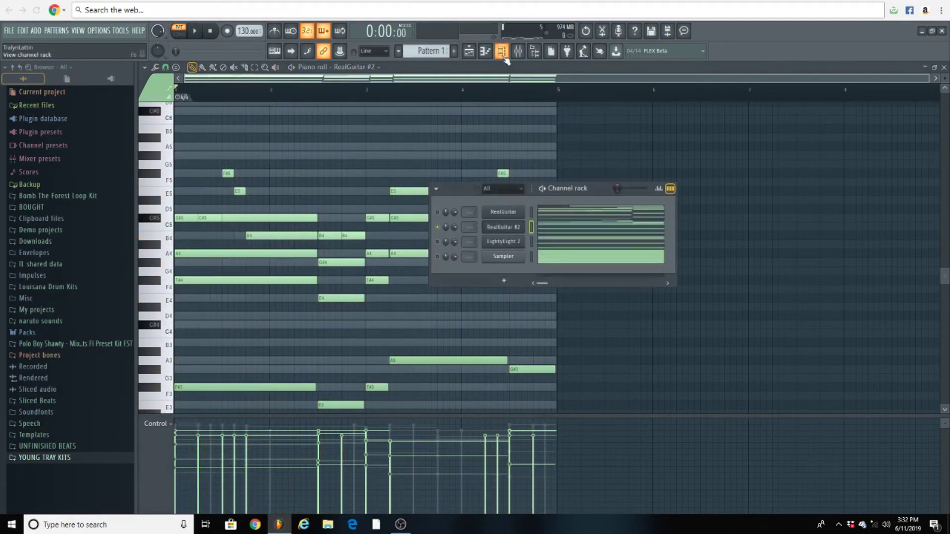
{"action": "right_click", "coordinate": [523, 225]}
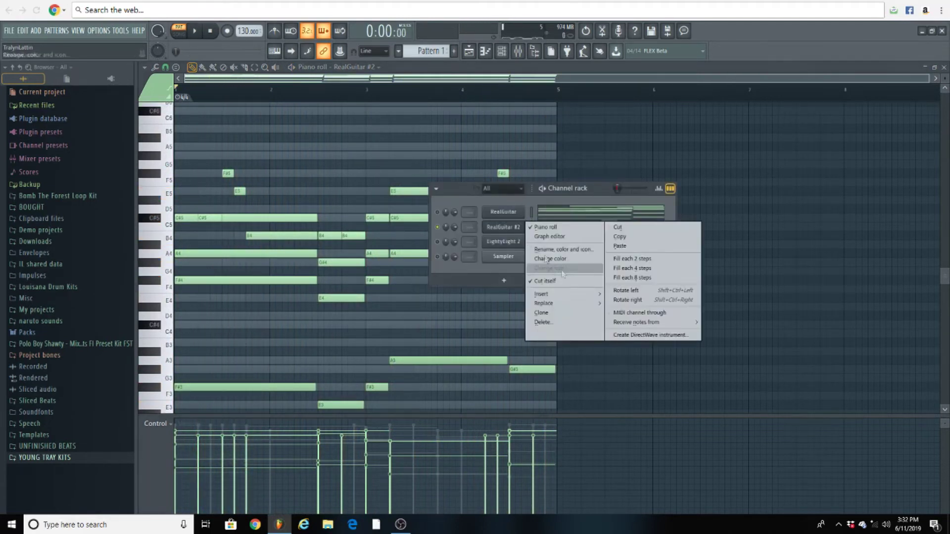
{"action": "left_click", "coordinate": [567, 312]}
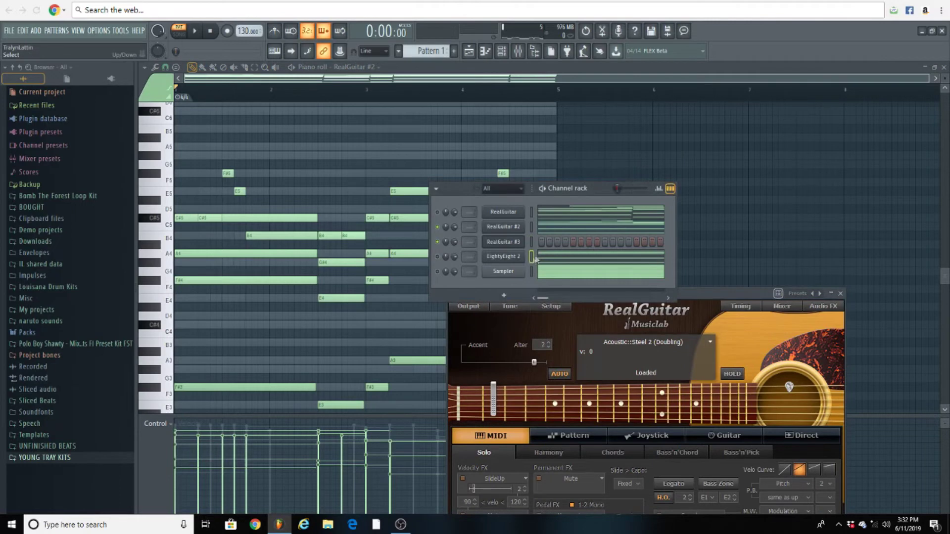
{"action": "left_click", "coordinate": [536, 258]}
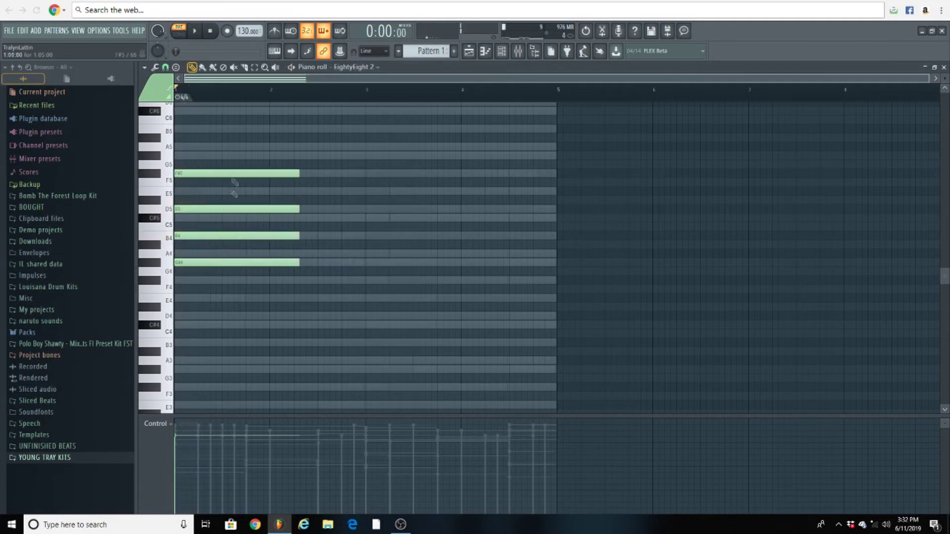
Step: Audition the opening EightyEight 2 chord and rework it into E4, G#4 and B4 from bar 1
{"action": "left_click_drag", "start_coordinate": [223, 176], "coordinate": [226, 191]}
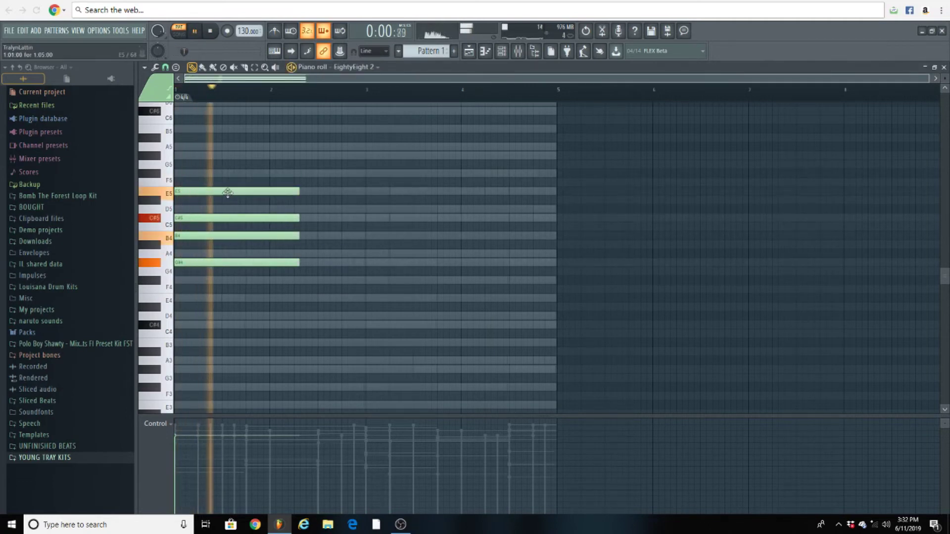
{"action": "key", "text": "space"}
{"action": "mouse_move", "coordinate": [298, 263]}
{"action": "left_mouse_down"}
{"action": "mouse_move", "coordinate": [253, 273]}
{"action": "mouse_move", "coordinate": [293, 274]}
{"action": "left_mouse_up"}
{"action": "key", "text": "space"}
{"action": "mouse_move", "coordinate": [308, 271]}
{"action": "left_mouse_down"}
{"action": "mouse_move", "coordinate": [295, 285]}
{"action": "mouse_move", "coordinate": [342, 276]}
{"action": "left_mouse_up"}
{"action": "key", "text": "space"}
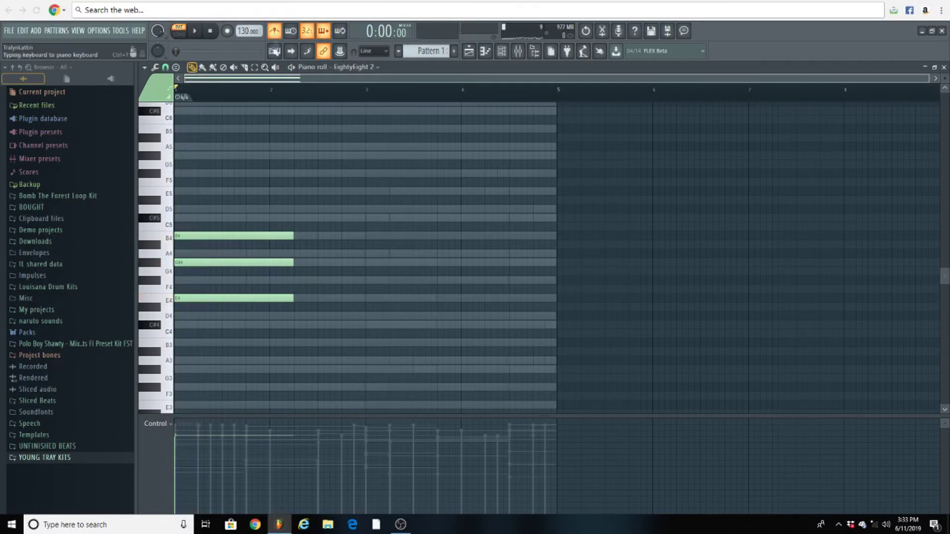
Step: Shorten the D4 note to end at bar 3 and build an F#4, A4 and C#5 chord from the start of bar 3
{"action": "key", "text": "space"}
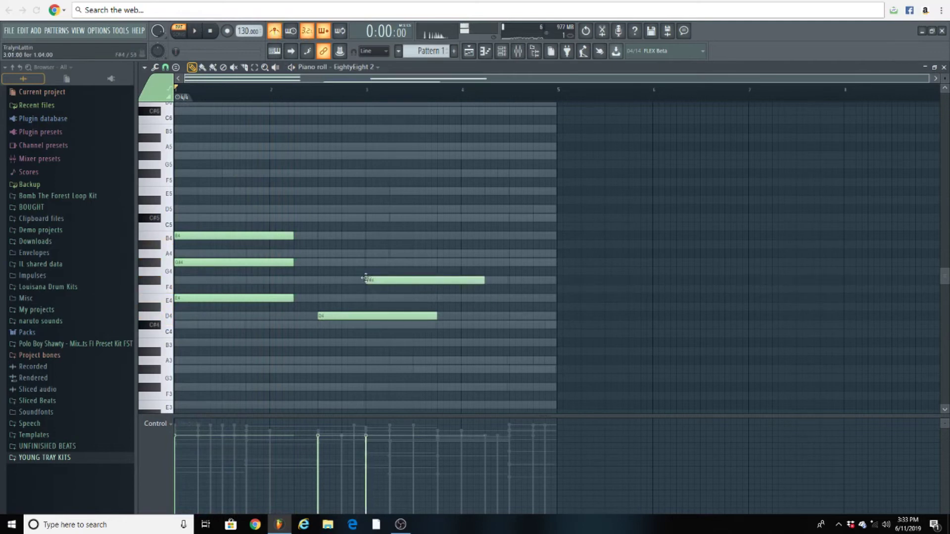
{"action": "left_click_drag", "start_coordinate": [437, 316], "coordinate": [365, 314]}
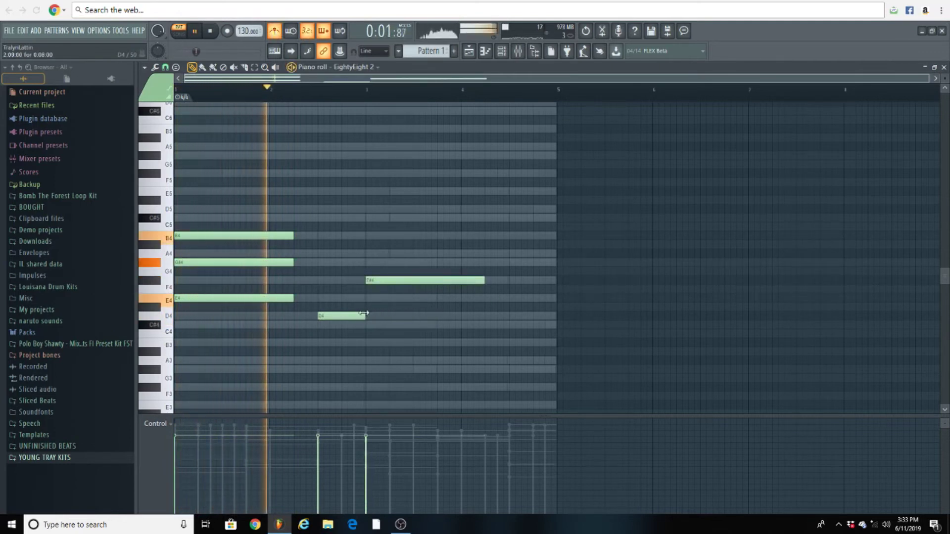
{"action": "left_click", "coordinate": [384, 254]}
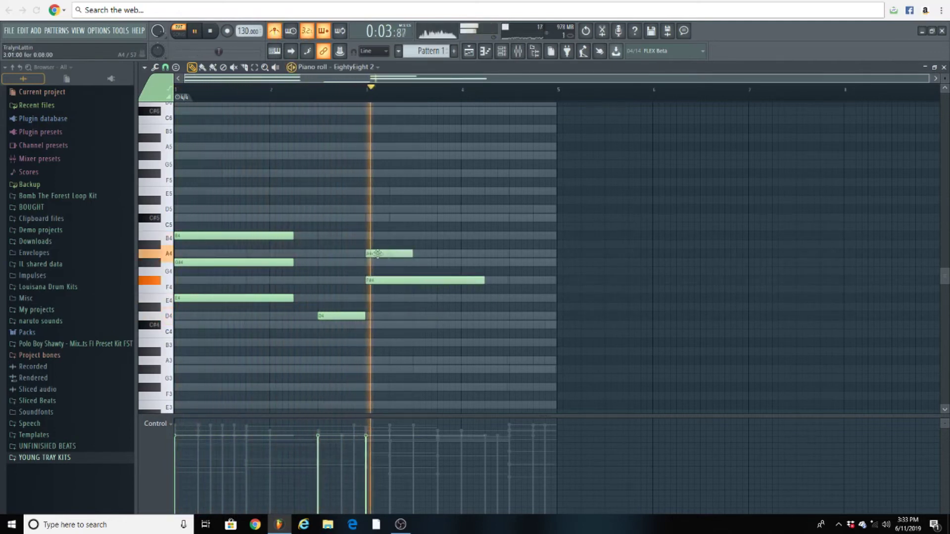
{"action": "left_click_drag", "start_coordinate": [411, 255], "coordinate": [490, 259]}
{"action": "key", "text": "space"}
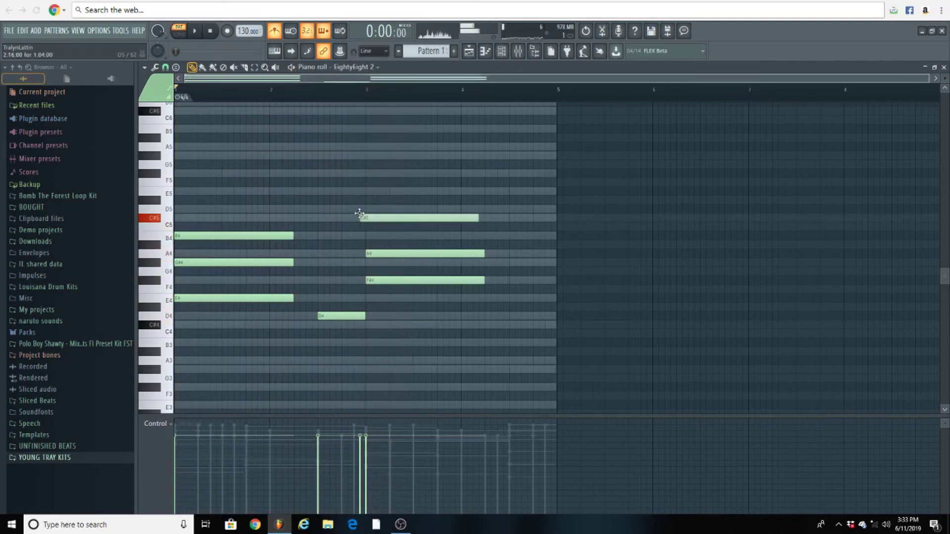
Step: Complete the short chord in the second half of bar 2 by adding F#4 and A4 above D4, ending at bar 3
{"action": "left_click", "coordinate": [317, 278]}
{"action": "left_click_drag", "start_coordinate": [349, 274], "coordinate": [363, 292]}
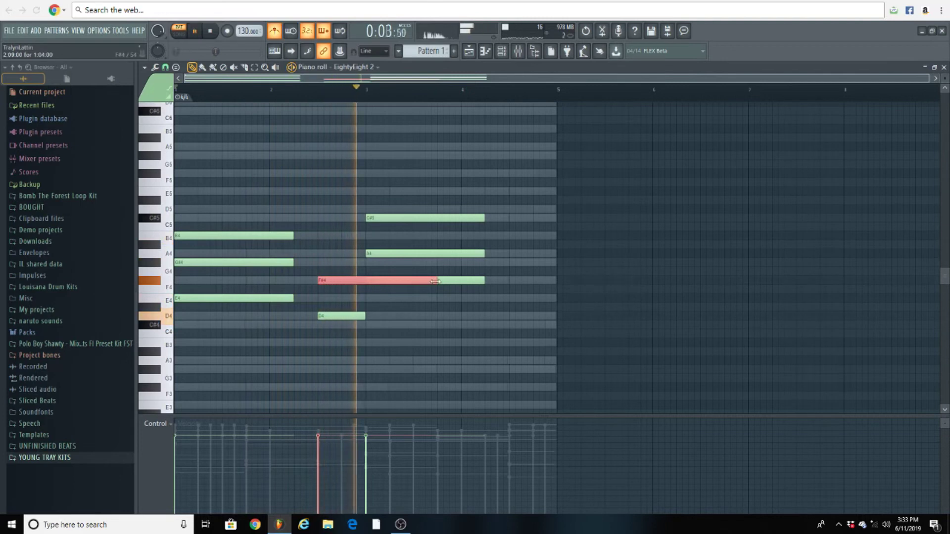
{"action": "left_click_drag", "start_coordinate": [437, 280], "coordinate": [365, 280]}
{"action": "key", "text": "space"}
{"action": "key", "text": "space"}
{"action": "left_click", "coordinate": [324, 253]}
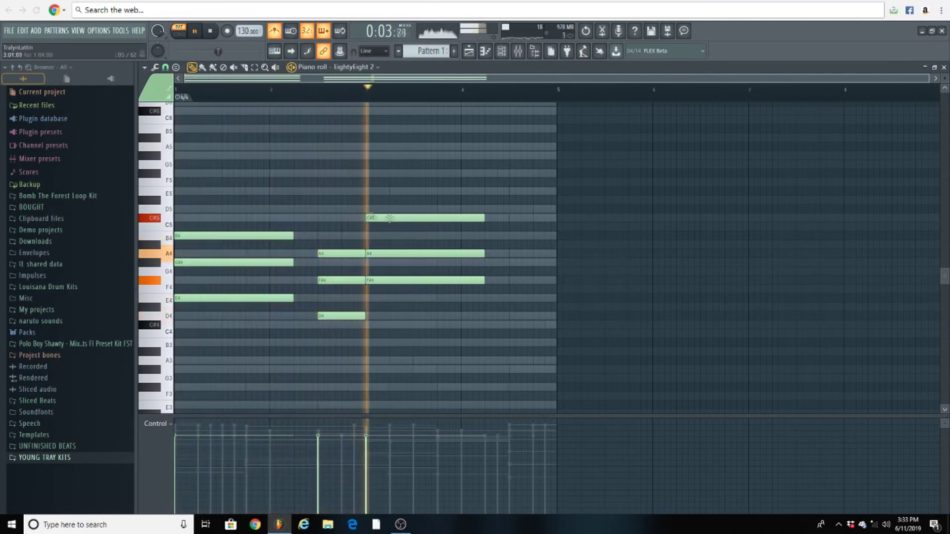
Step: Add a D4, F#4 and A4 chord in the second half of bar 4 and play the progression
{"action": "left_click_drag", "start_coordinate": [477, 205], "coordinate": [481, 283]}
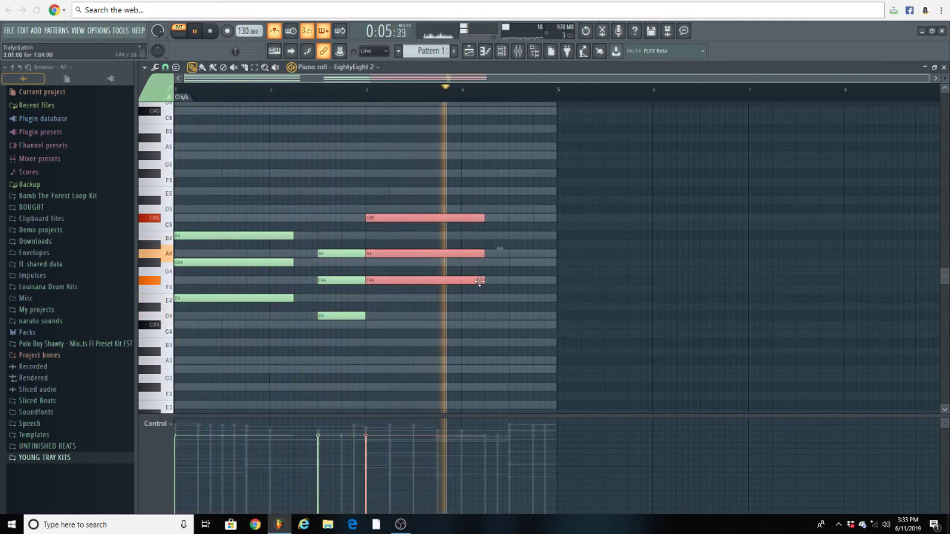
{"action": "key", "text": "space"}
{"action": "left_click", "coordinate": [511, 298]}
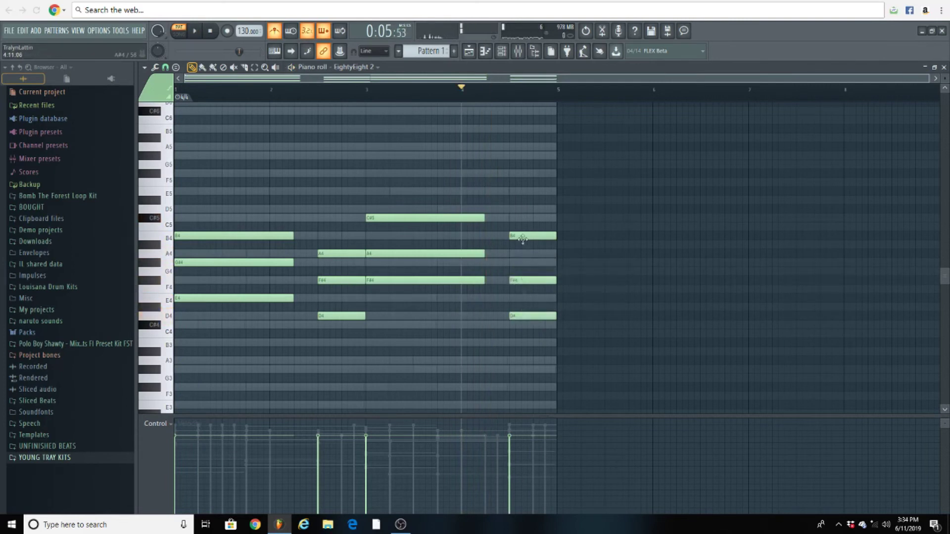
{"action": "key", "text": "space"}
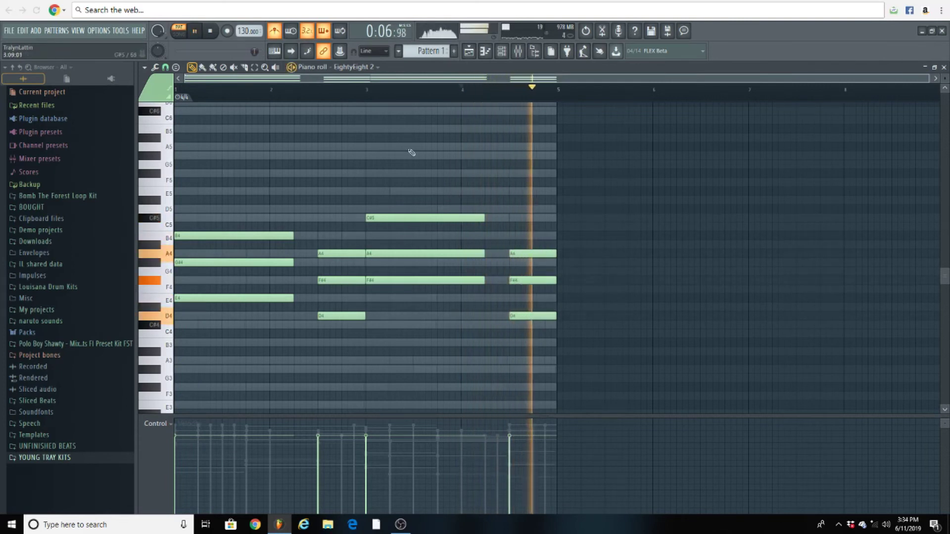
Step: Try extending the bar 1 and bar 3 chords so each runs up to the following short chord, and audition the progression
{"action": "left_click_drag", "start_coordinate": [434, 178], "coordinate": [502, 286]}
{"action": "left_click_drag", "start_coordinate": [300, 202], "coordinate": [317, 298]}
{"action": "left_click", "coordinate": [356, 298]}
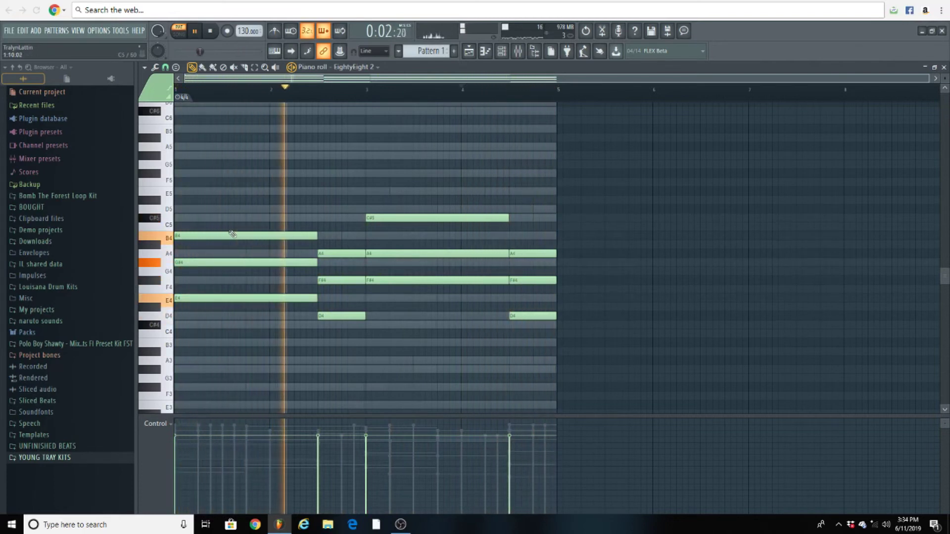
{"action": "key", "text": "space"}
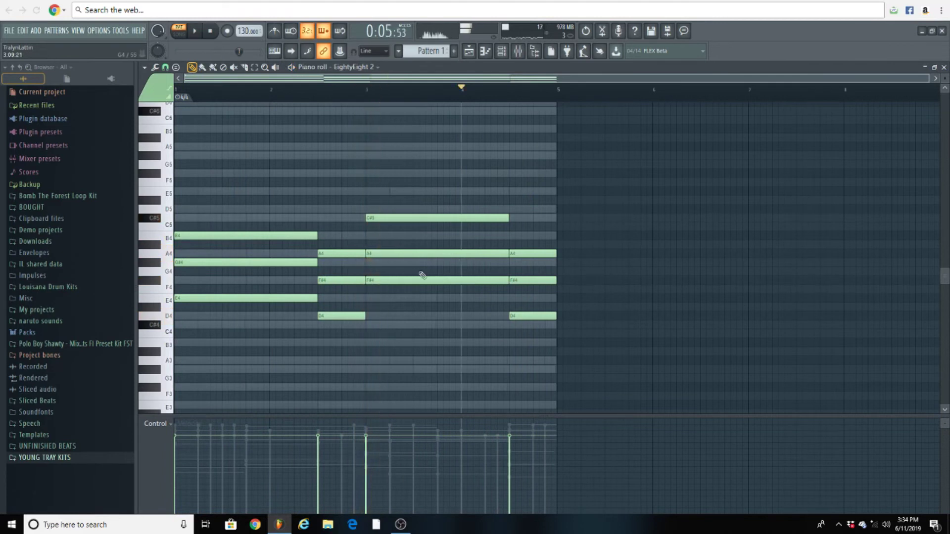
Step: Shift both long chords one beat later at five beats' length, and open bar 1 with a one-beat C#4, E4 and G#4 chord
{"action": "left_click_drag", "start_coordinate": [421, 185], "coordinate": [415, 306]}
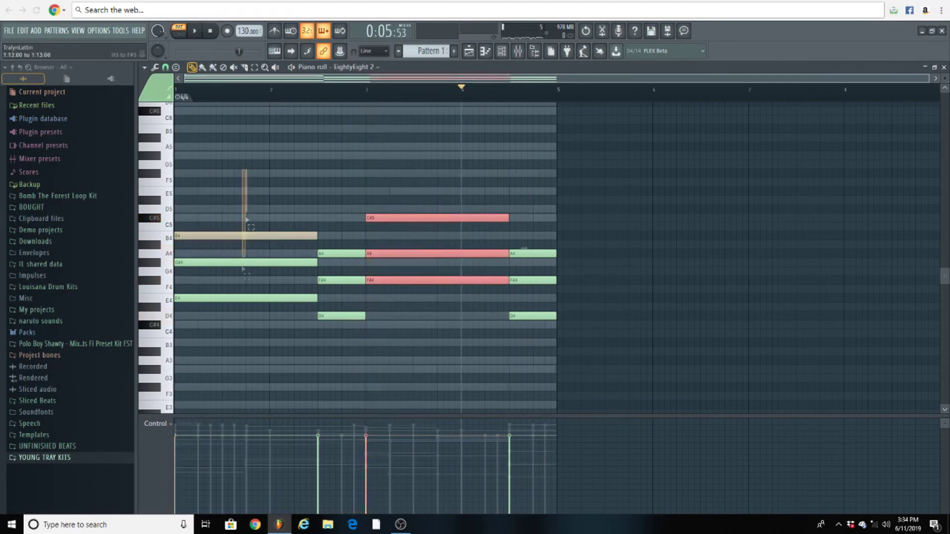
{"action": "left_click_drag", "start_coordinate": [247, 213], "coordinate": [327, 301]}
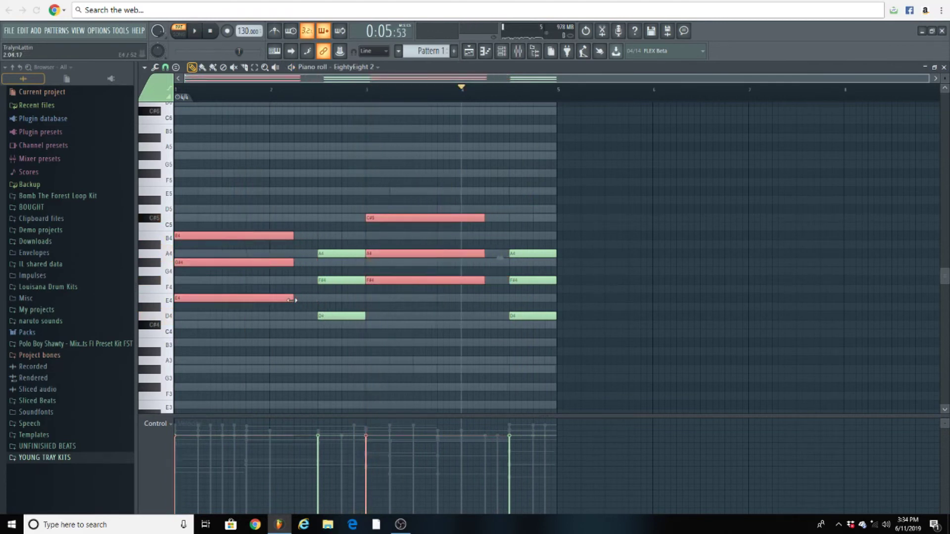
{"action": "left_click_drag", "start_coordinate": [253, 298], "coordinate": [276, 297]}
{"action": "left_click", "coordinate": [195, 324]}
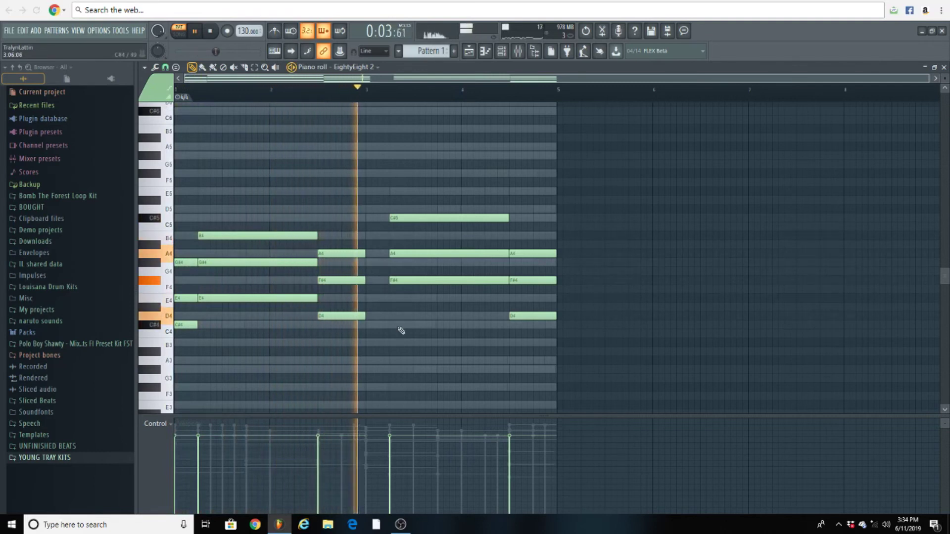
{"action": "key", "text": "space"}
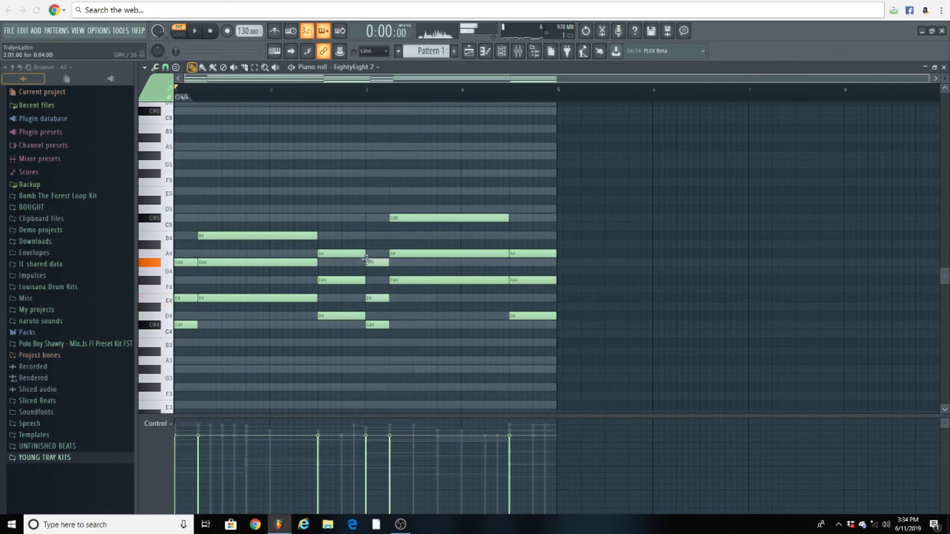
Step: Voice the one-beat chord at bar 3 as E4, G#4 and B4, and fill the last beat of bar 4 with C#4, E4 and G#4
{"action": "key", "text": "space"}
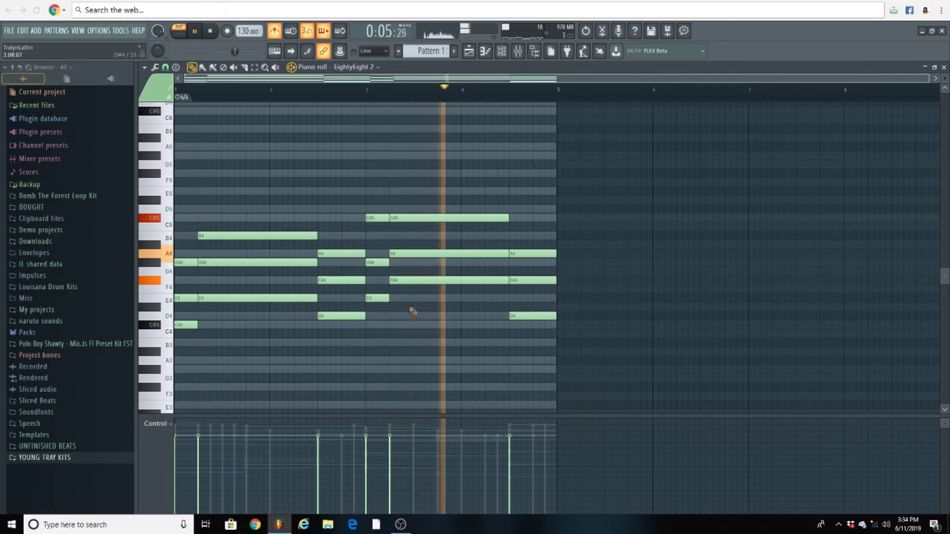
{"action": "key", "text": "space"}
{"action": "key", "text": "space"}
{"action": "key", "text": "space"}
{"action": "key", "text": "space"}
{"action": "left_click_drag", "start_coordinate": [375, 219], "coordinate": [377, 239]}
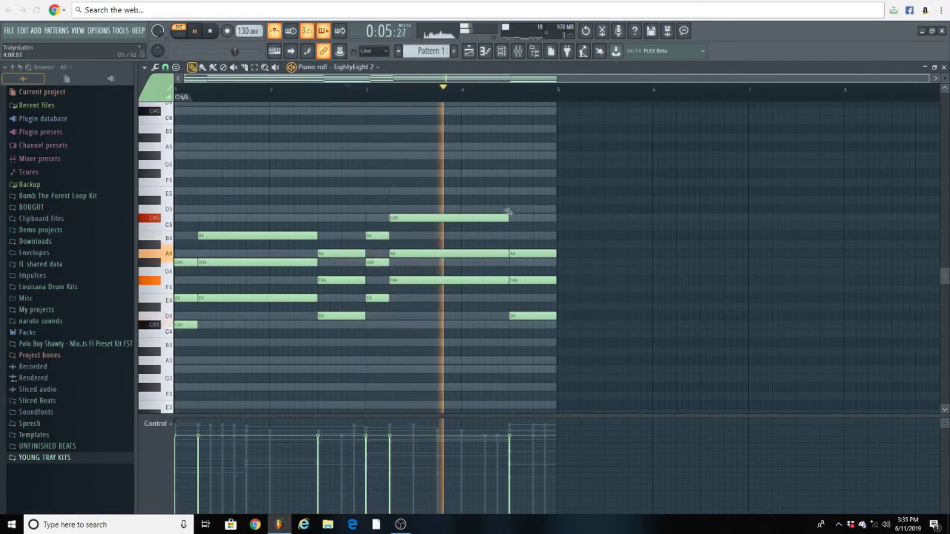
{"action": "key", "text": "space"}
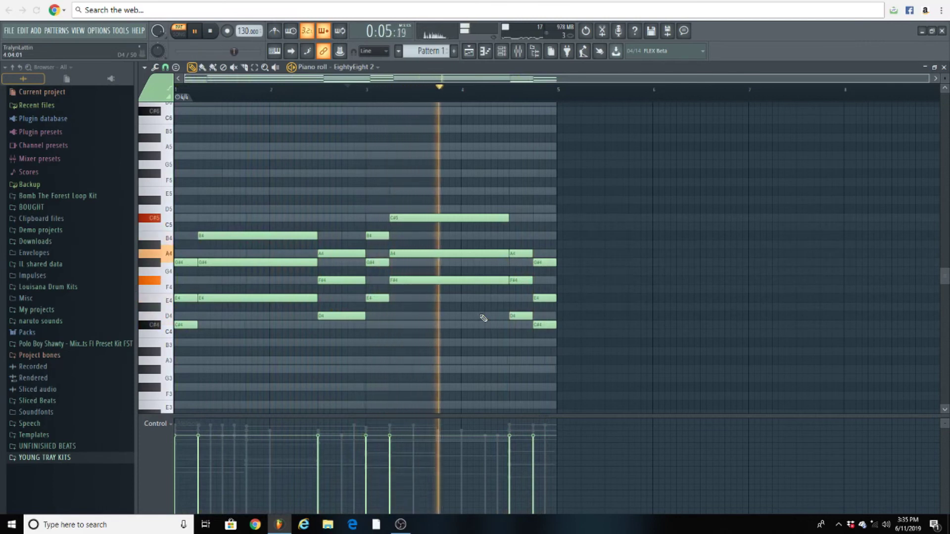
{"action": "key", "text": "space"}
Step: Double the lowest note of every chord one octave and two octaves down as a bass line
{"action": "left_click_drag", "start_coordinate": [587, 324], "coordinate": [527, 338]}
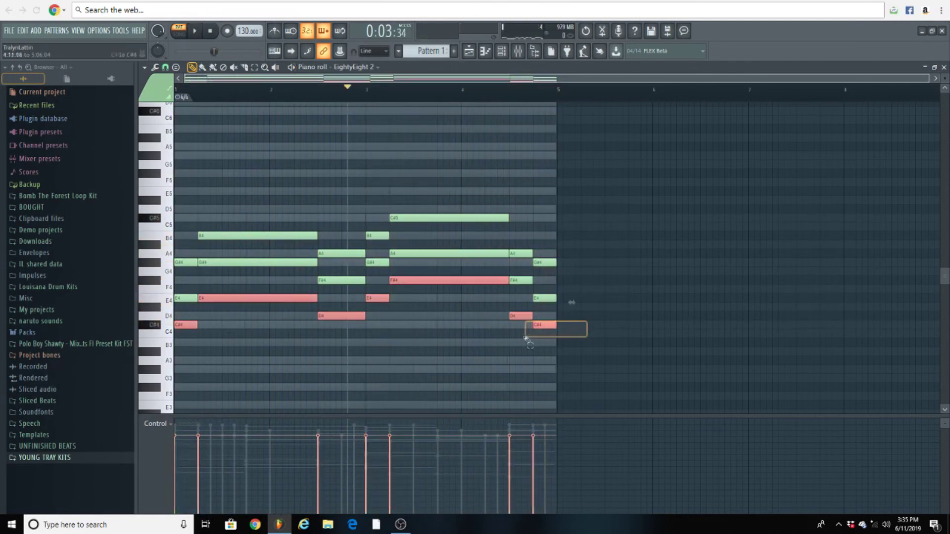
{"action": "key", "text": "ctrl+Down"}
{"action": "scroll", "coordinate": [435, 263], "scroll_direction": "down", "scroll_amount": 5}
{"action": "left_click", "coordinate": [435, 263], "text": "ctrl"}
{"action": "left_click_drag", "start_coordinate": [645, 233], "coordinate": [179, 301]}
{"action": "key", "text": "ctrl+Down"}
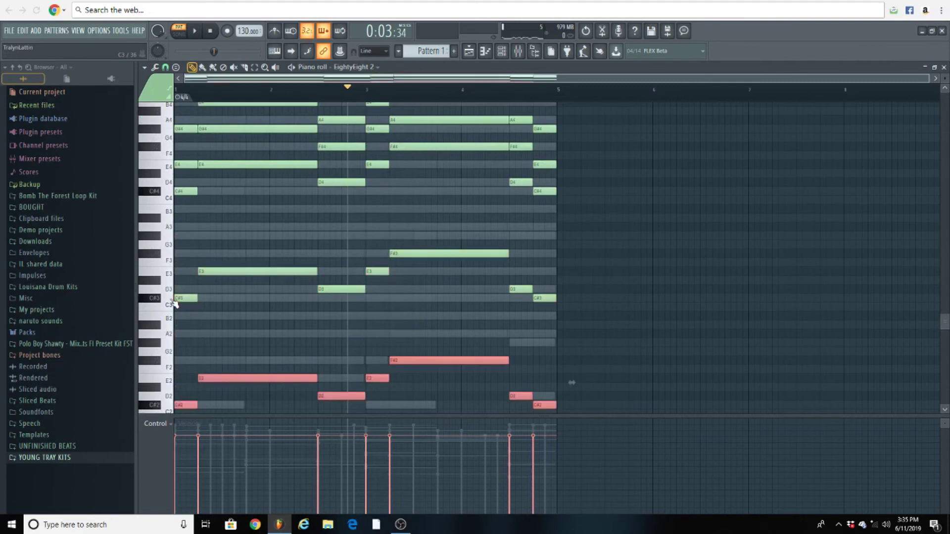
{"action": "left_click", "coordinate": [256, 314], "text": "ctrl"}
{"action": "left_click_drag", "start_coordinate": [586, 240], "coordinate": [138, 439]}
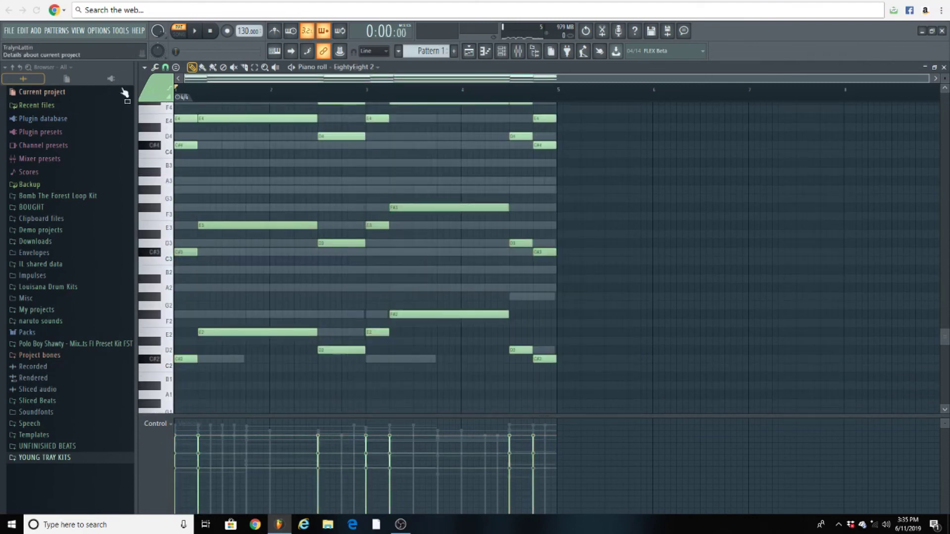
Step: Copy the EightyEight 2 progression with its octave bass into RealGuitar #3, strum the chords and audition them
{"action": "scroll", "coordinate": [320, 216], "scroll_direction": "up", "scroll_amount": 4}
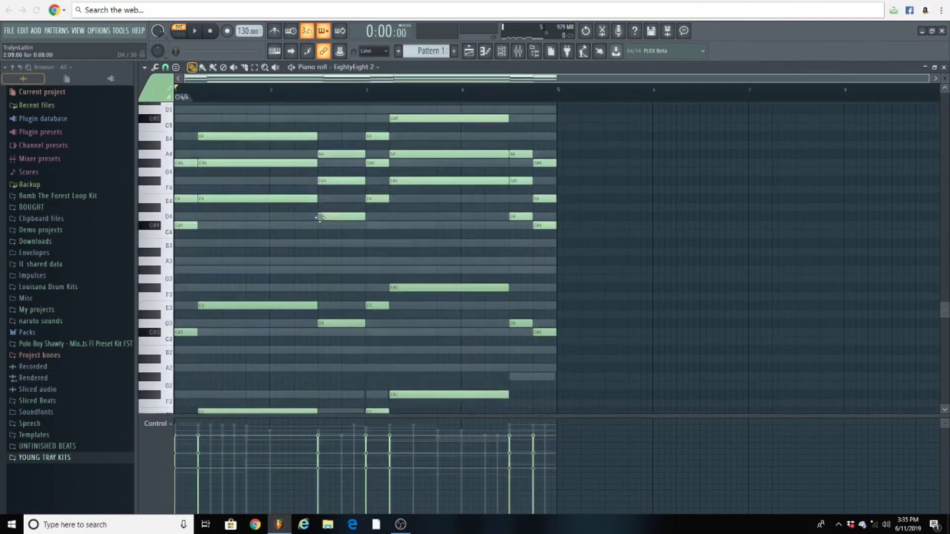
{"action": "left_click_drag", "start_coordinate": [945, 78], "coordinate": [945, 92]}
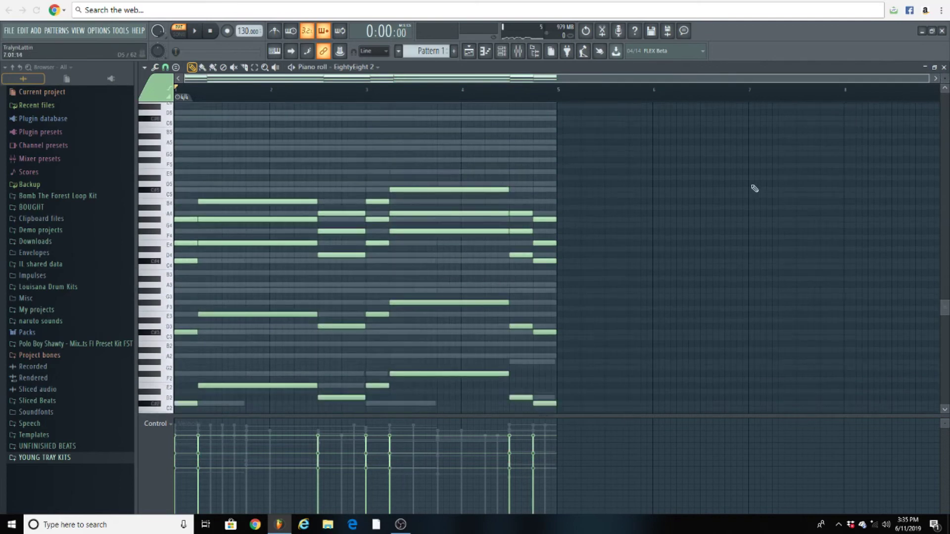
{"action": "scroll", "coordinate": [736, 213], "scroll_direction": "down", "scroll_amount": 2}
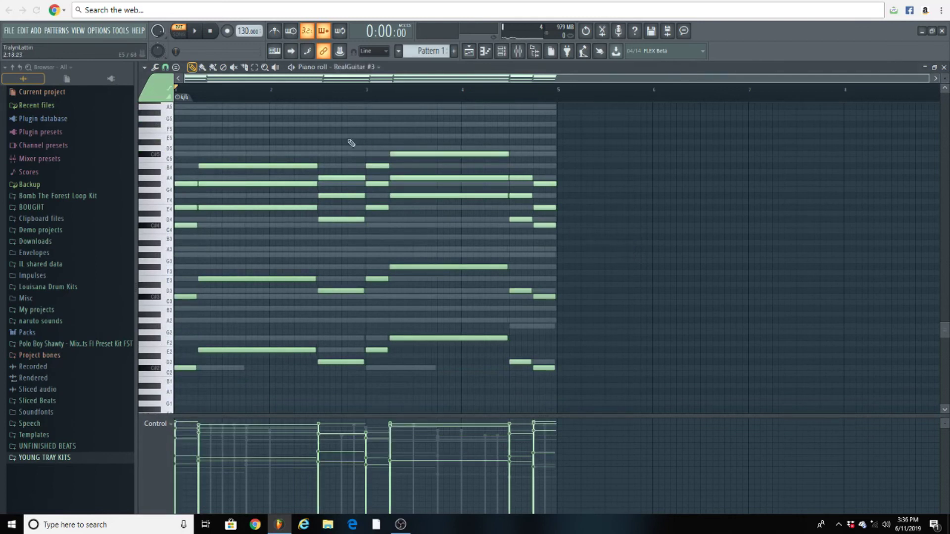
{"action": "scroll", "coordinate": [381, 161], "scroll_direction": "up", "scroll_amount": 1}
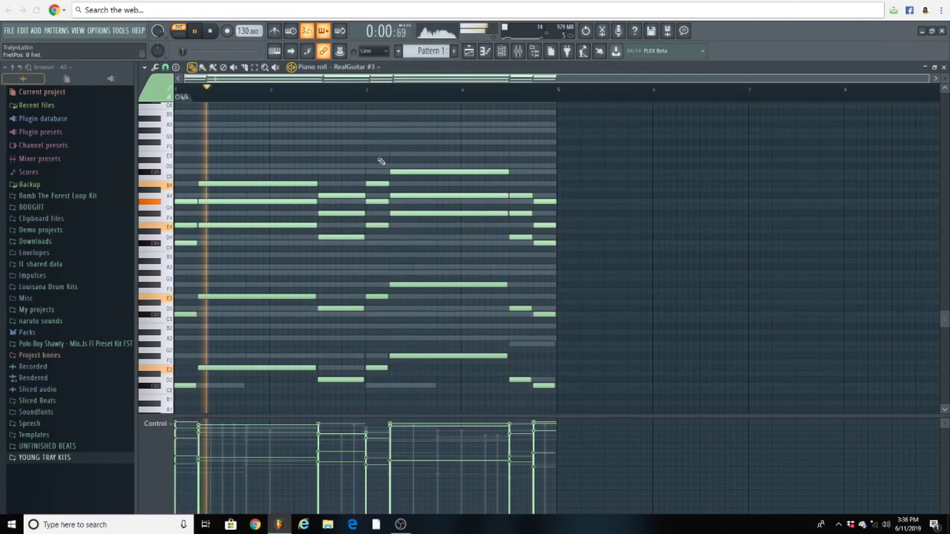
{"action": "scroll", "coordinate": [297, 144], "scroll_direction": "up", "scroll_amount": 1}
{"action": "key", "text": "space"}
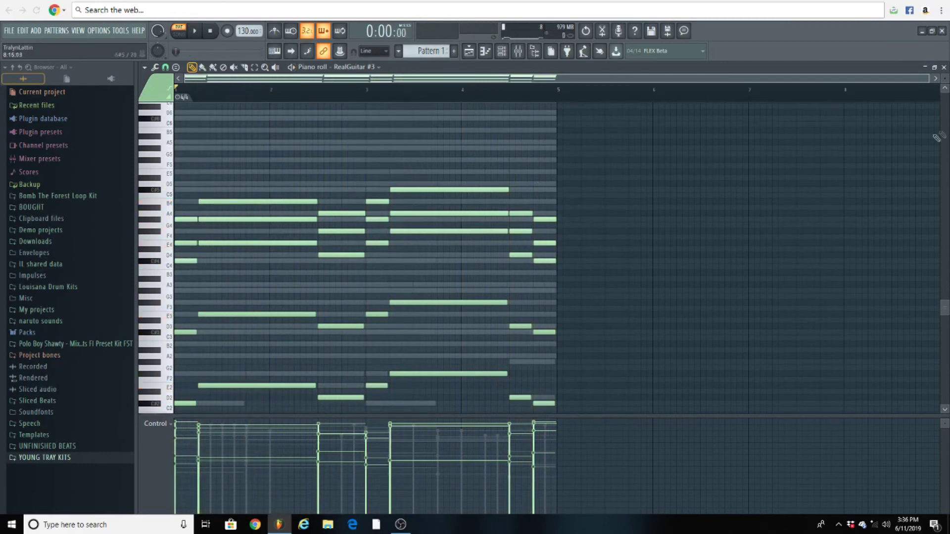
Step: Add a melody of short notes over the RealGuitar #3 chords, starting on D5 in bar 1 and ending on G#4 in bar 4, and audition it
{"action": "scroll", "coordinate": [944, 79], "scroll_direction": "up", "scroll_amount": 1}
{"action": "scroll", "coordinate": [945, 79], "scroll_direction": "up", "scroll_amount": 1}
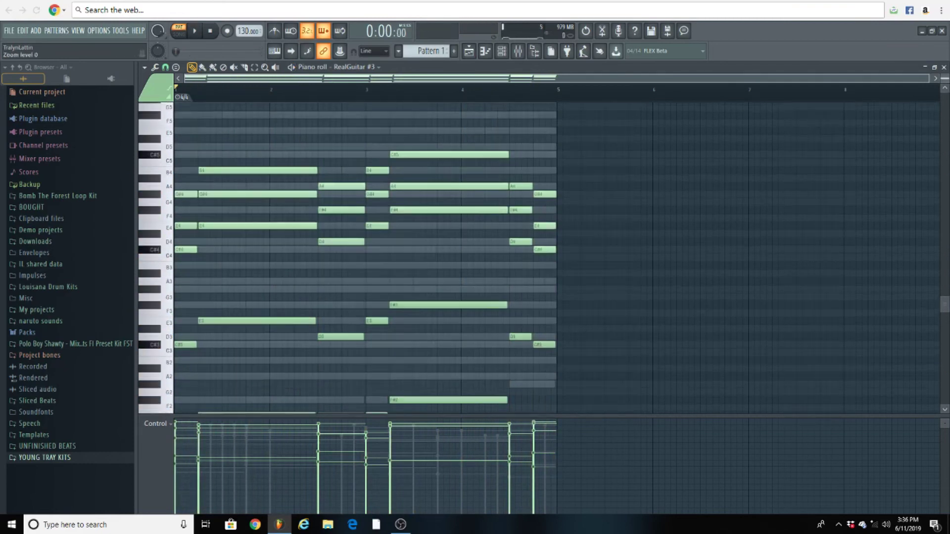
{"action": "scroll", "coordinate": [570, 169], "scroll_direction": "up", "scroll_amount": 3}
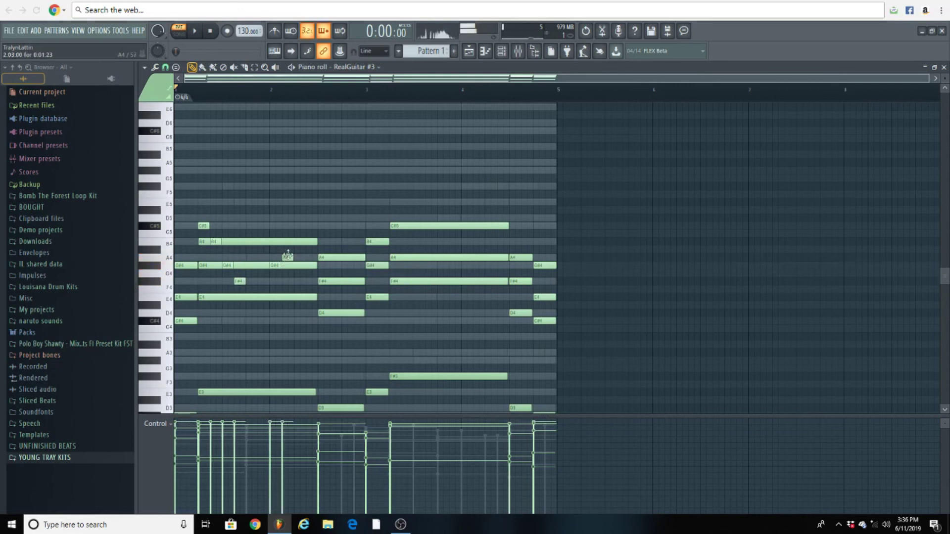
{"action": "left_click_drag", "start_coordinate": [344, 266], "coordinate": [345, 281]}
{"action": "left_click", "coordinate": [355, 272]}
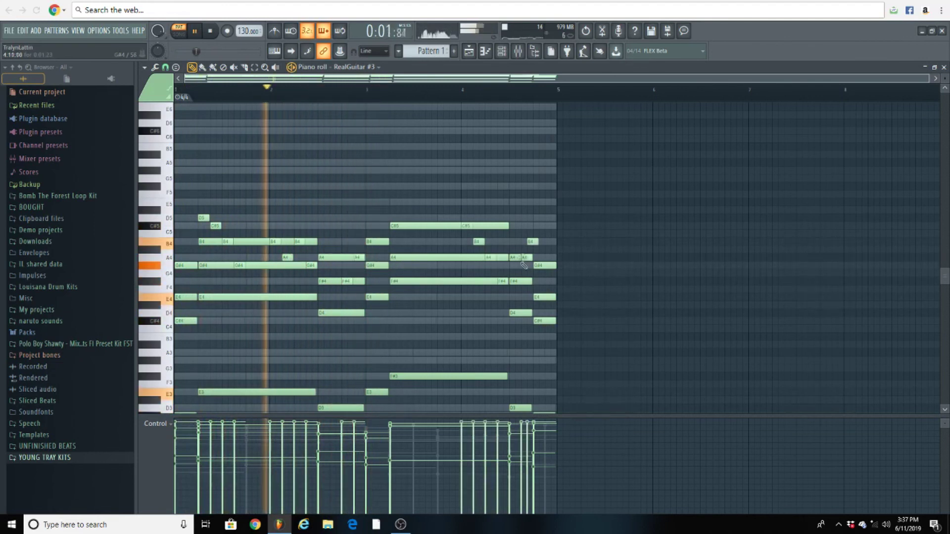
{"action": "left_click_drag", "start_coordinate": [530, 242], "coordinate": [547, 266]}
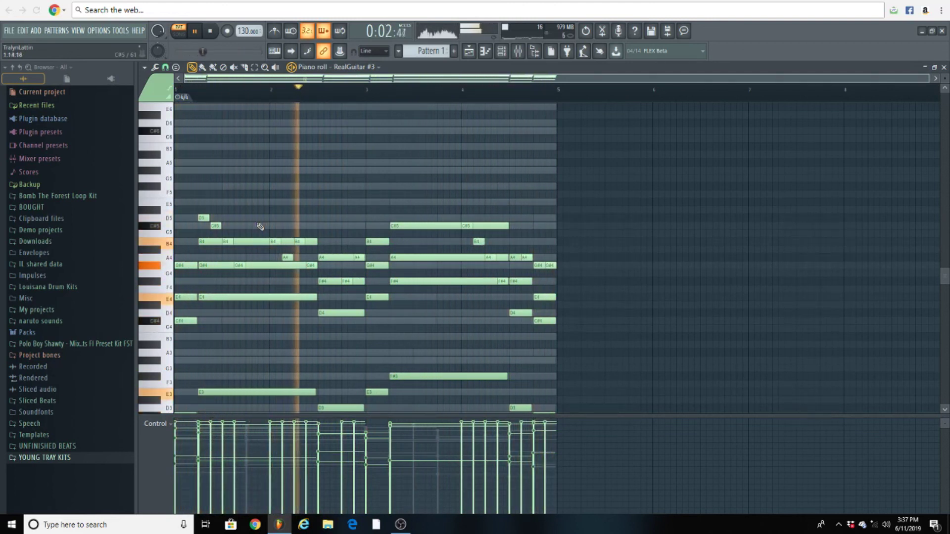
{"action": "scroll", "coordinate": [355, 262], "scroll_direction": "down", "scroll_amount": 3}
{"action": "scroll", "coordinate": [355, 265], "scroll_direction": "down", "scroll_amount": 2}
{"action": "scroll", "coordinate": [355, 265], "scroll_direction": "down", "scroll_amount": 2}
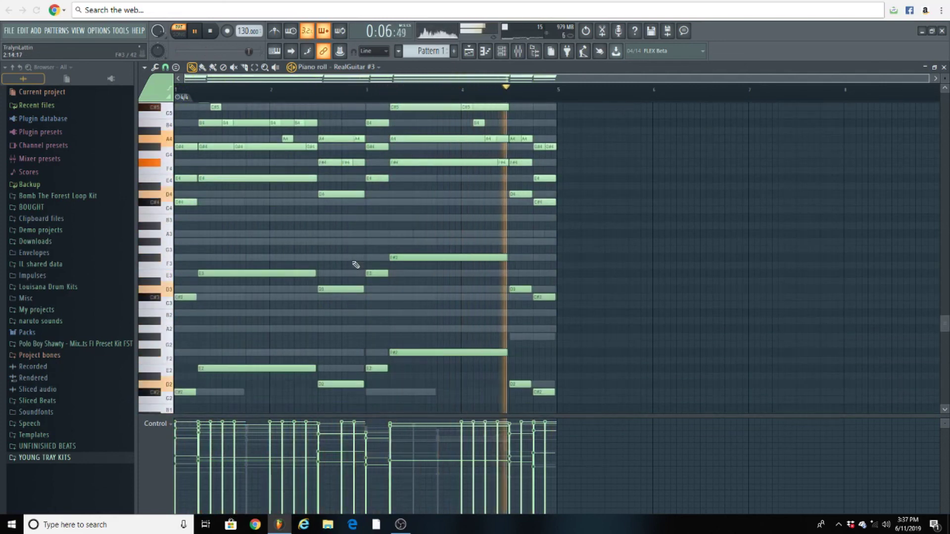
{"action": "scroll", "coordinate": [322, 268], "scroll_direction": "up", "scroll_amount": 6}
{"action": "key", "text": "space"}
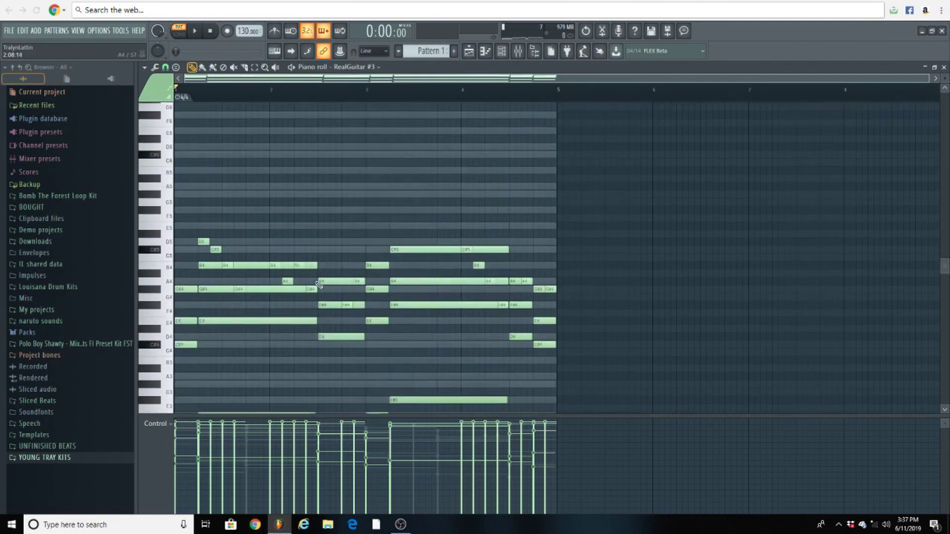
Step: Add a sustained A3 from beat 3 of bar 1 to bar 3 and an F#3 from beat 3 of bar 3 to the loop's end
{"action": "scroll", "coordinate": [318, 284], "scroll_direction": "down", "scroll_amount": 6}
{"action": "left_click", "coordinate": [204, 234]}
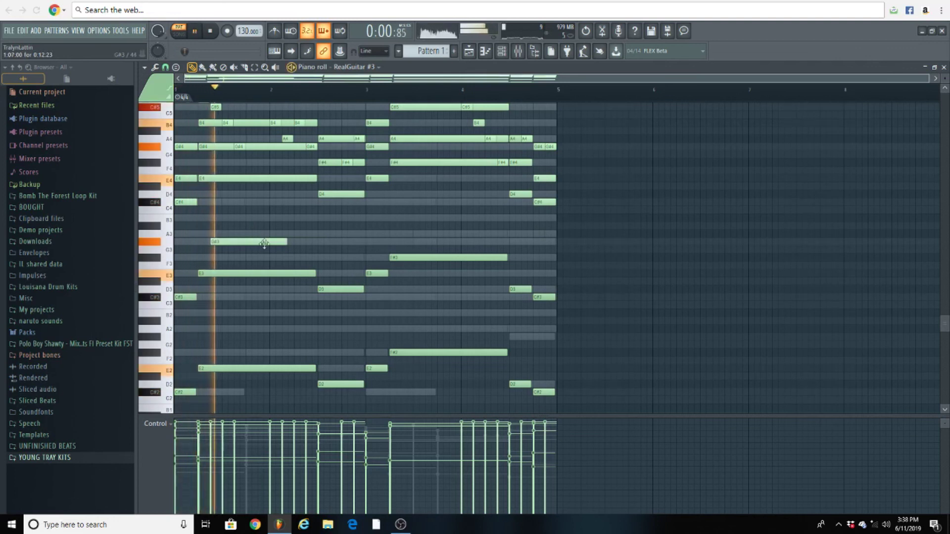
{"action": "key", "text": "space"}
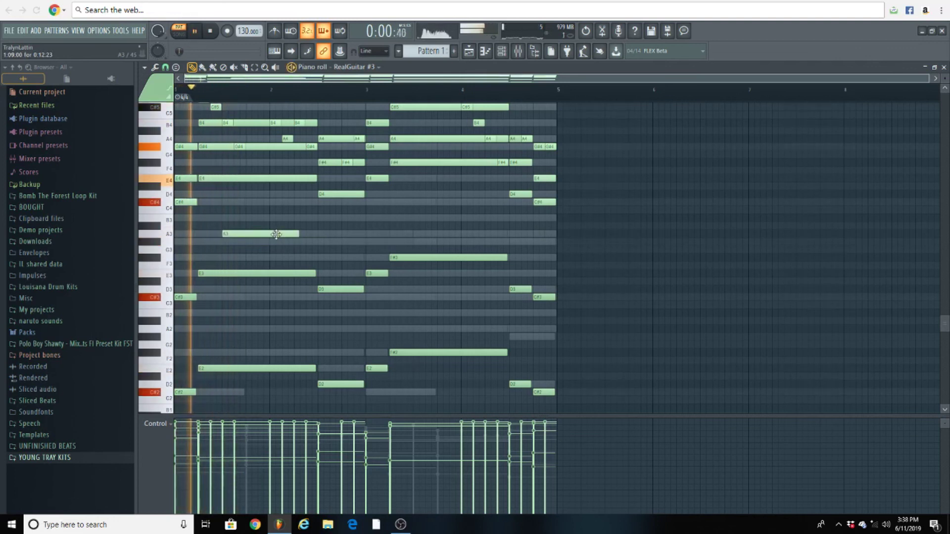
{"action": "mouse_move", "coordinate": [302, 237]}
{"action": "left_mouse_down"}
{"action": "mouse_move", "coordinate": [364, 238]}
{"action": "mouse_move", "coordinate": [457, 261]}
{"action": "left_mouse_up"}
{"action": "key", "text": "space"}
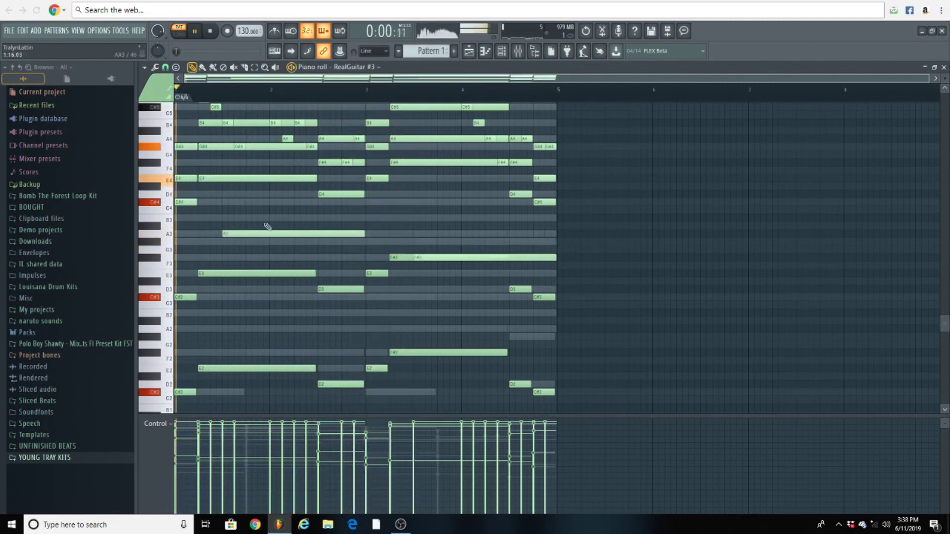
Step: Add a B3 from beat 4 of bar 1 to bar 3 and an A3 from beat 4 of bar 3 to the loop's end
{"action": "left_click", "coordinate": [248, 217]}
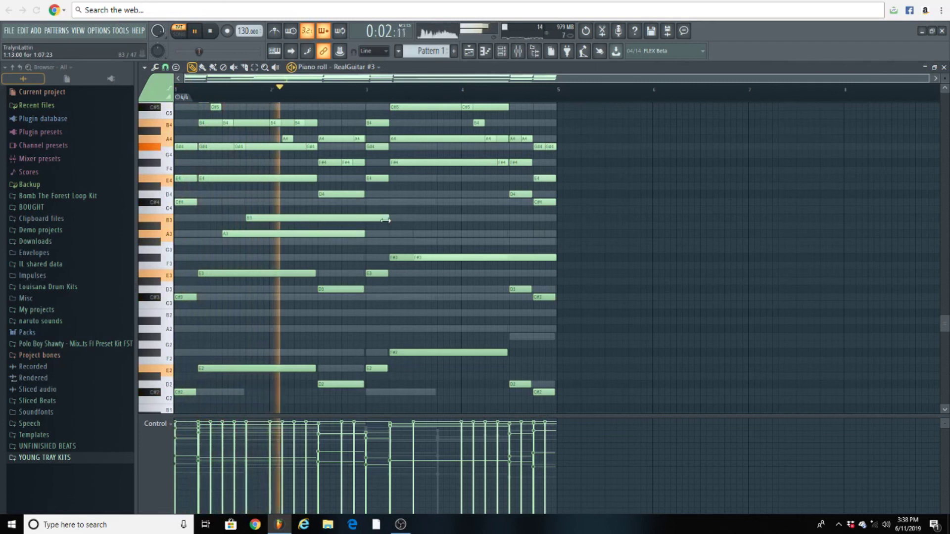
{"action": "left_click_drag", "start_coordinate": [386, 220], "coordinate": [367, 224]}
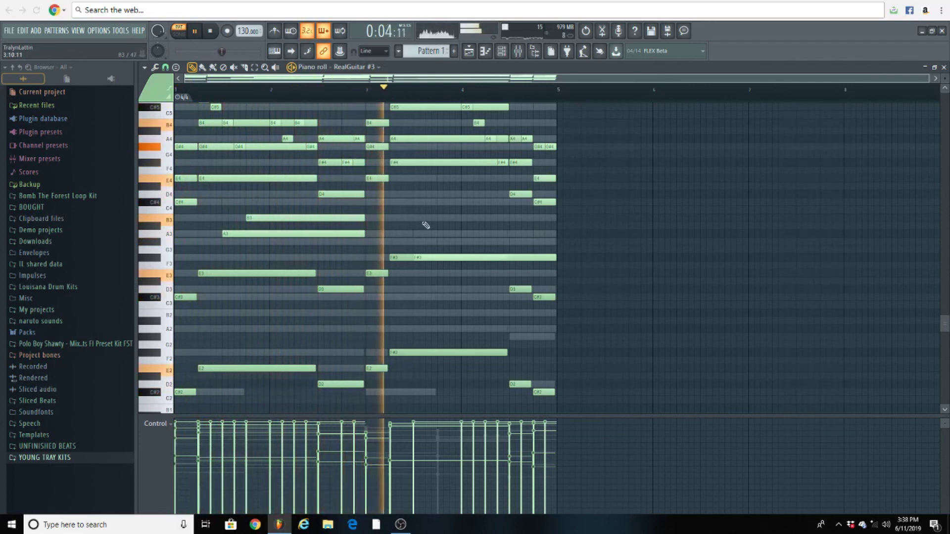
{"action": "left_click", "coordinate": [446, 234]}
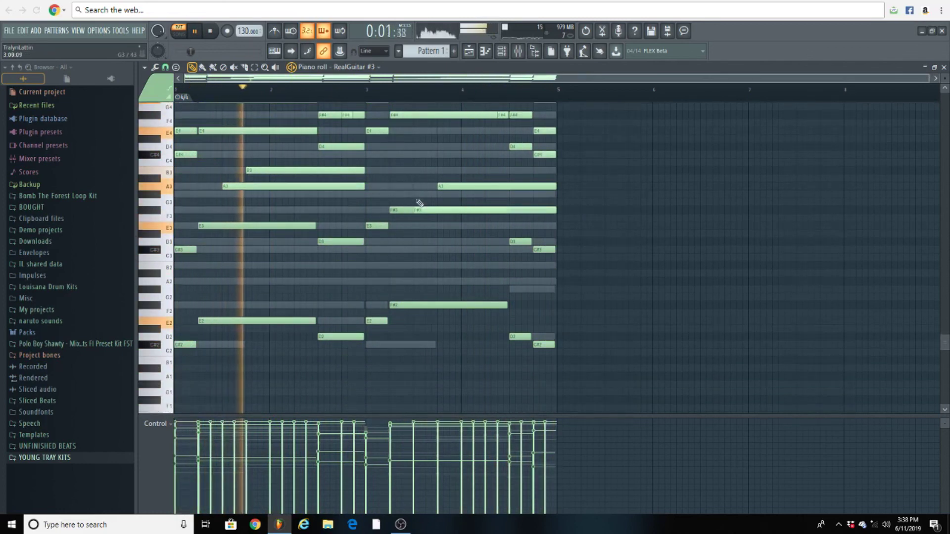
{"action": "scroll", "coordinate": [419, 203], "scroll_direction": "up", "scroll_amount": 1}
Step: Stop playback, show the RealGuitar notes in the piano roll and reposition the channel rack over them
{"action": "key", "text": "space"}
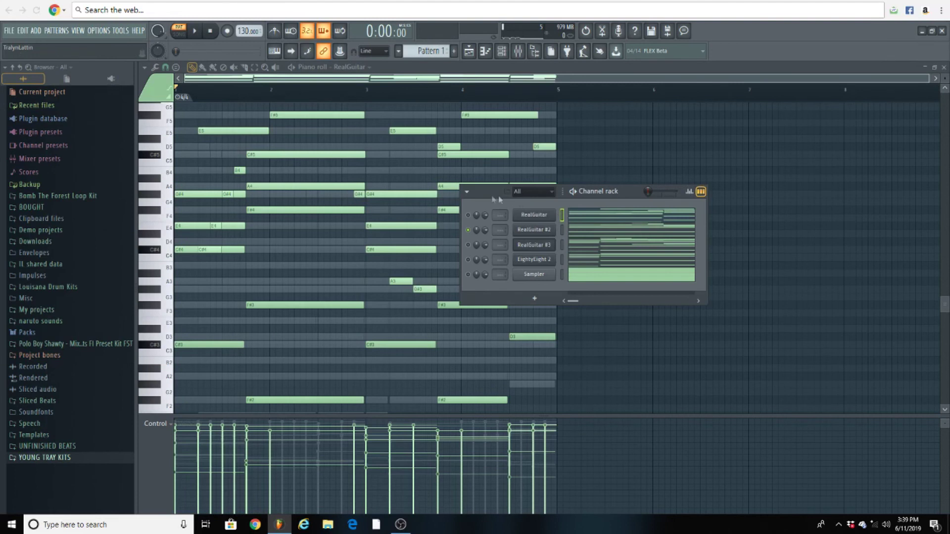
{"action": "left_click_drag", "start_coordinate": [489, 197], "coordinate": [533, 218]}
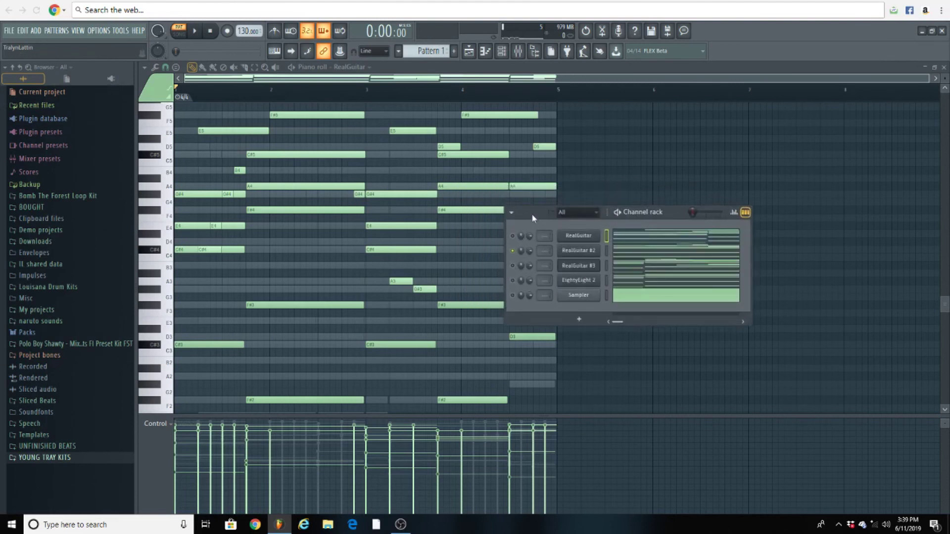